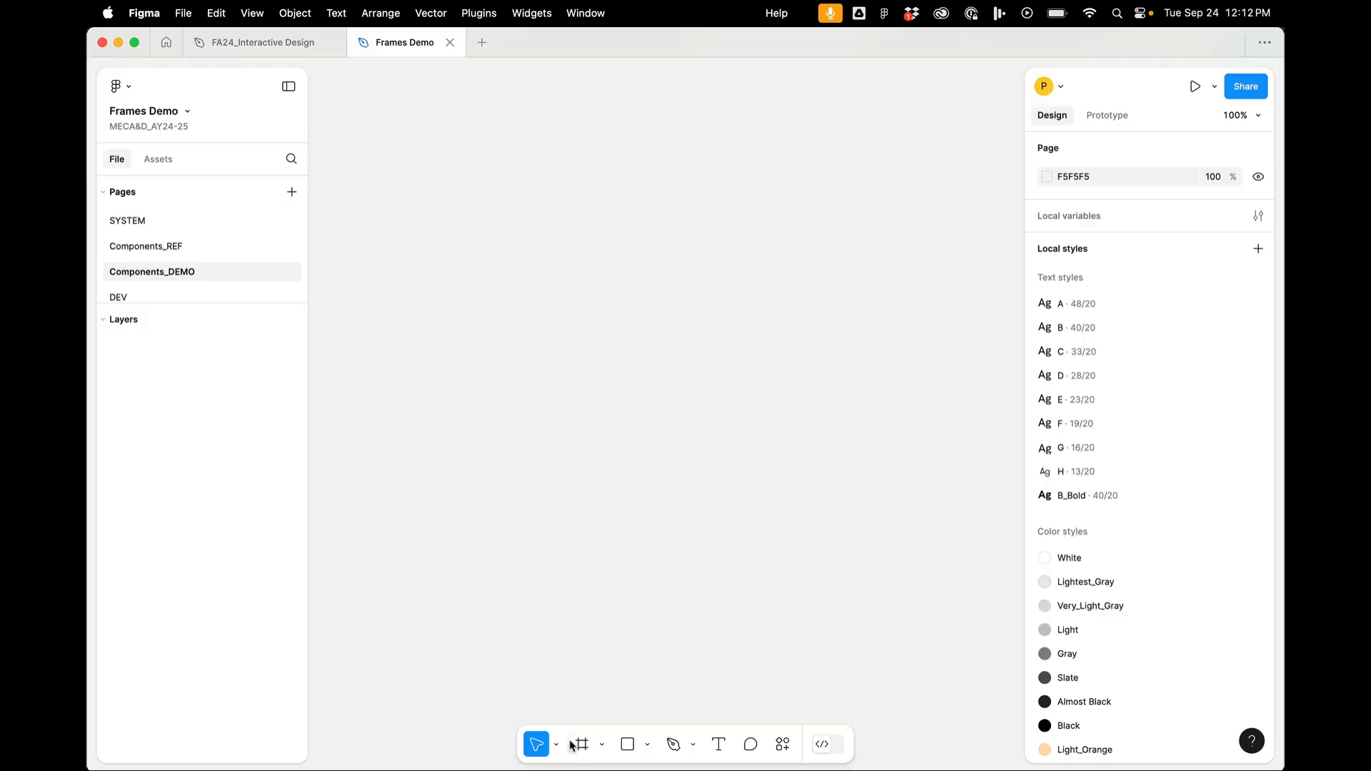
- Draw a header frame on the empty canvas, set its width to 1280 and stretch its height to about 143
left_click(582, 744)
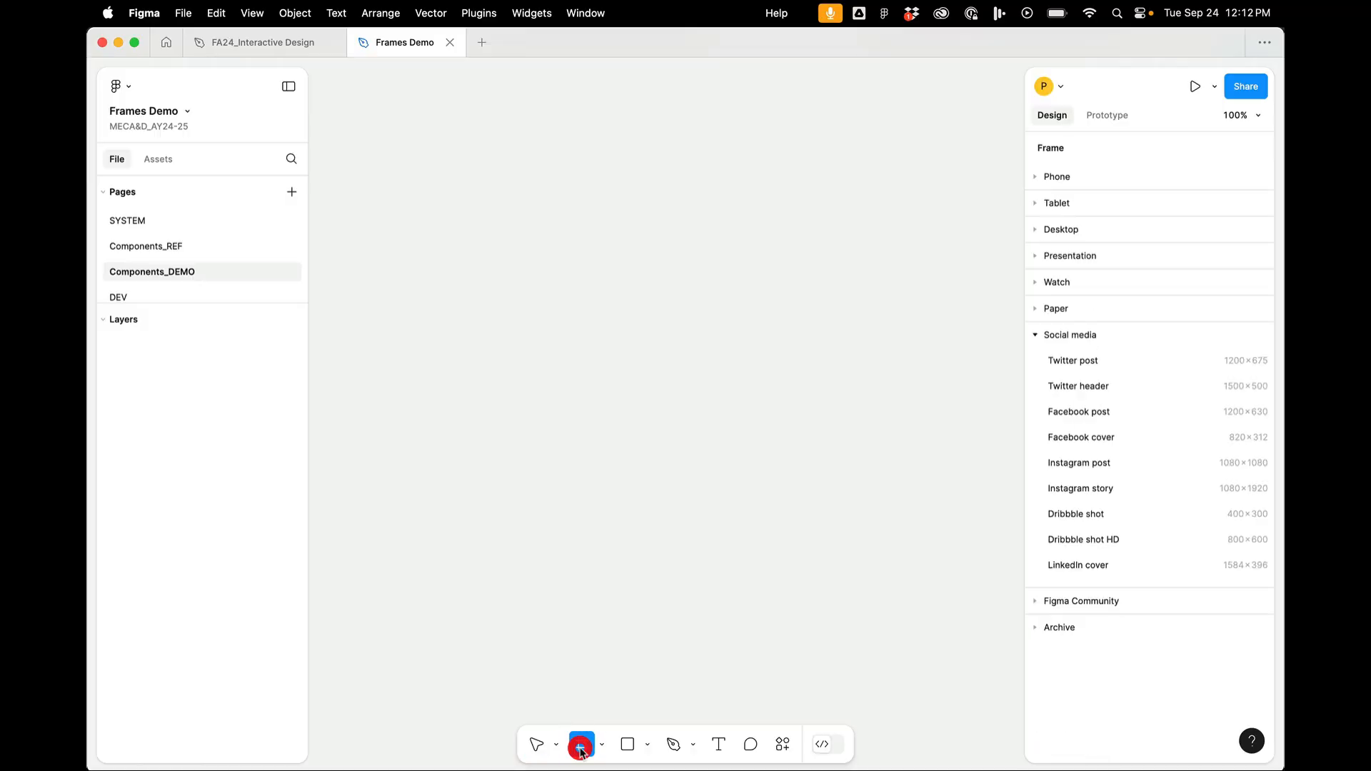
left_click_drag(448, 226, 837, 292)
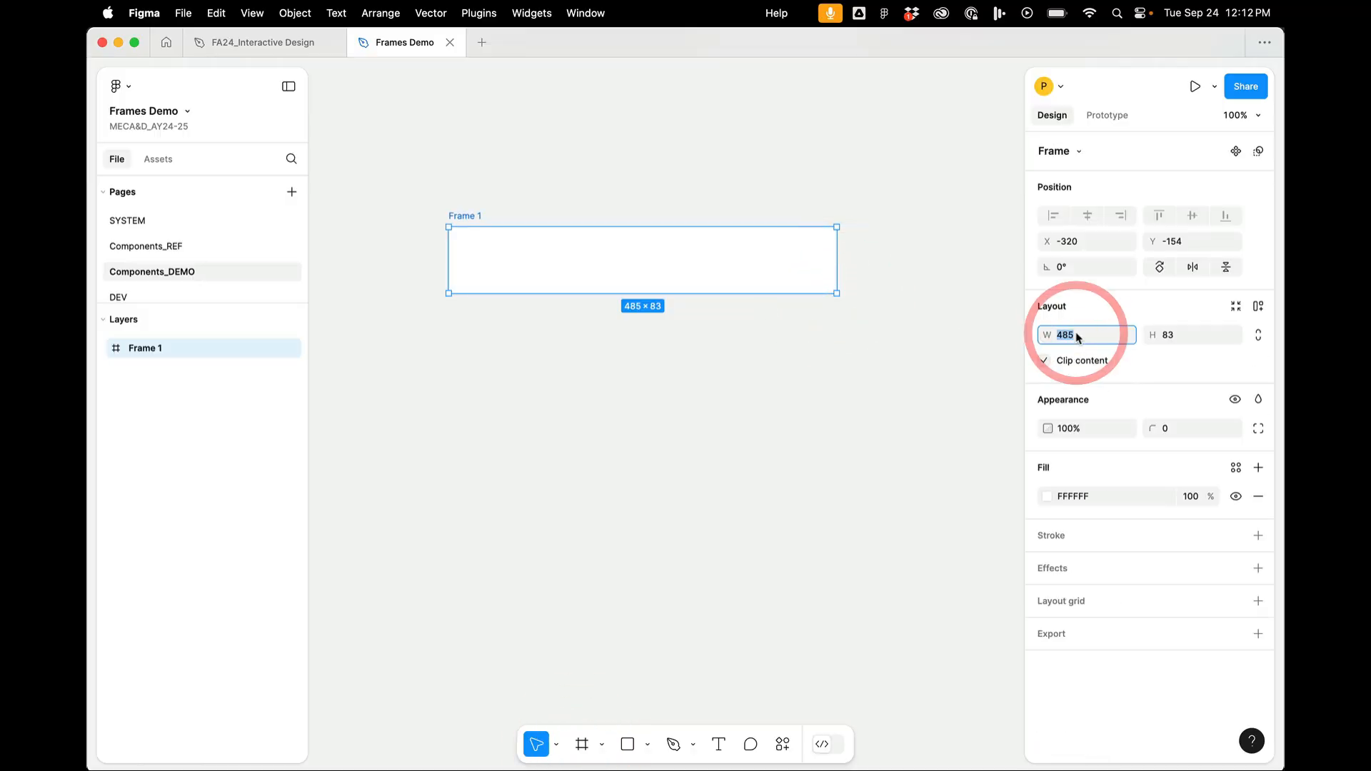
type("1280")
key("Return")
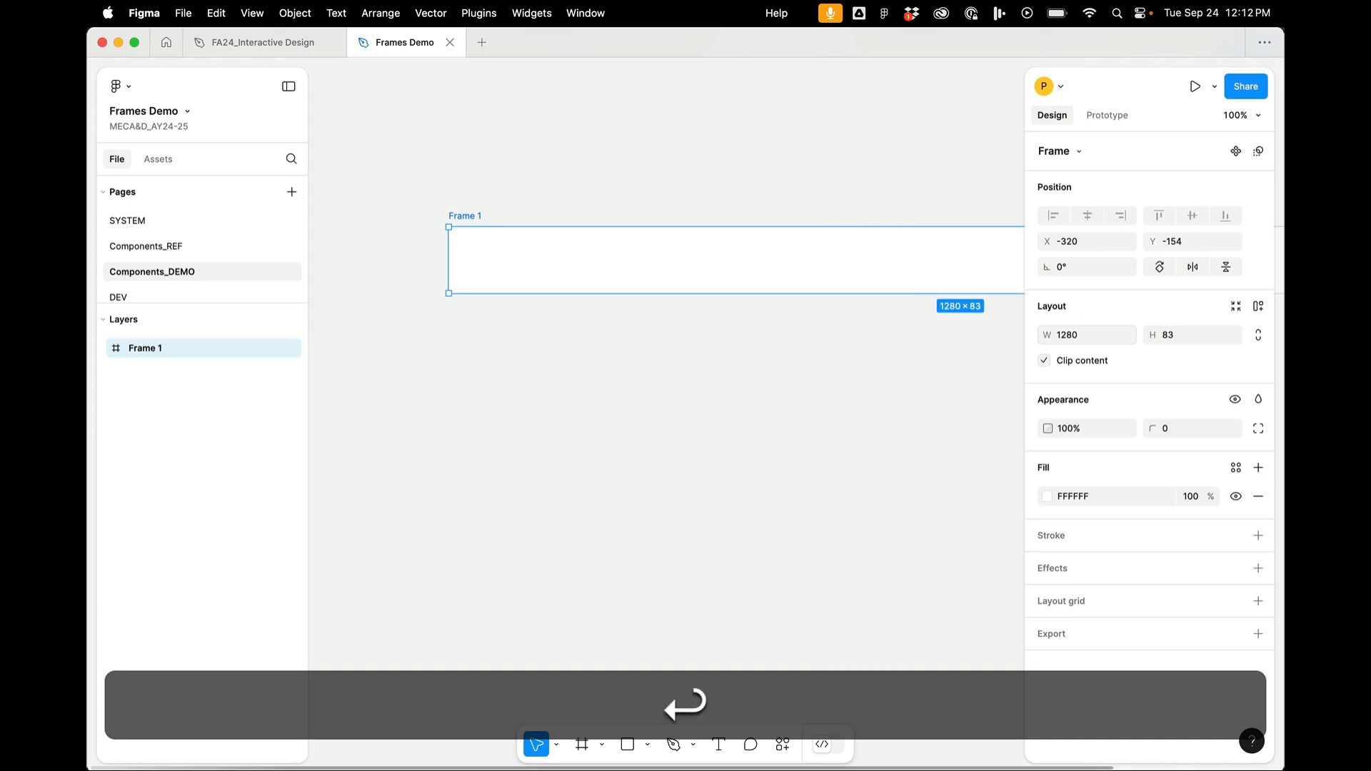
scroll(793, 378, "down", 5)
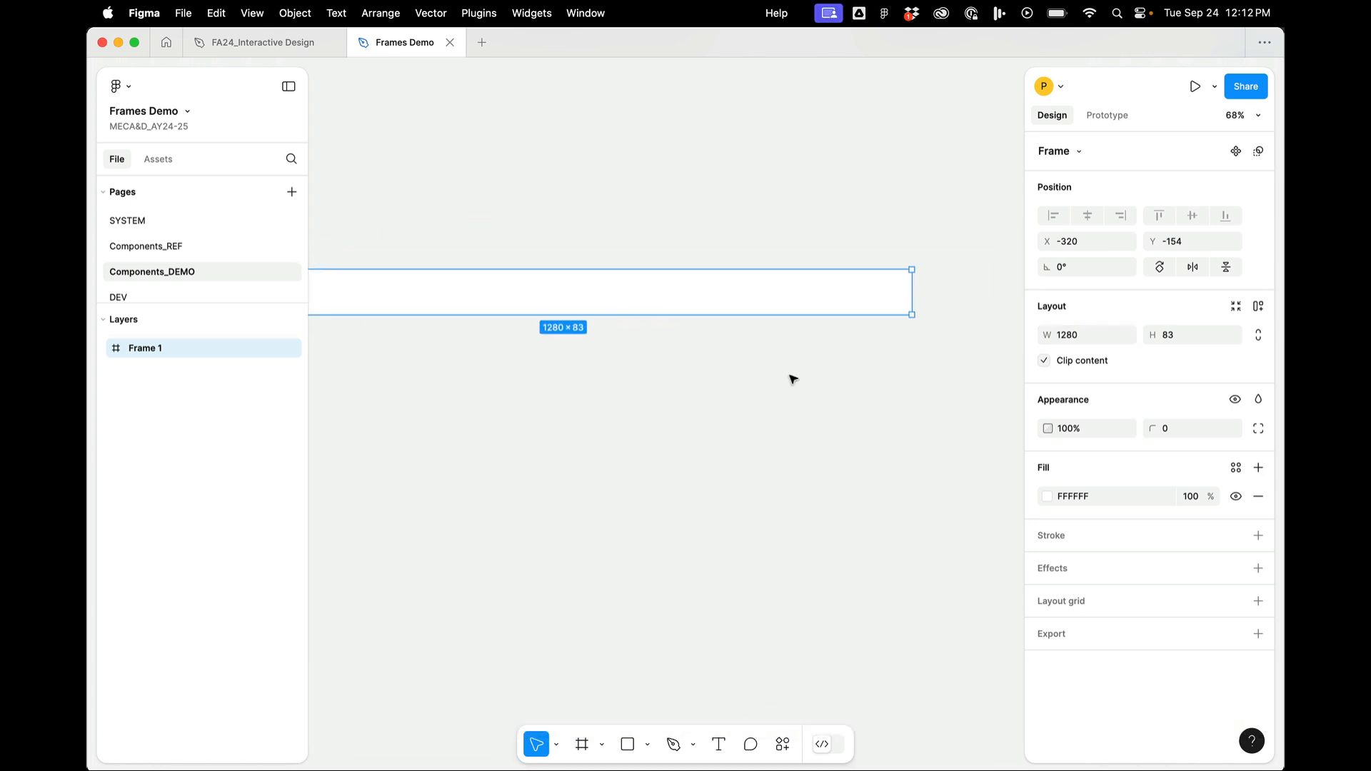
scroll(793, 378, "down", 1)
scroll(785, 350, "left", 1)
left_click_drag(781, 320, 779, 336)
- Apply the saved layout grid style "Grid" to the header frame
left_click(1240, 604)
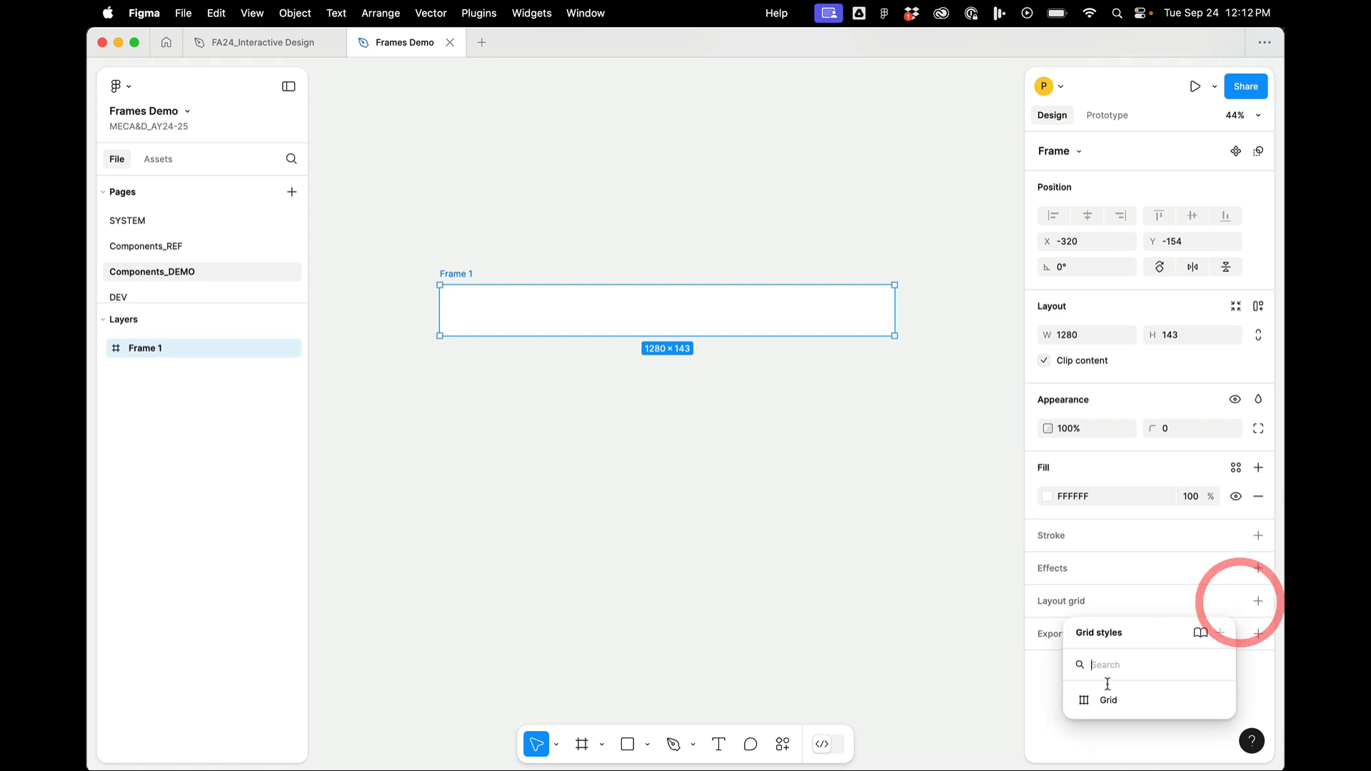
left_click(1113, 704)
scroll(610, 327, "up", 3)
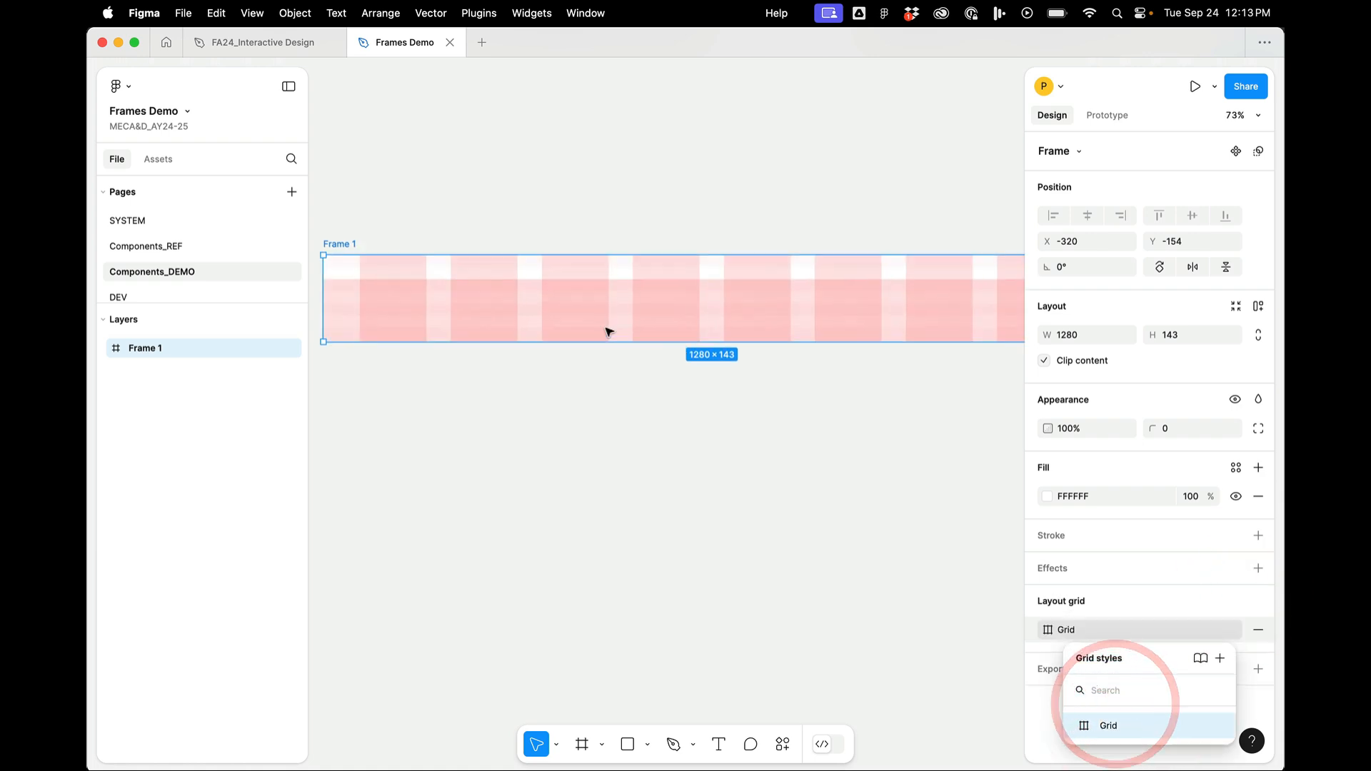
scroll(610, 327, "down", 2)
- Add a text box of about 172 × 60 inside the header frame reading "Site Titles"
left_click(535, 228)
key("t")
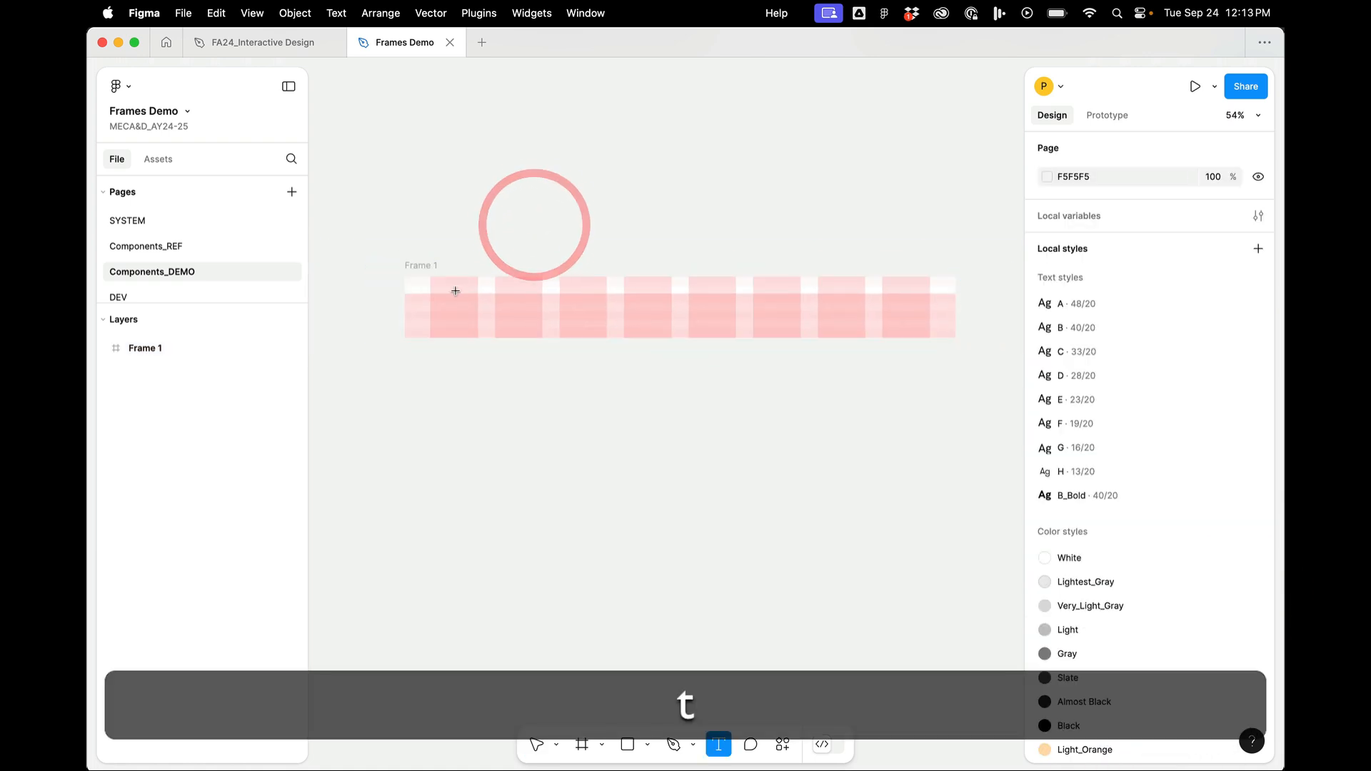
left_click_drag(454, 294, 529, 320)
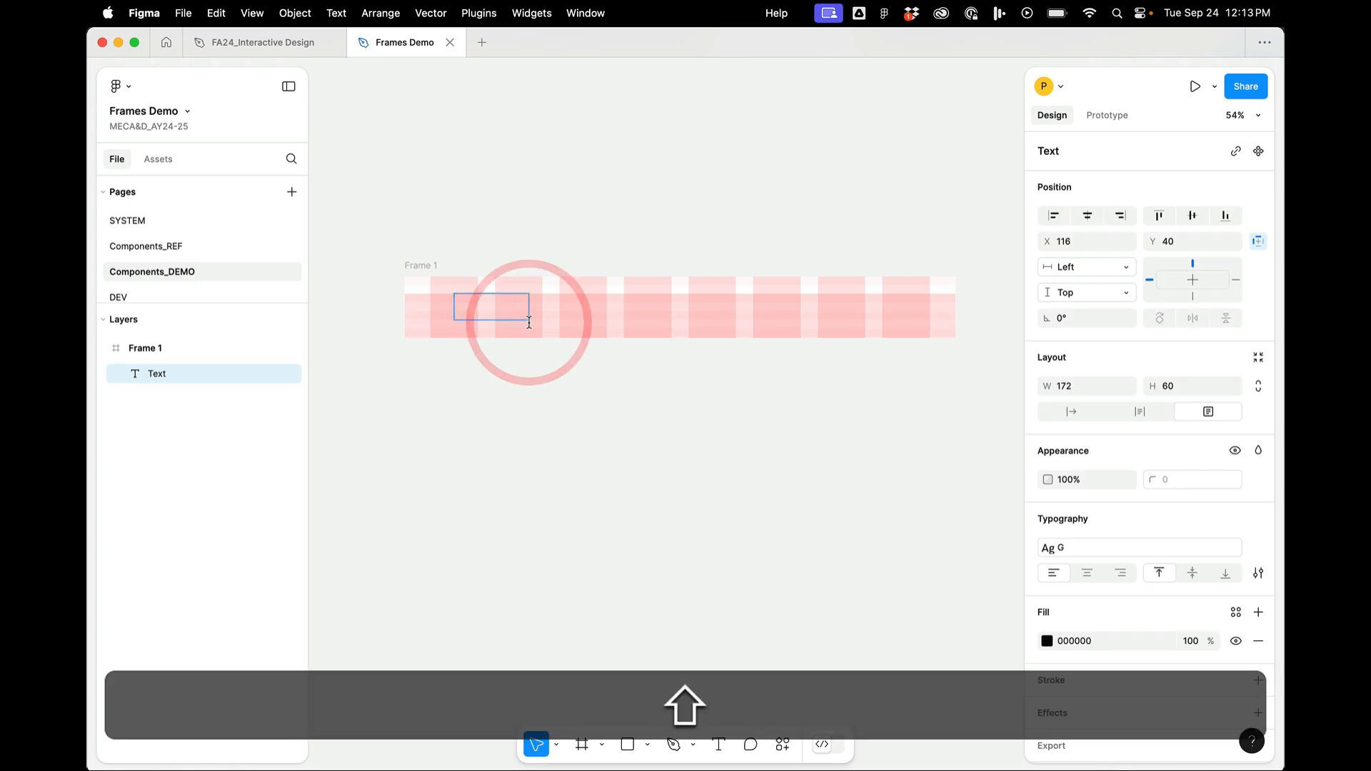
type("Site")
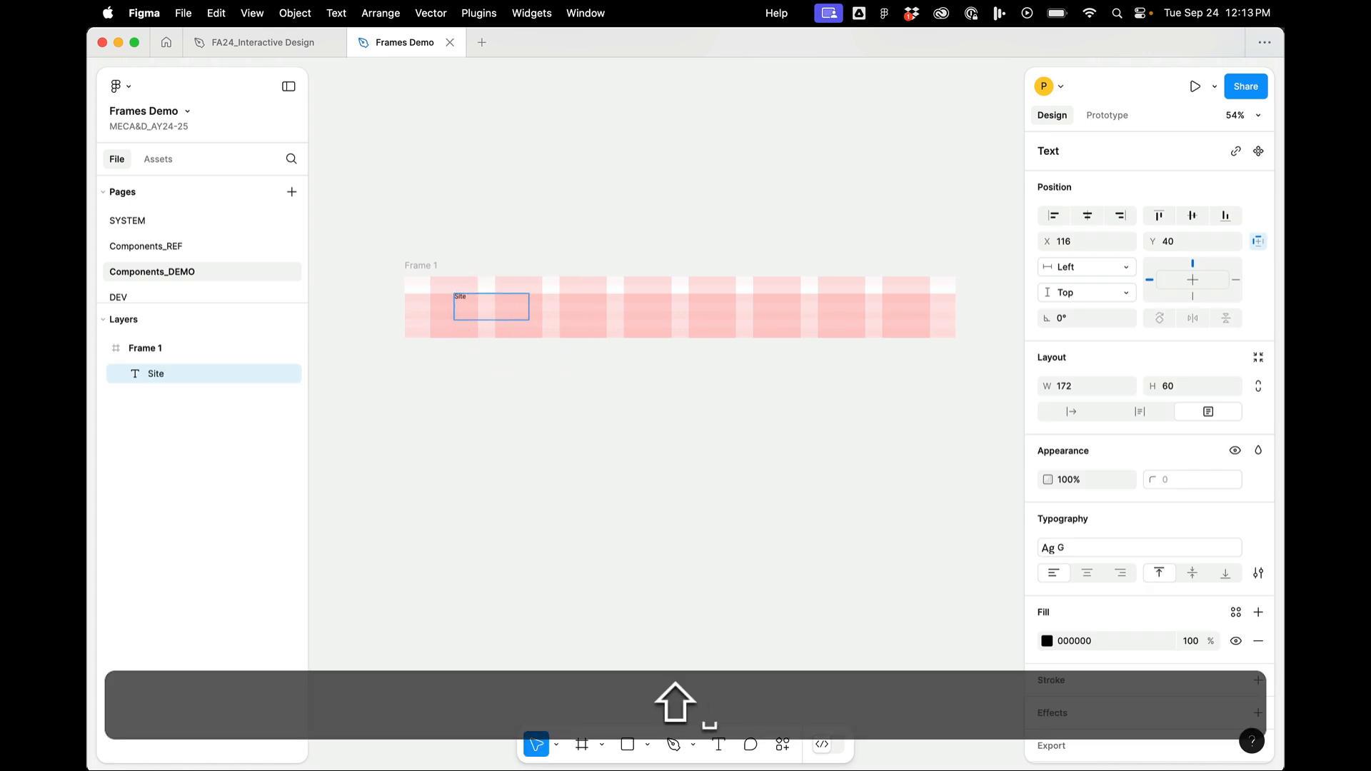
type(" Titles")
scroll(458, 313, "up", 5)
key("Escape")
- Align the Site Titles text with the first full grid column at X 60, Y 40, and apply text style D
left_click_drag(469, 293, 417, 292)
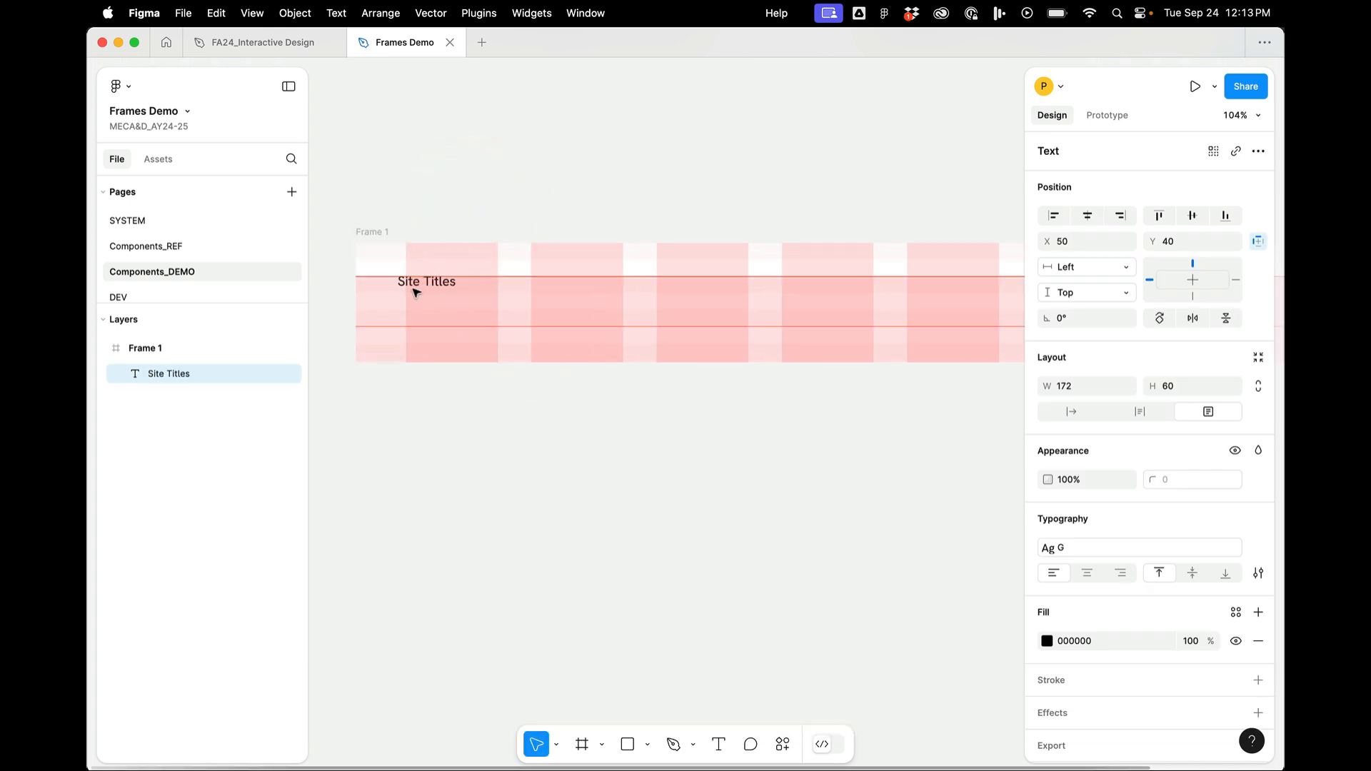
left_click(429, 291)
scroll(429, 290, "down", 5)
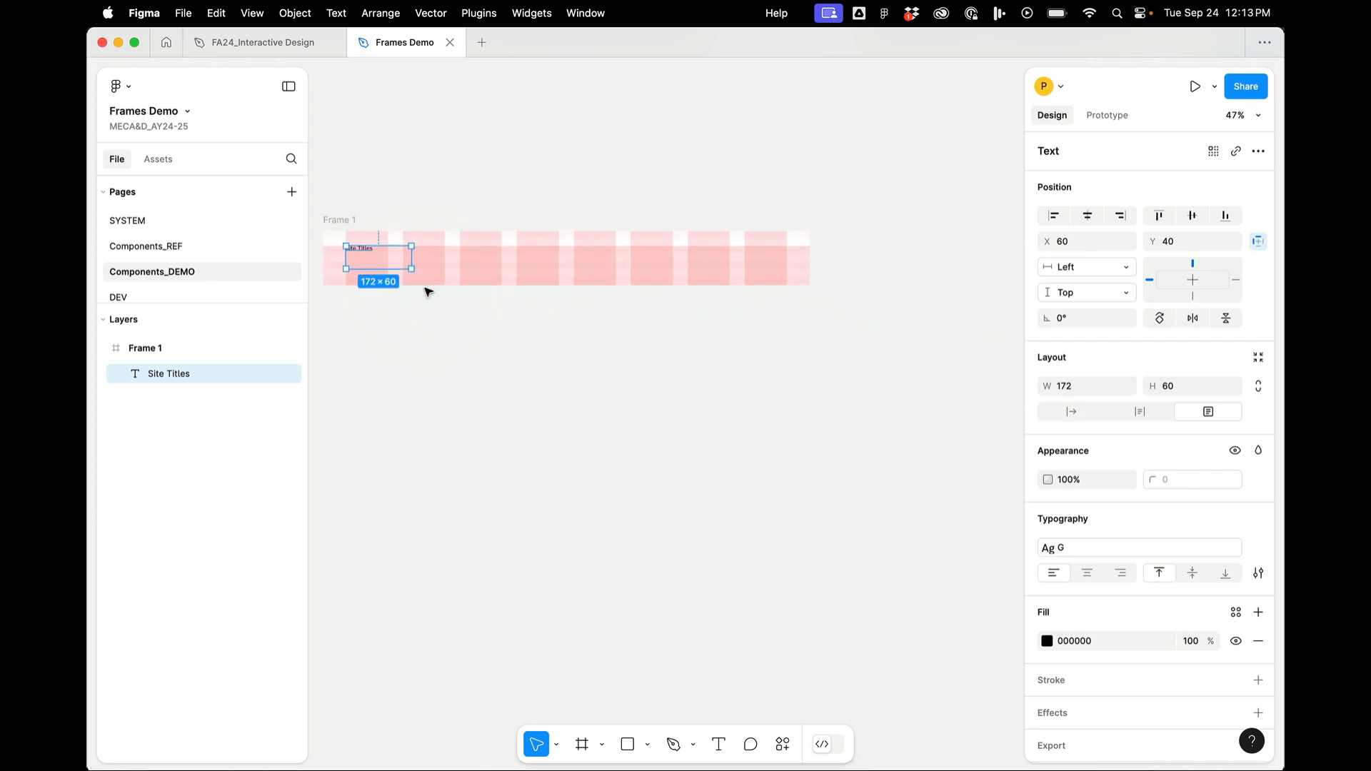
scroll(531, 294, "up", 3)
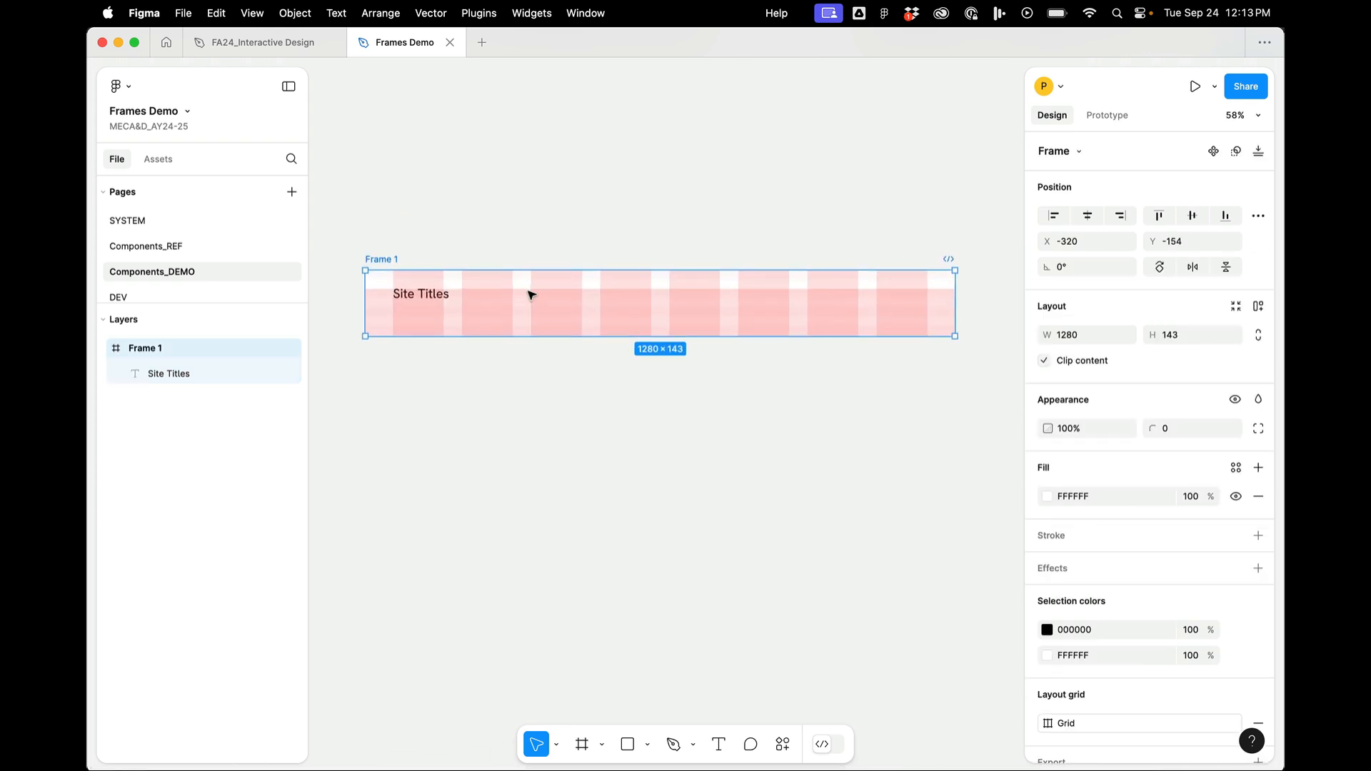
- Turn the header frame with its title text into a component
right_click(531, 294)
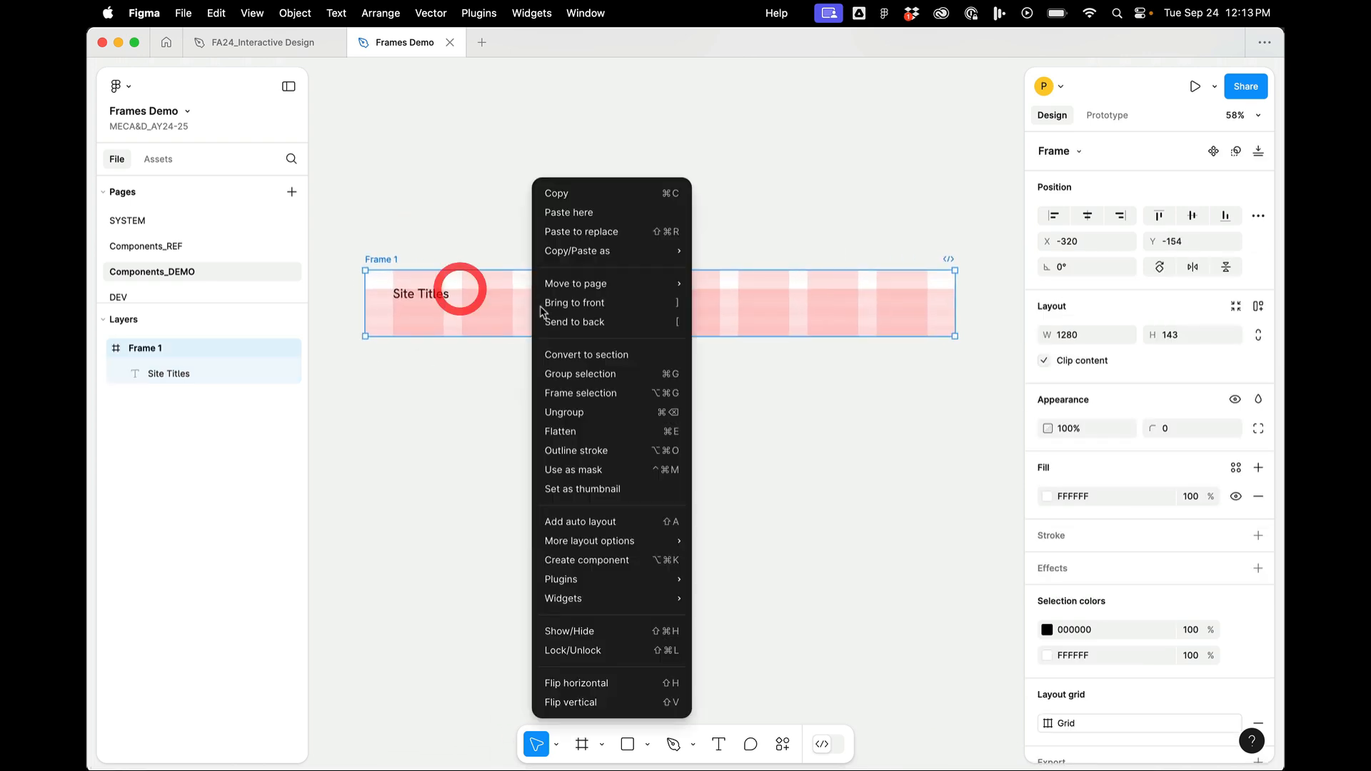
left_click(564, 561)
scroll(386, 258, "up", 4)
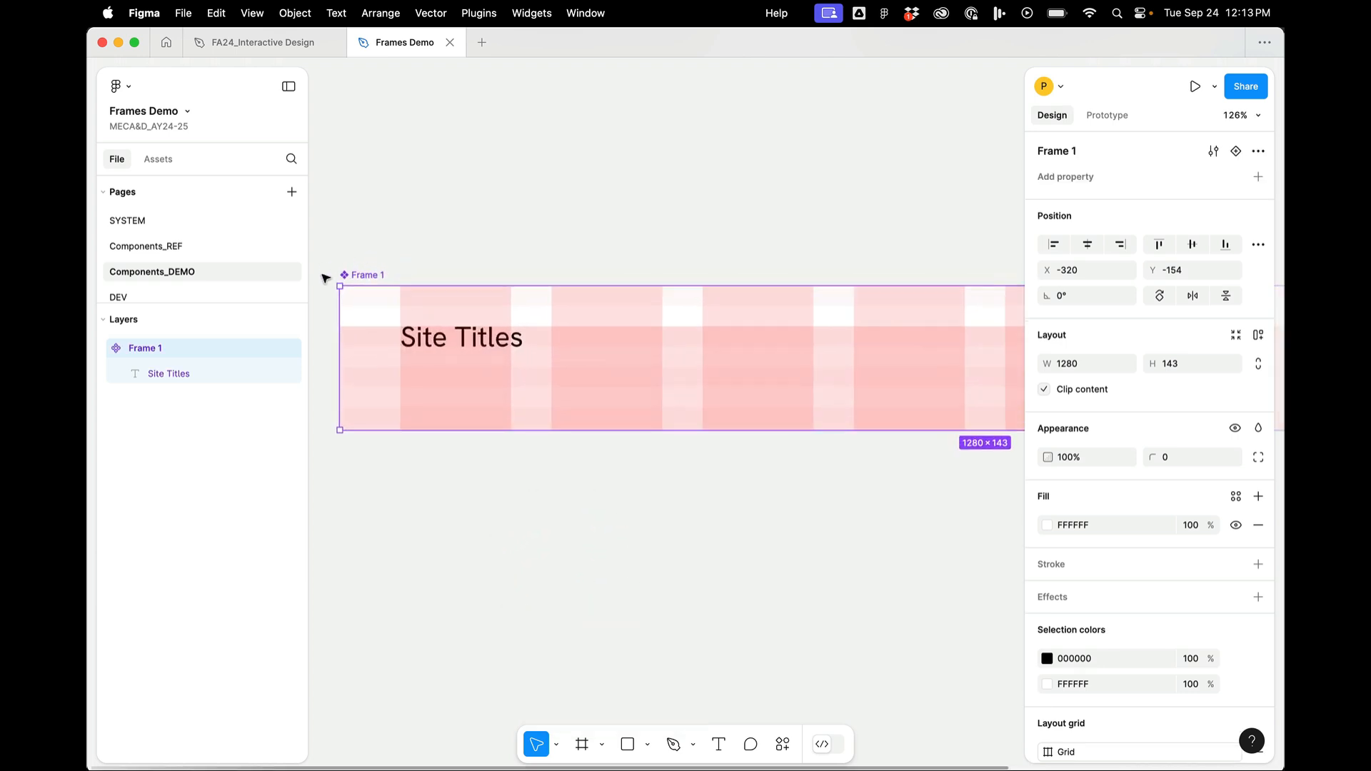
- Duplicate the header component as an instance beside the original, at about X 1124, Y -154
left_click(365, 296)
scroll(422, 321, "down", 5)
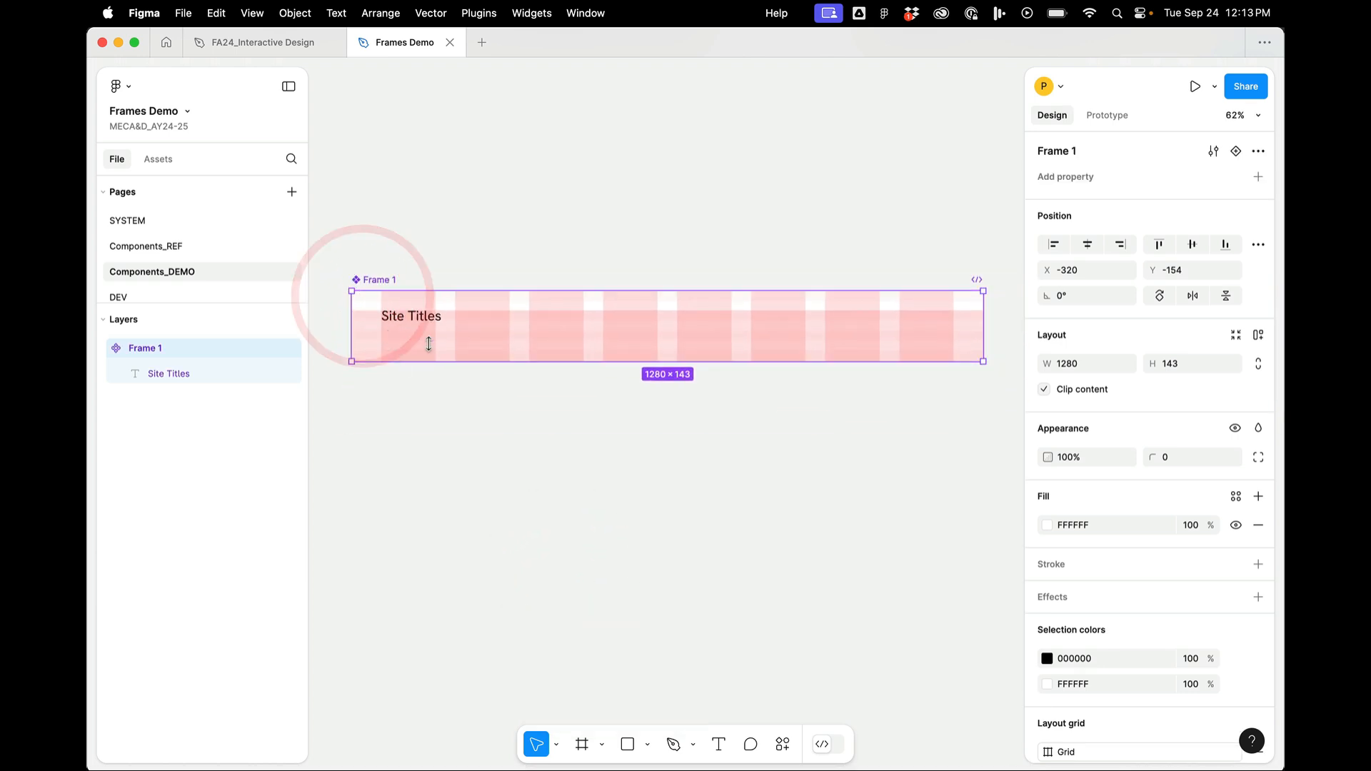
left_click_drag(440, 341, 772, 336)
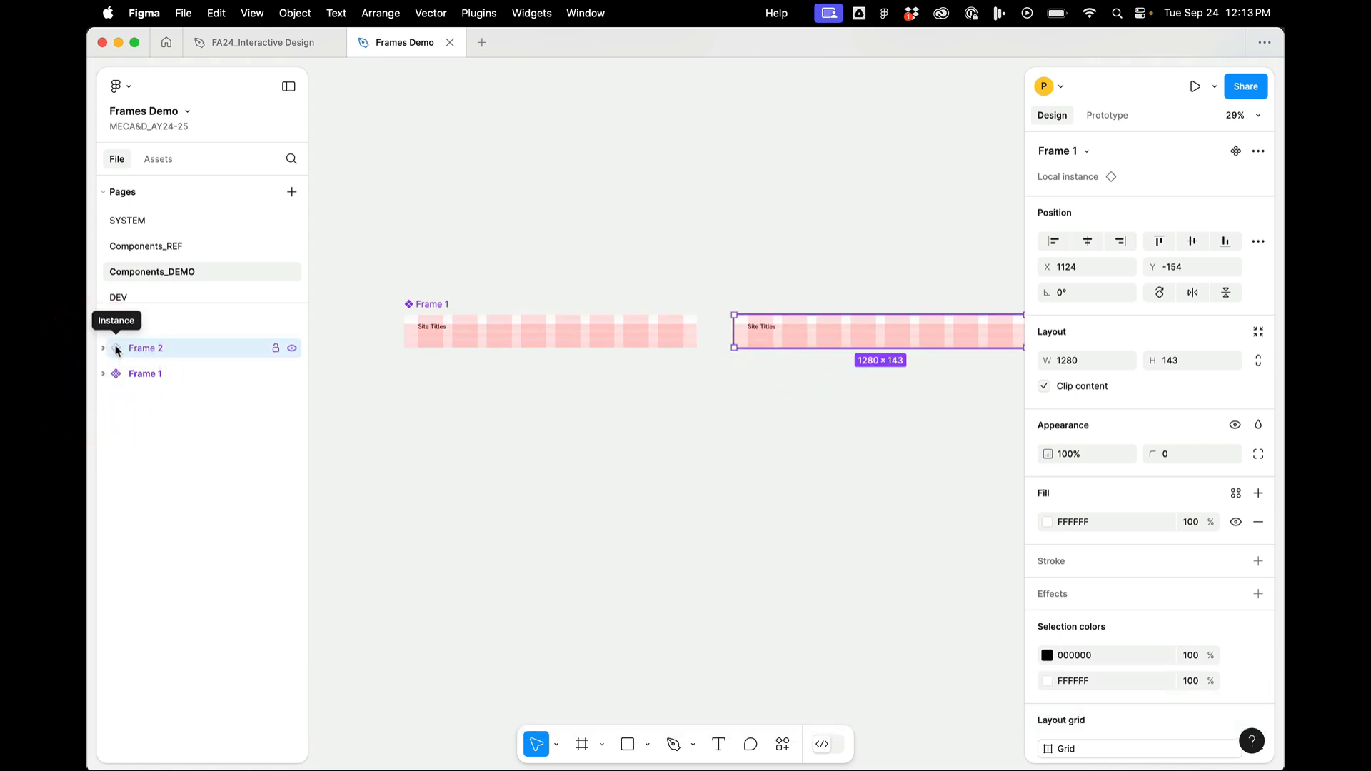
left_click(488, 366)
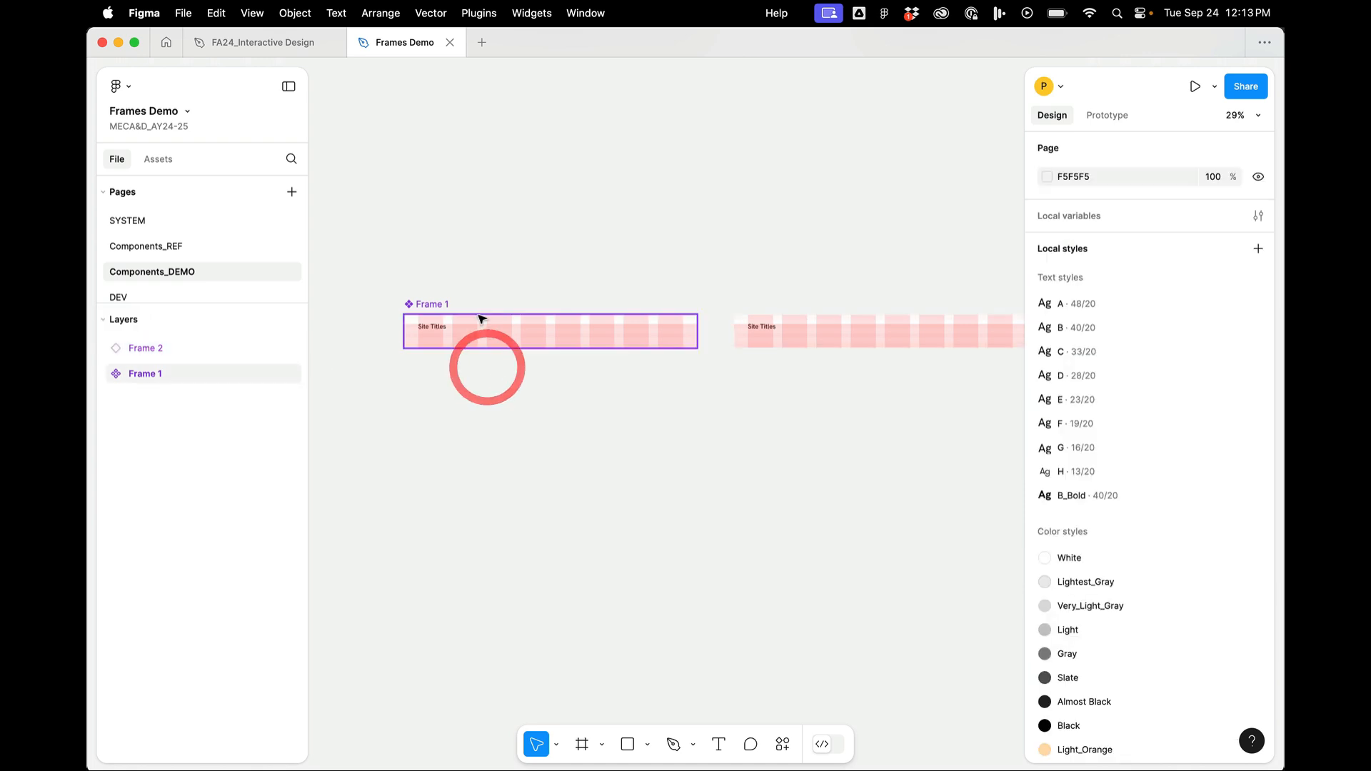
- Move the Site Titles text in the main component to the second grid column, at X 210
left_click(478, 329)
scroll(482, 315, "up", 3, "ctrl")
double_click(407, 336)
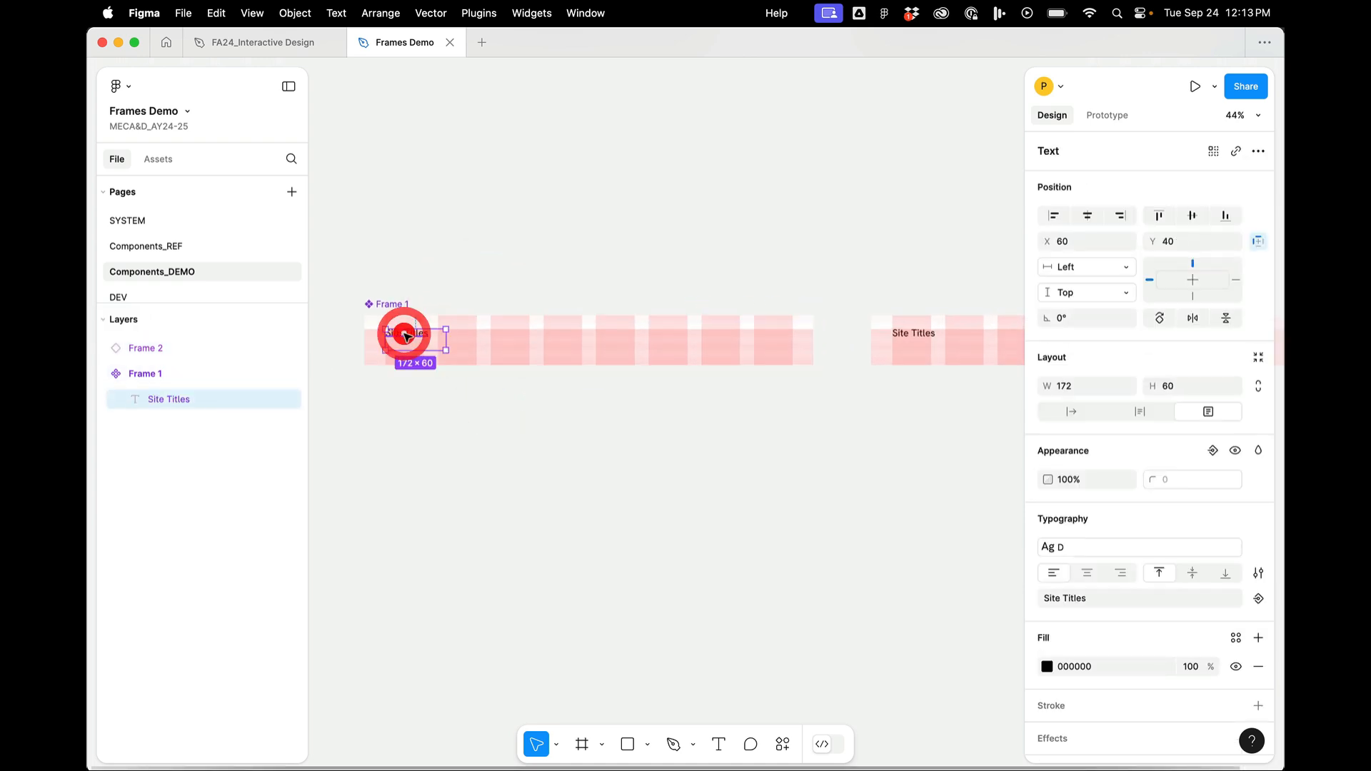
left_click_drag(407, 336, 466, 340)
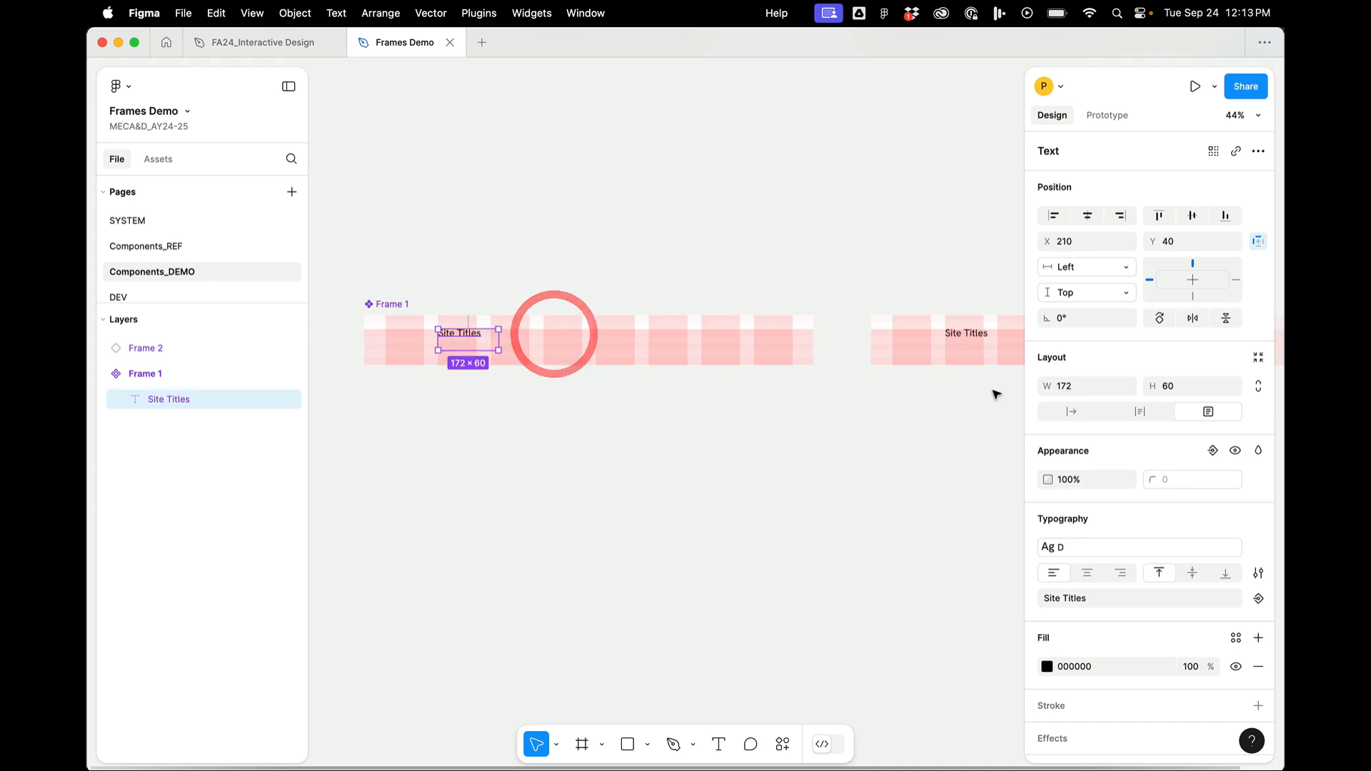
- Override the fill of the Site Titles text in the instance with the Red_Orange color style
scroll(995, 392, "right", 3)
left_click(928, 319)
scroll(927, 322, "down", 3, "ctrl")
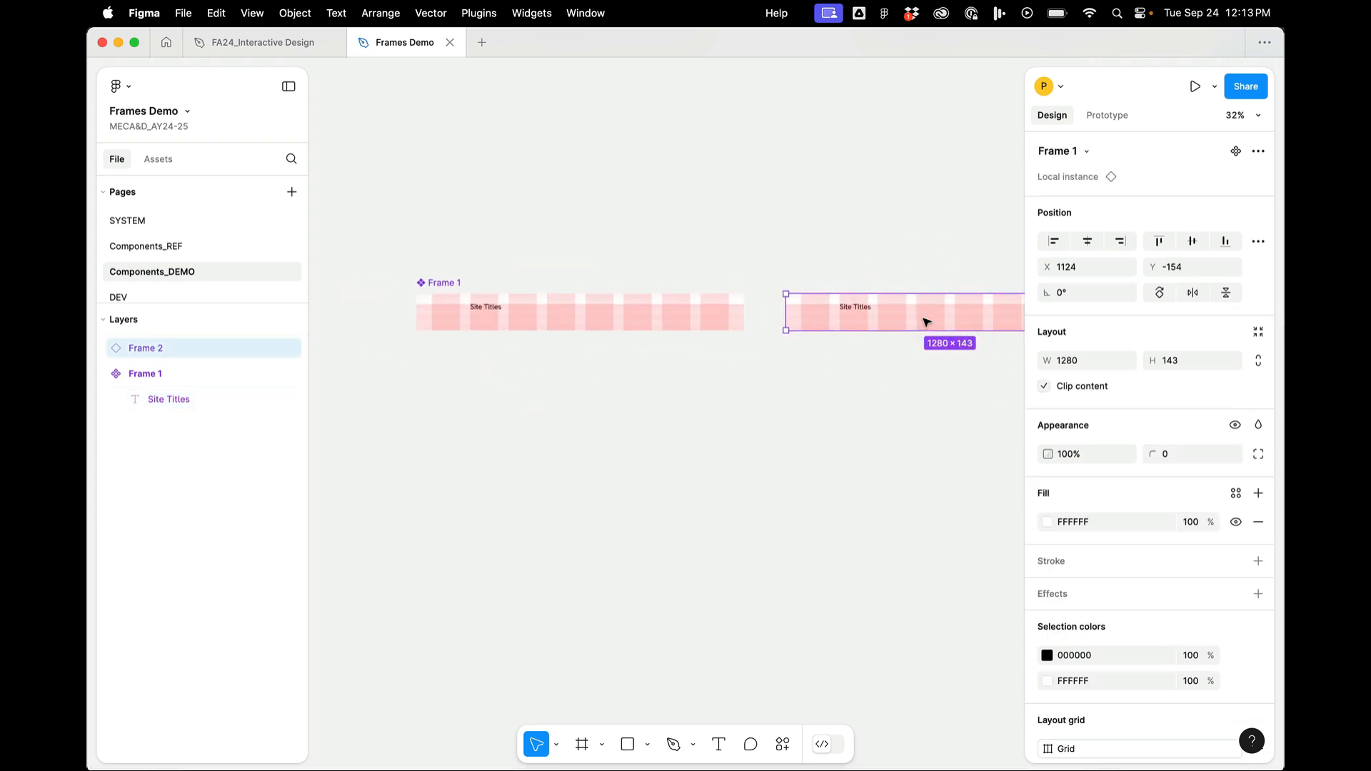
scroll(926, 318, "up", 5, "ctrl")
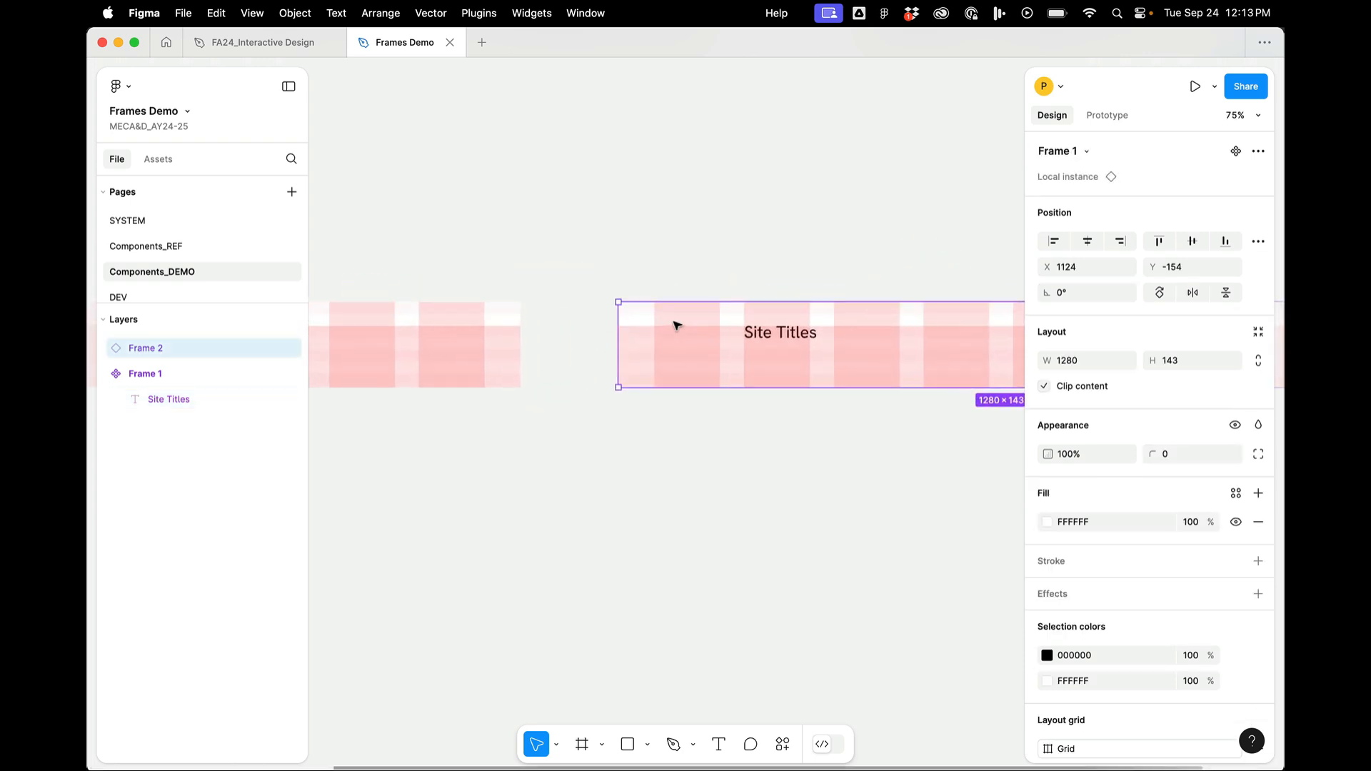
double_click(765, 343)
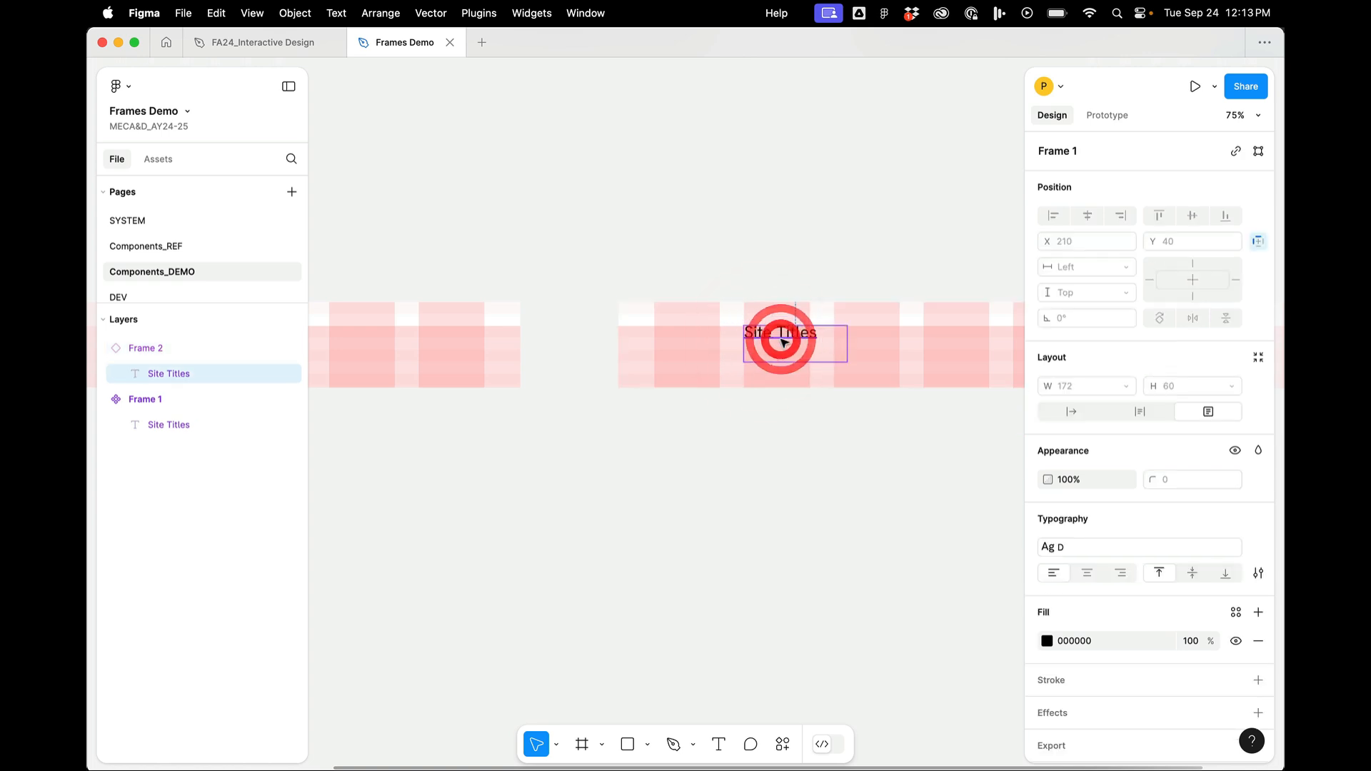
left_click(1233, 612)
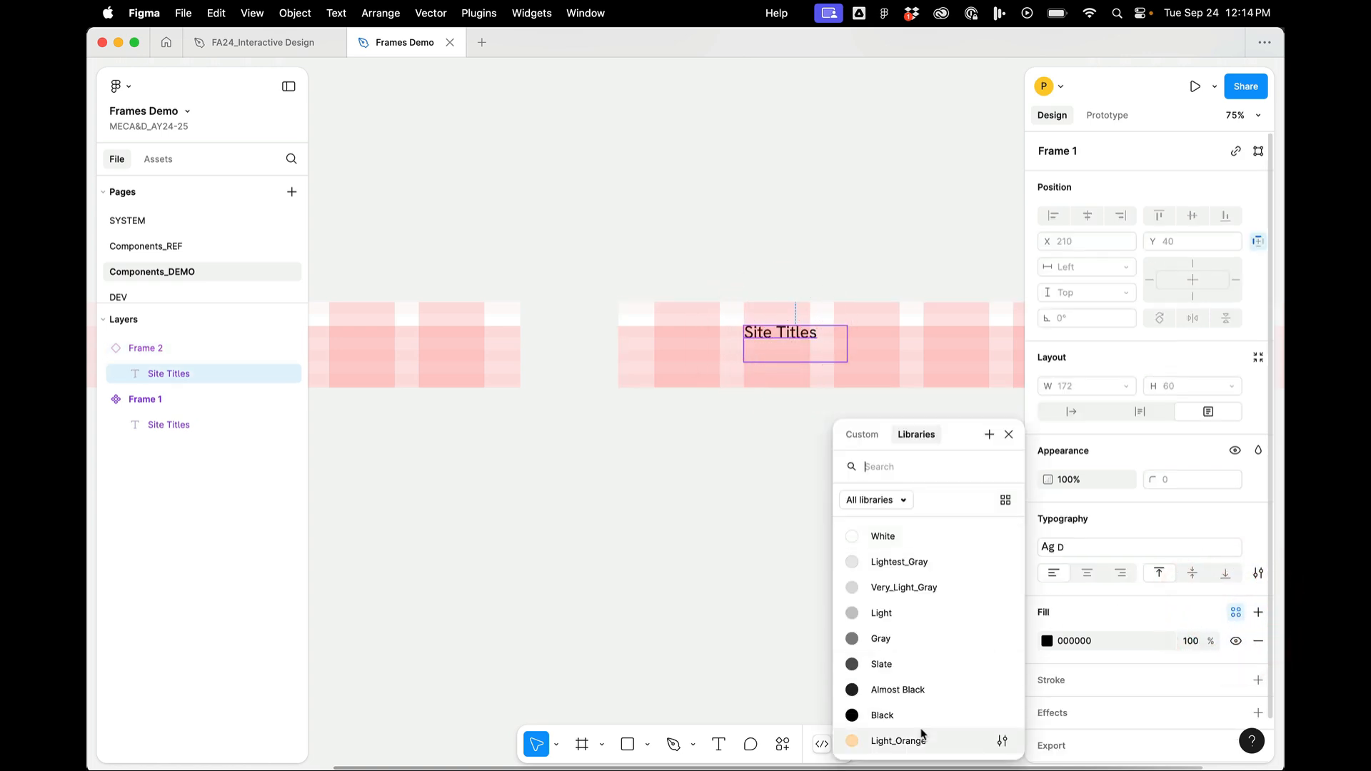
scroll(912, 735, "down", 2)
left_click(896, 740)
scroll(841, 679, "down", 5, "ctrl")
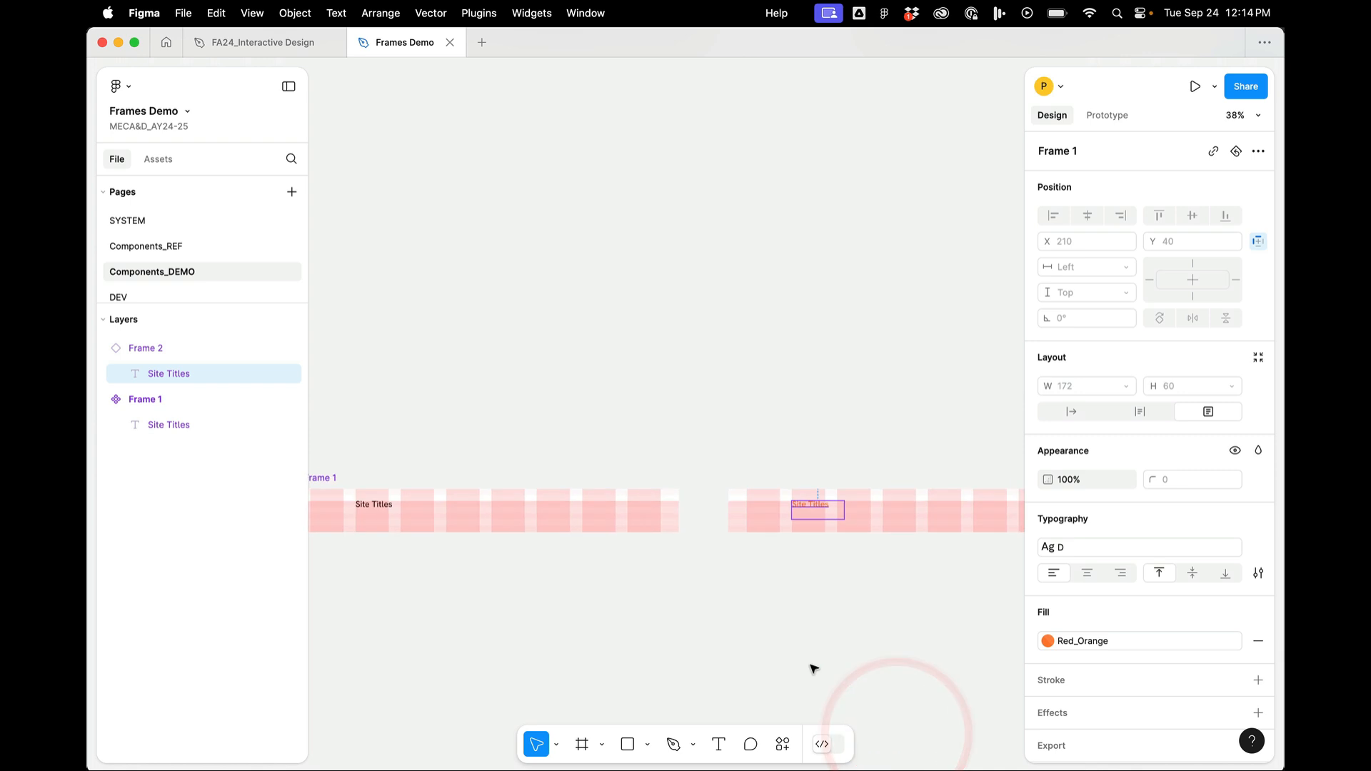
left_click(811, 665)
- Hide the layout grids on the canvas
left_click(377, 508)
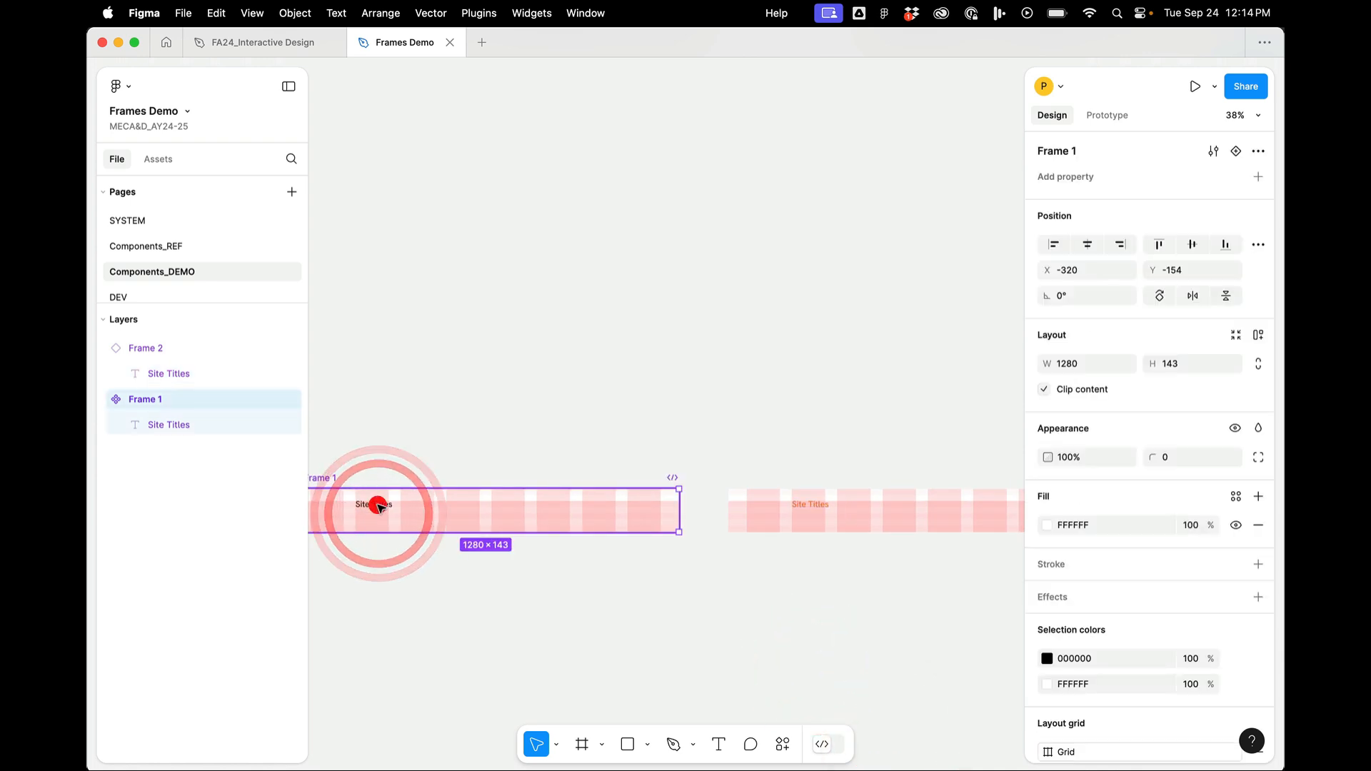
left_click(379, 509)
mouse_move(379, 509)
left_mouse_down()
mouse_move(426, 508)
mouse_move(376, 506)
left_mouse_up()
key("shift+g")
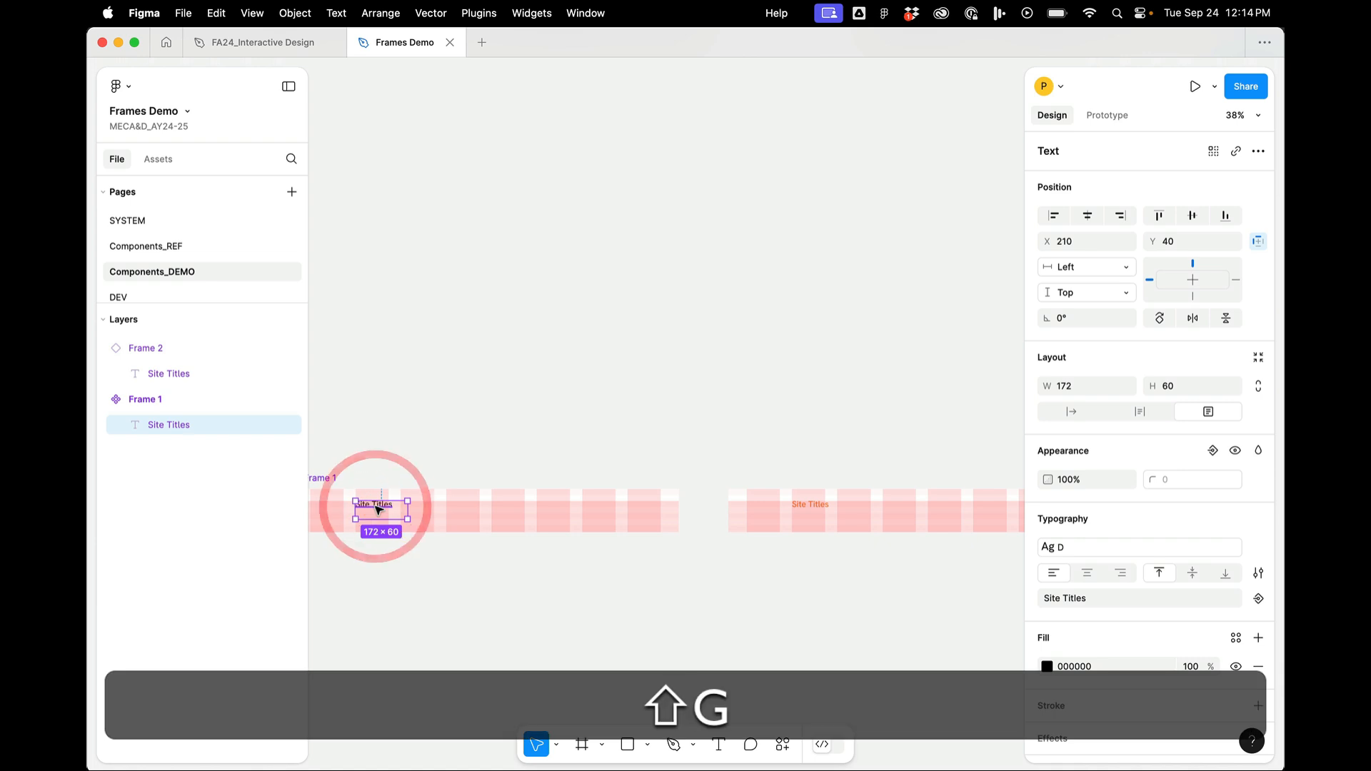
left_click(561, 588)
scroll(564, 568, "down", 2)
scroll(564, 568, "left", 2)
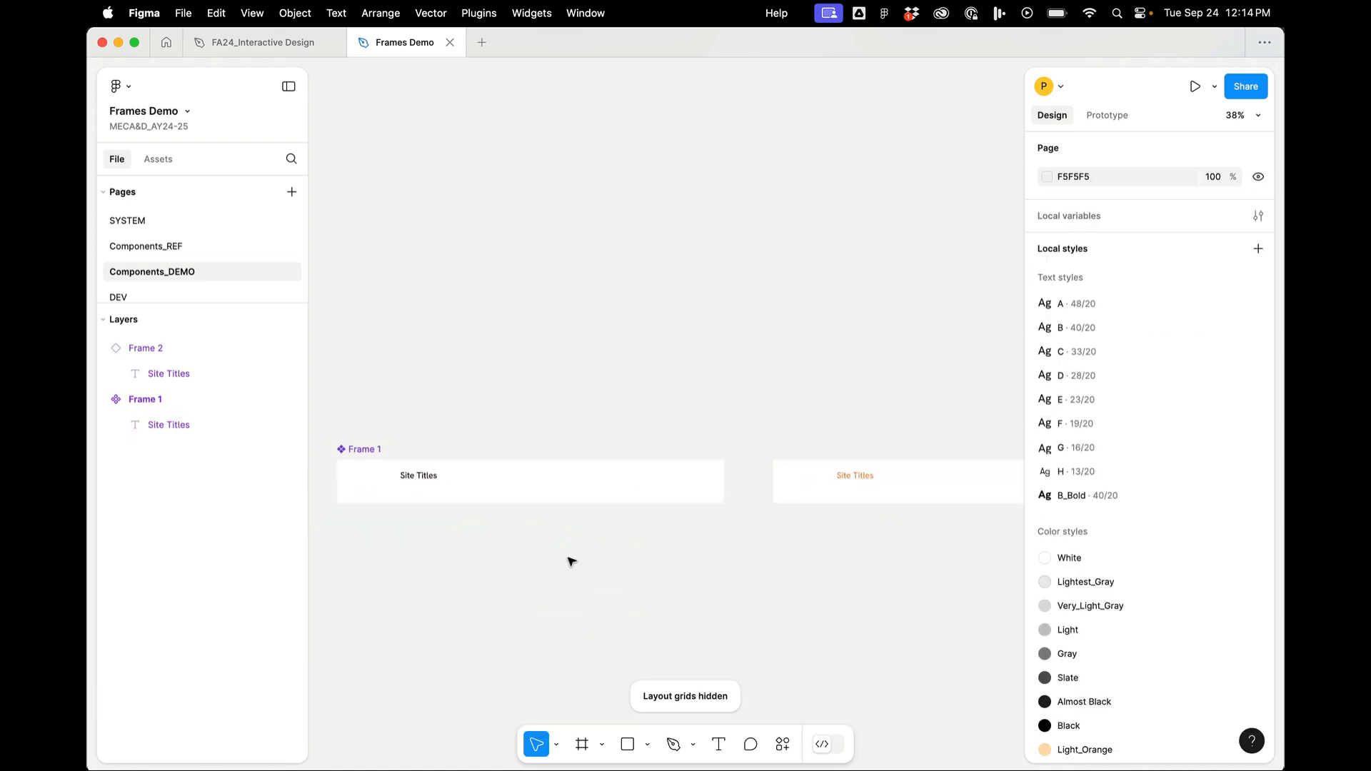
- Override the text style of the instance's Site Titles with style B (40/20)
left_click(872, 475)
left_click(870, 476)
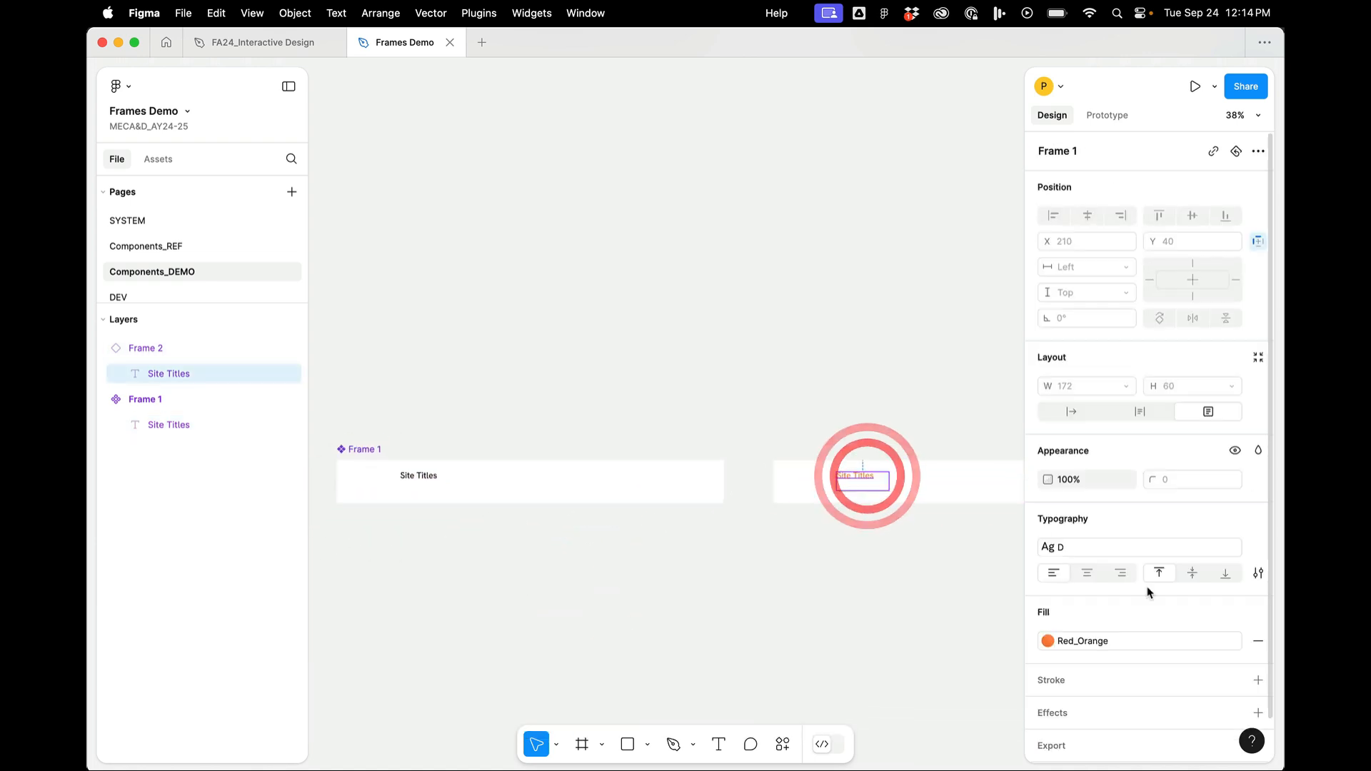
left_click(1132, 545)
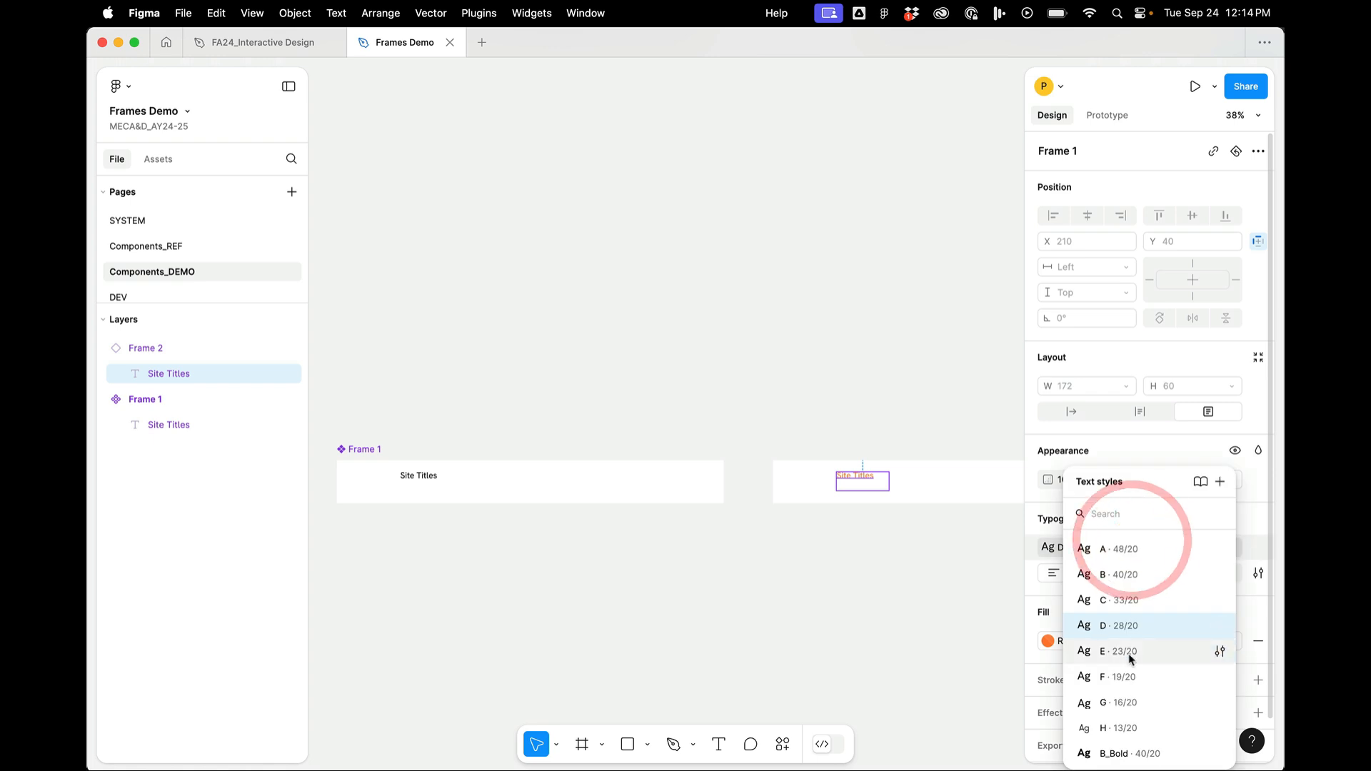
left_click(1128, 583)
left_click(805, 585)
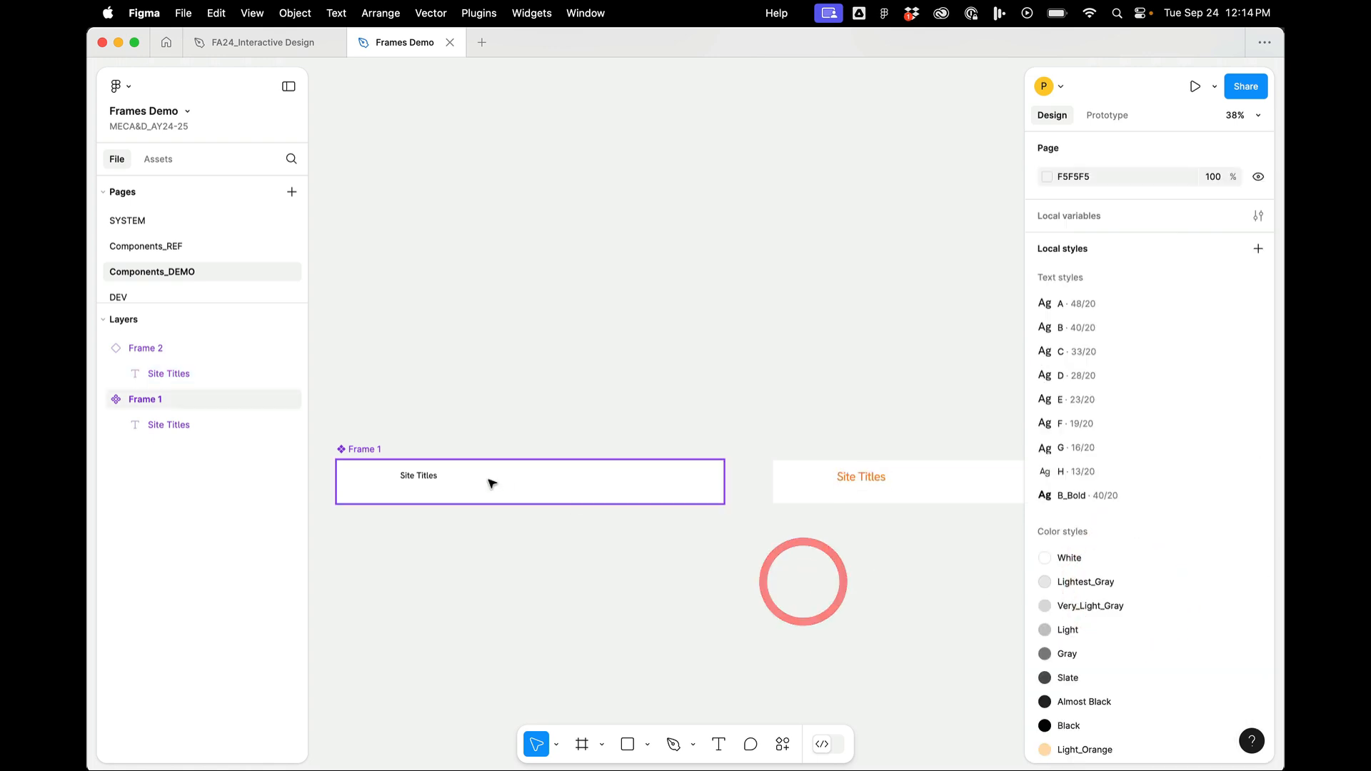
- Try moving the main component's Site Titles text to about X 101, Y 41, and undo the move
left_click(431, 477)
left_click(432, 479)
left_click_drag(432, 480, 402, 482)
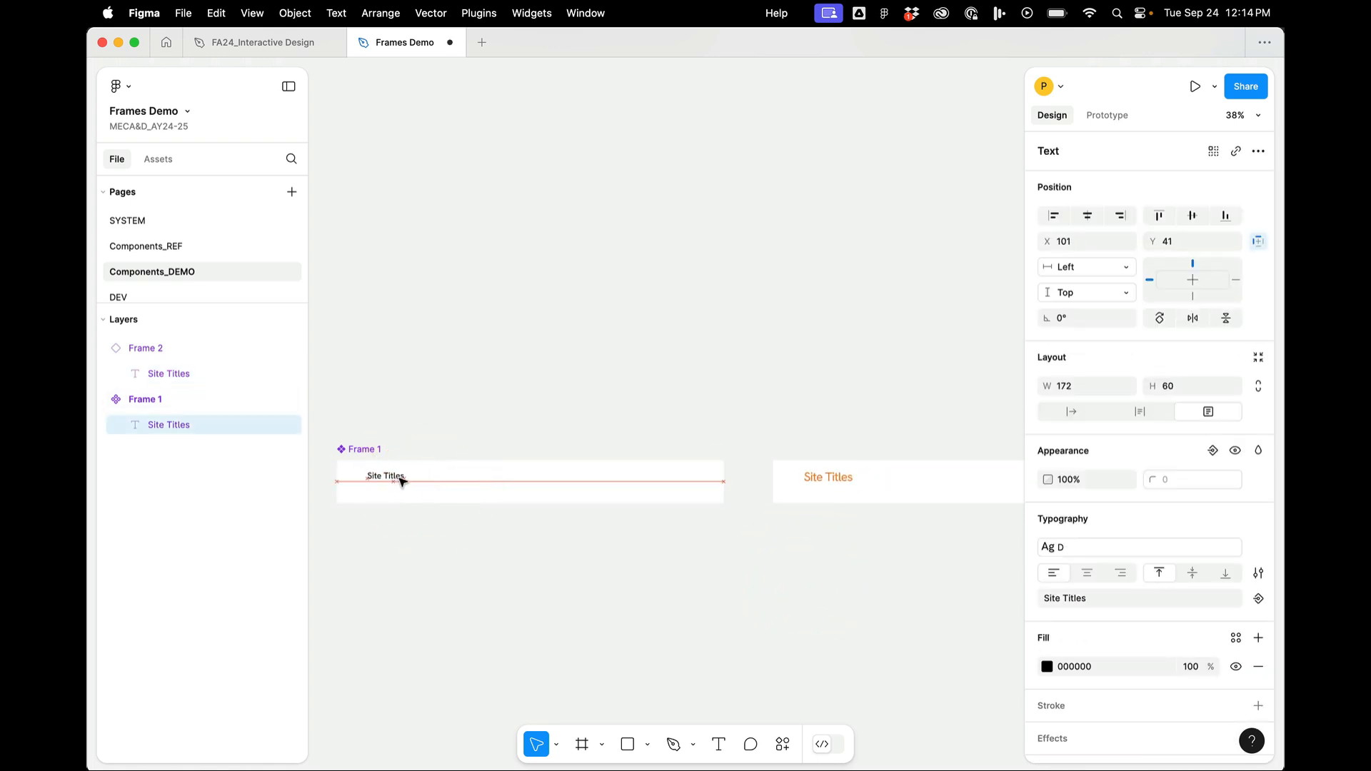
key("super+z")
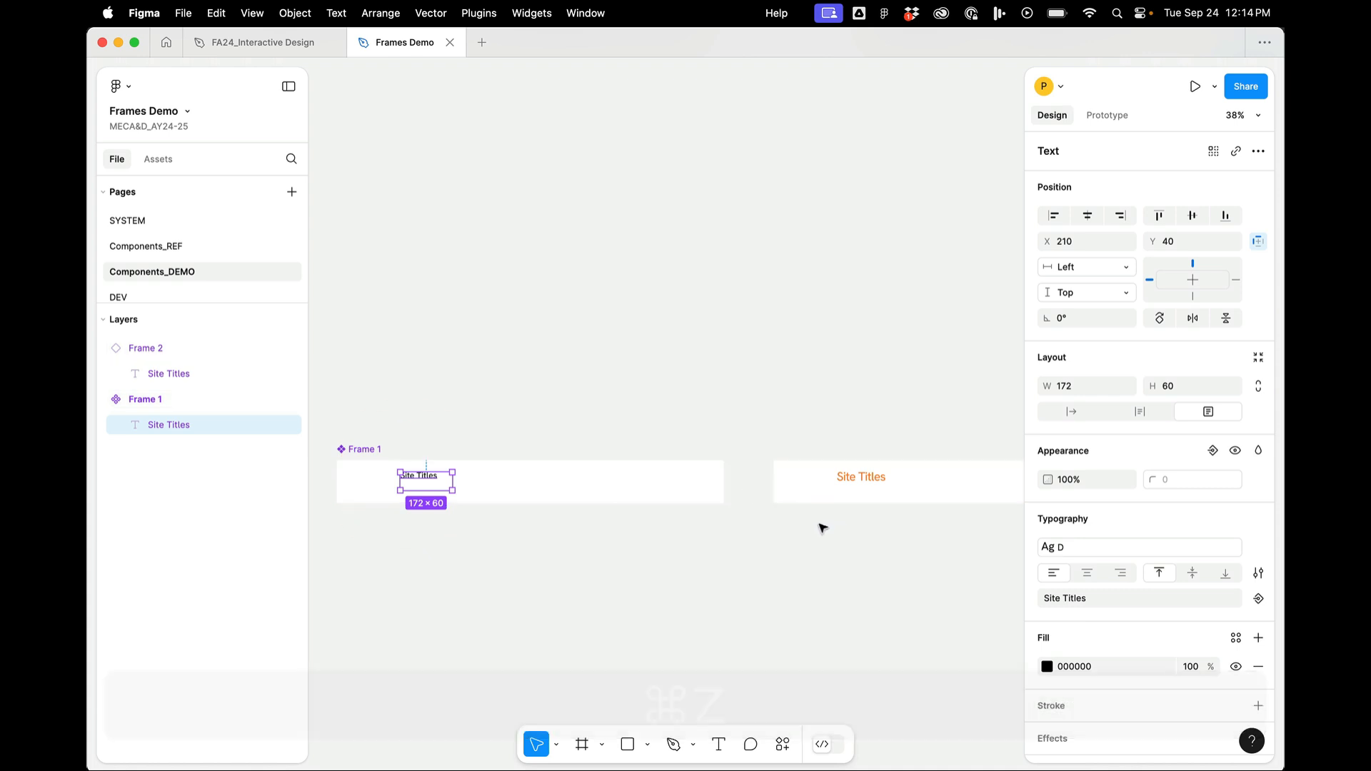
- Undo the last changes to the main component's Site Titles text
left_click(502, 552)
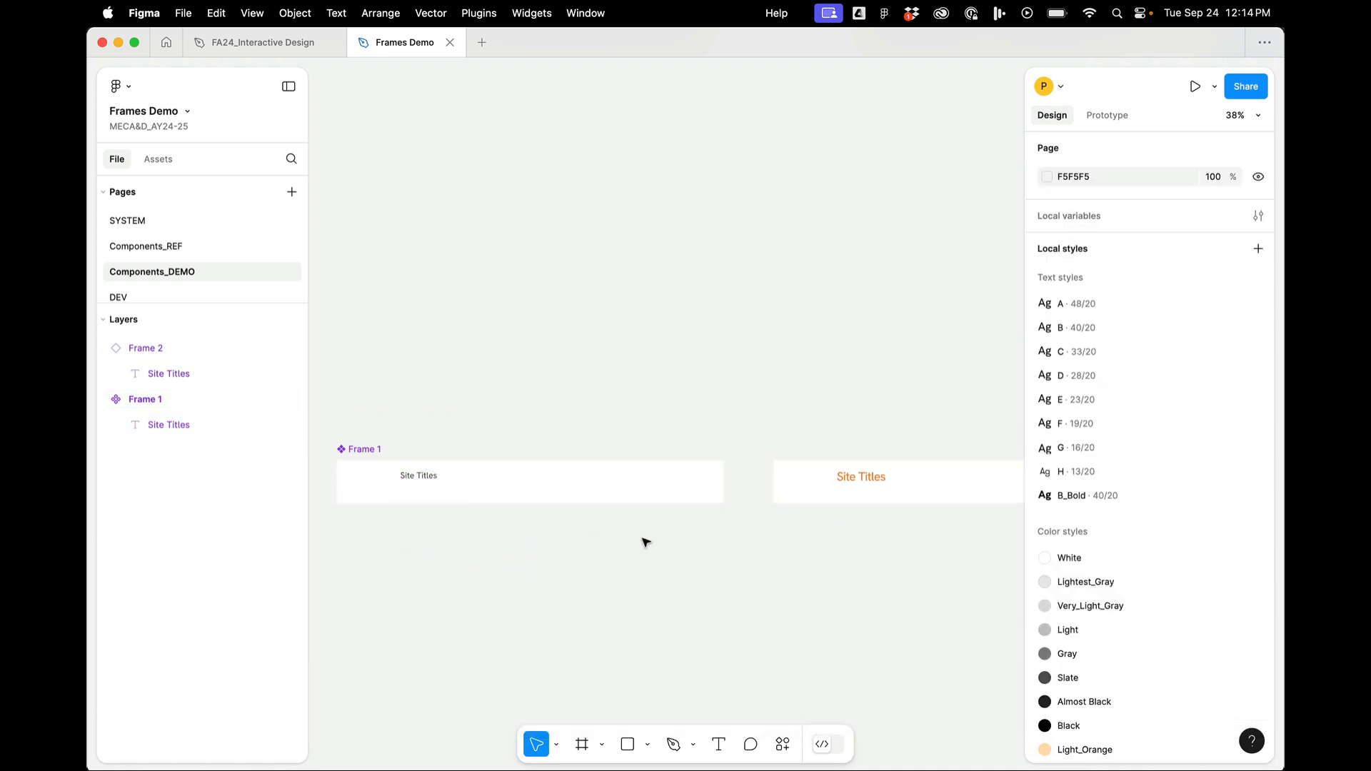
left_click(450, 481)
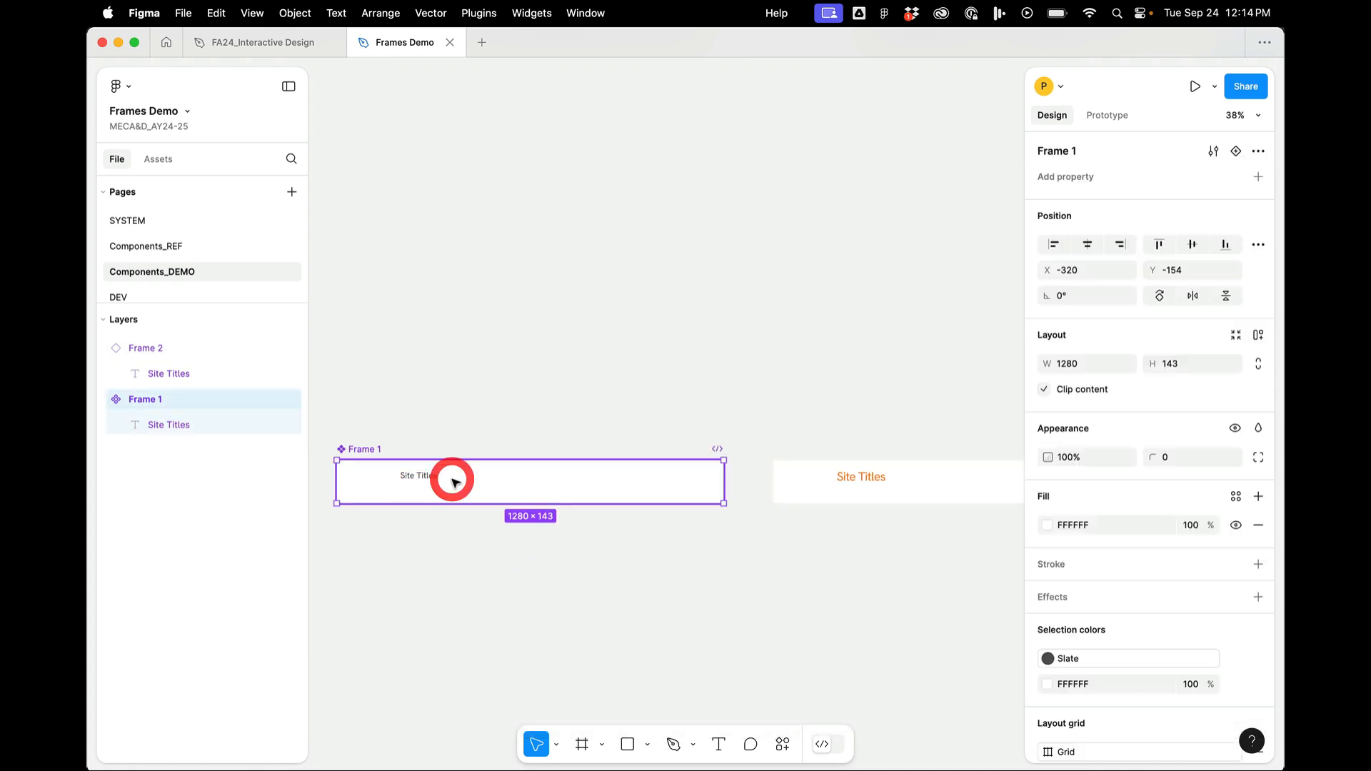
key("super+z")
key("super+z")
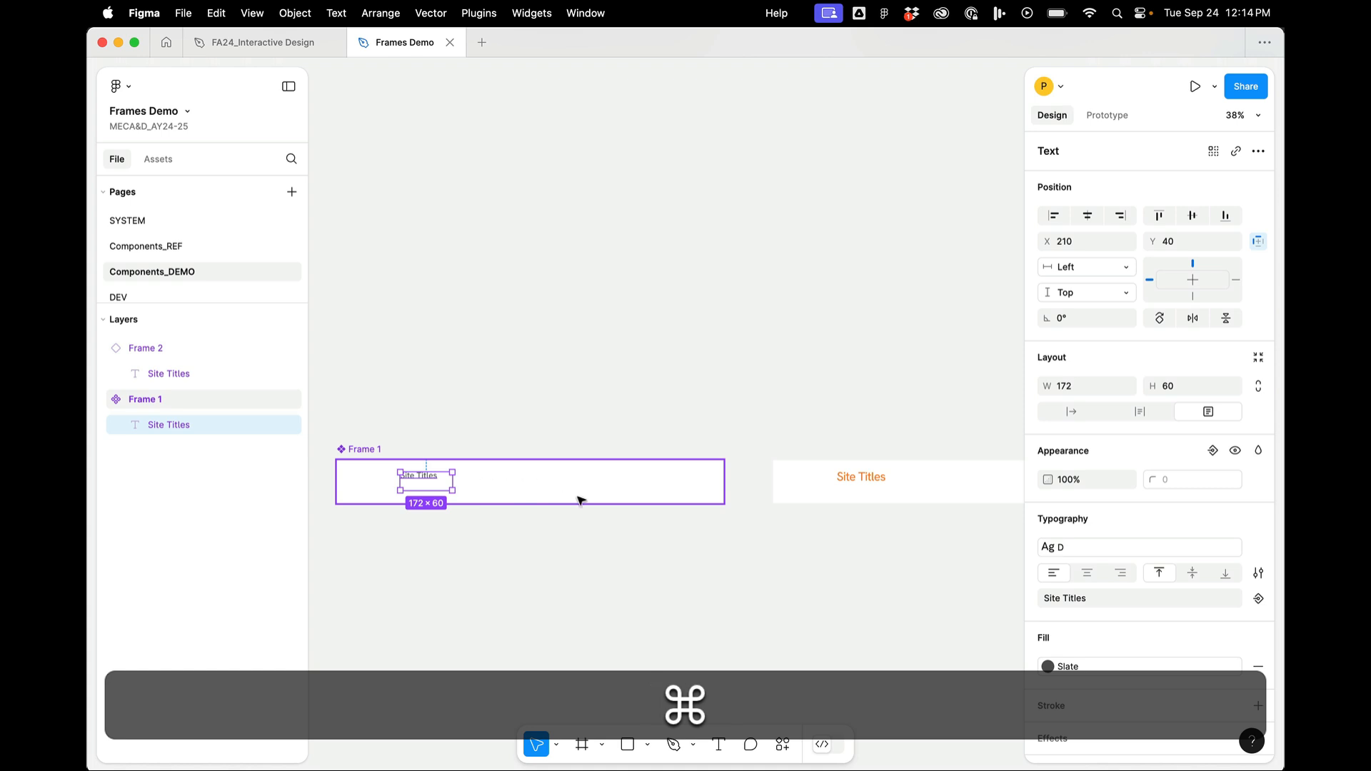
- Reset all overrides on the header instance so it matches its main component
left_click(813, 506)
right_click(798, 473)
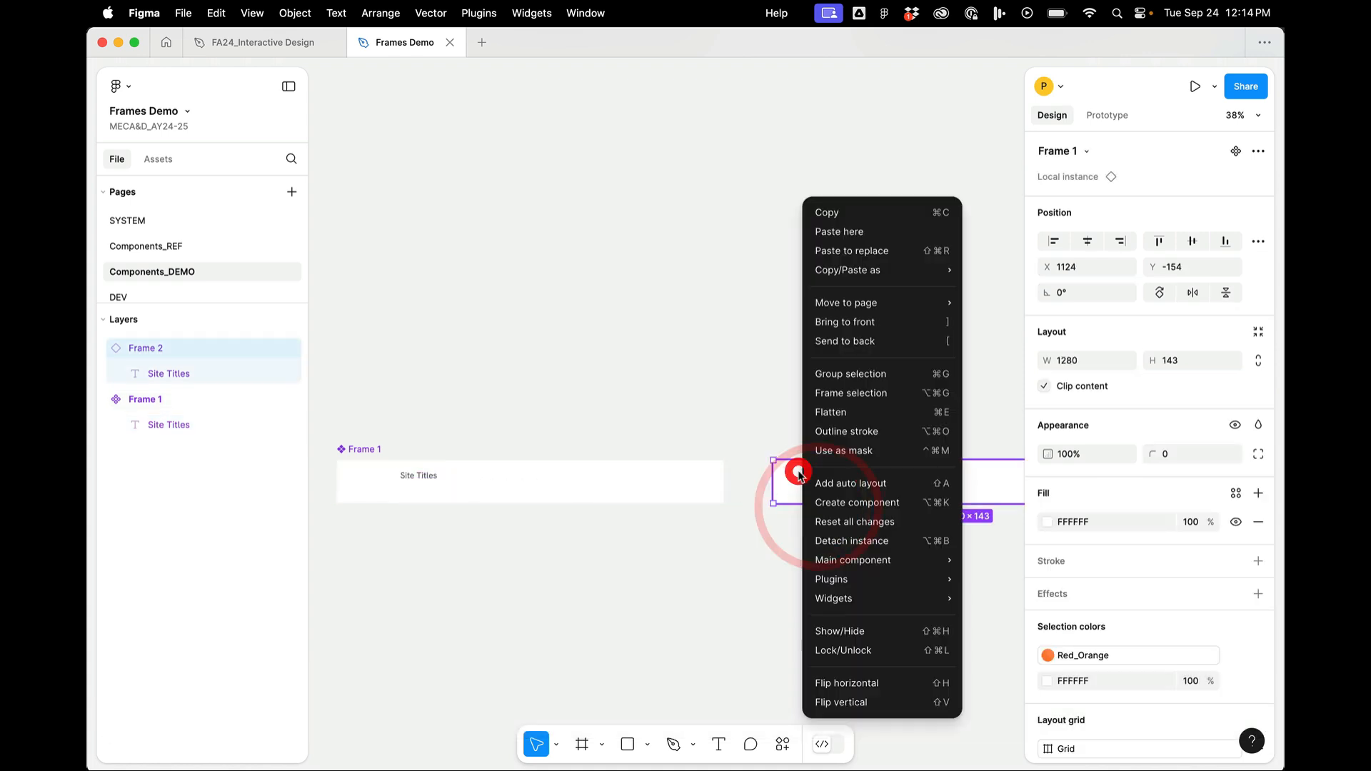
left_click(828, 522)
left_click(748, 557)
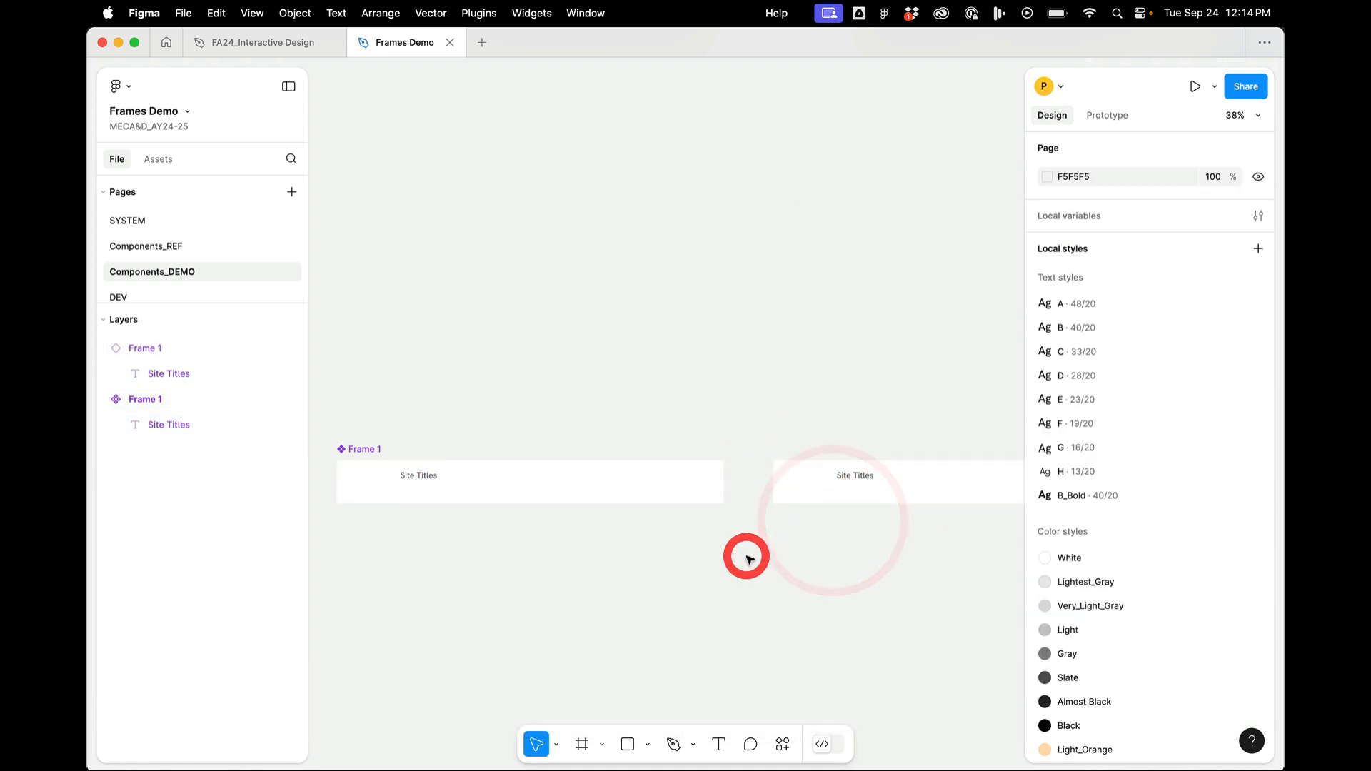
- Show the layout grids and align the main component's Site Titles text with the start of the first grid column
scroll(736, 551, "down", 3)
left_click(568, 507)
scroll(566, 508, "up", 3)
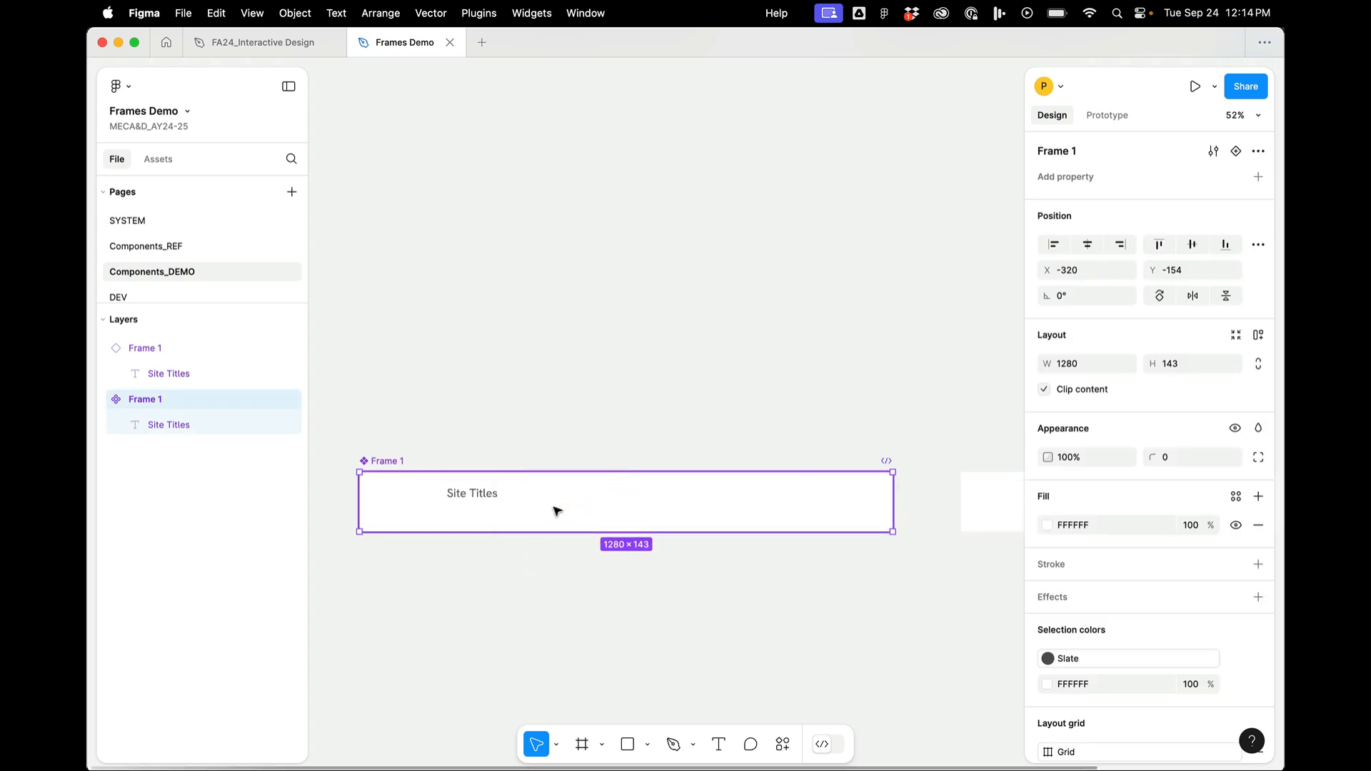
key("shift+g")
left_click(553, 507)
left_click(471, 429)
- Rename the Frame 1 main component as Header
scroll(471, 428, "down", 3)
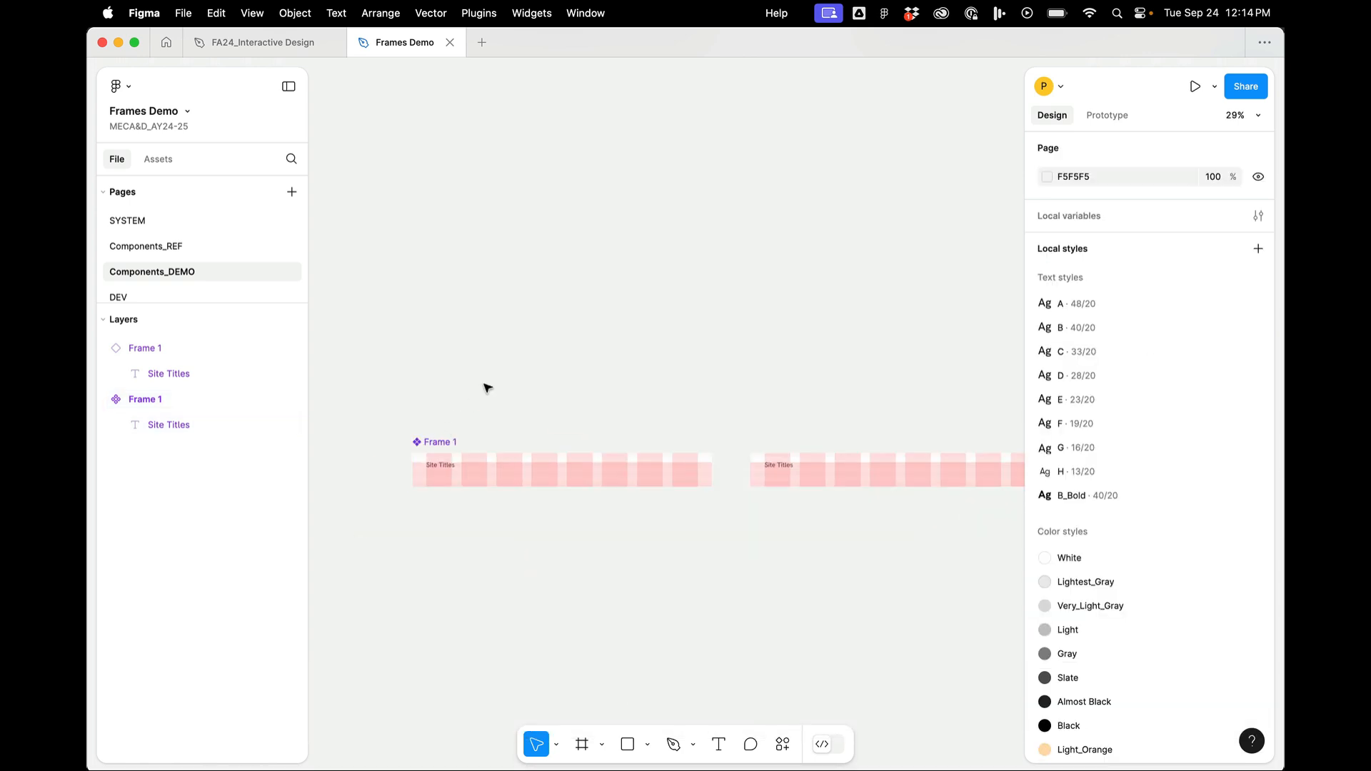
scroll(448, 442, "up", 5)
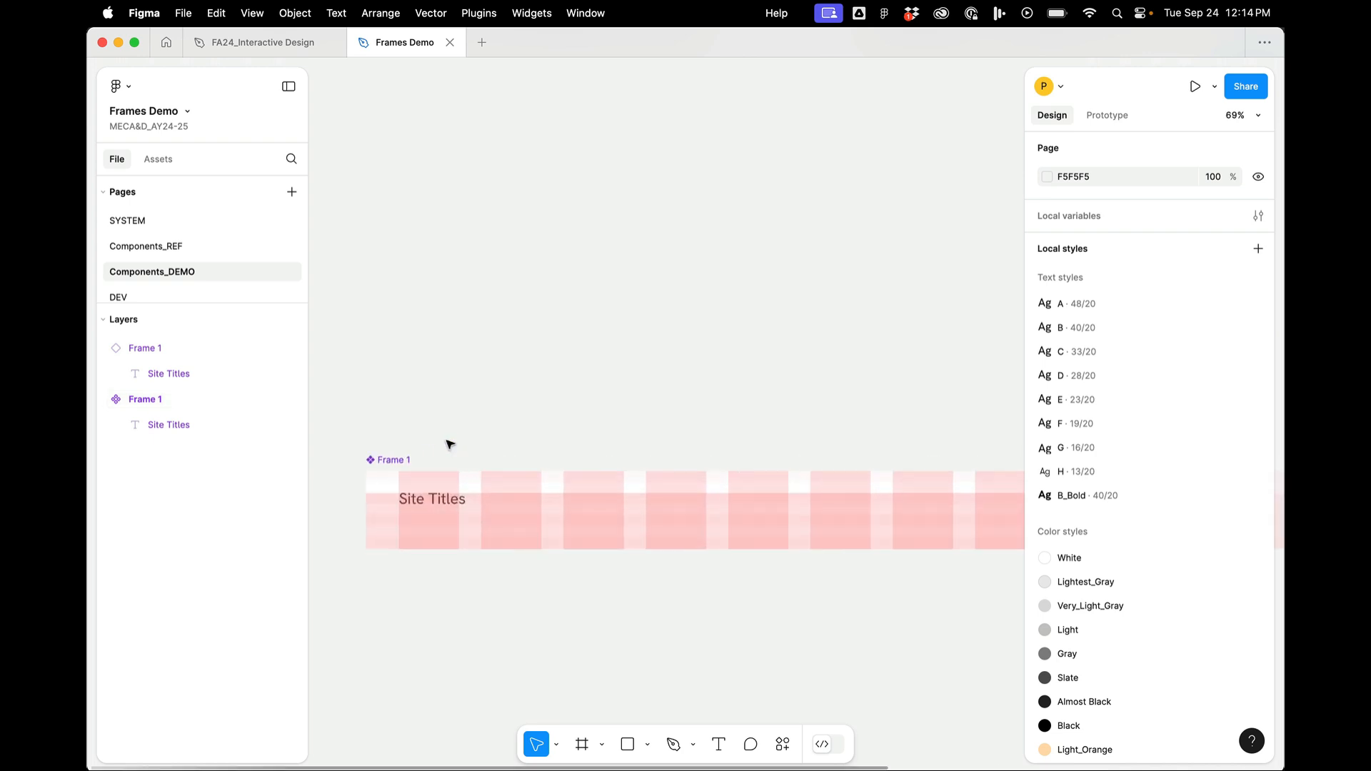
left_click(398, 462)
key("shift")
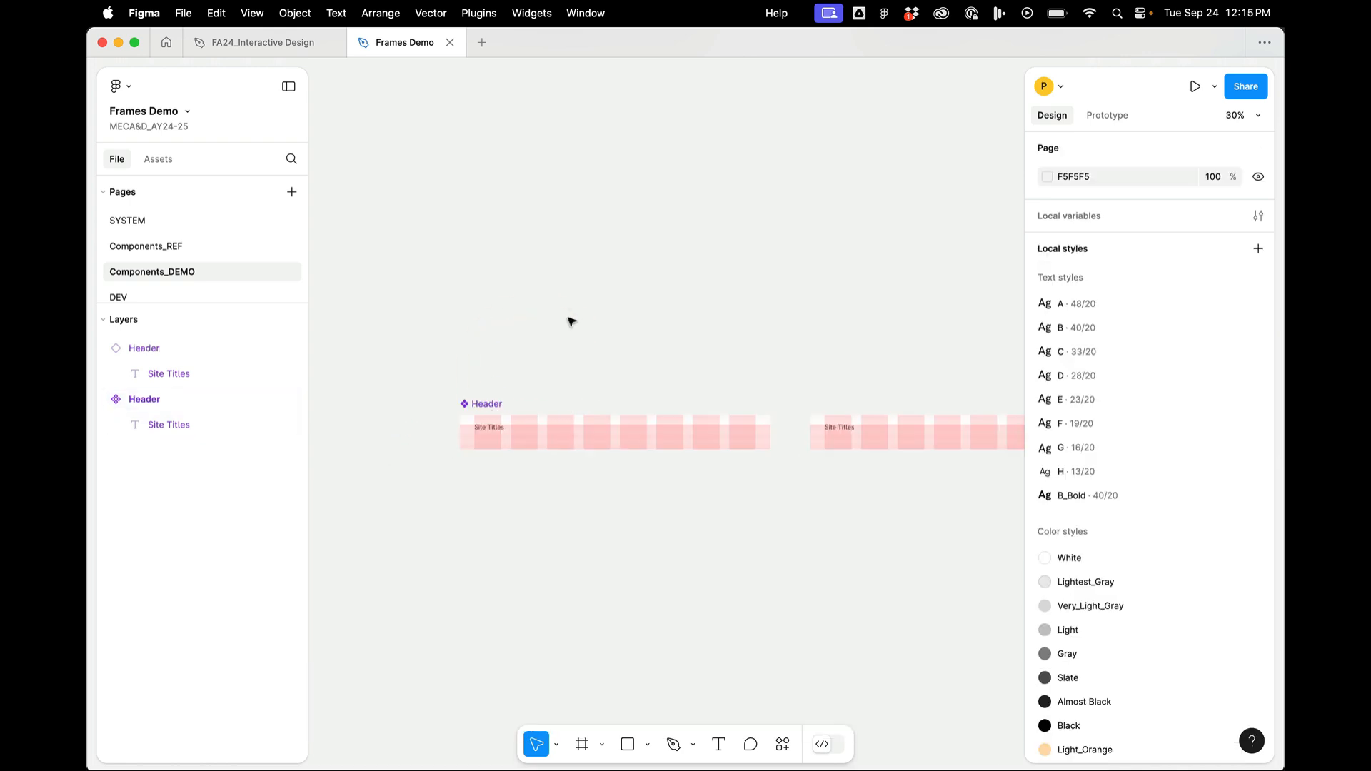
- Add a text layer reading Work in the empty area above the Header component and set it to auto width
scroll(587, 279, "up", 3)
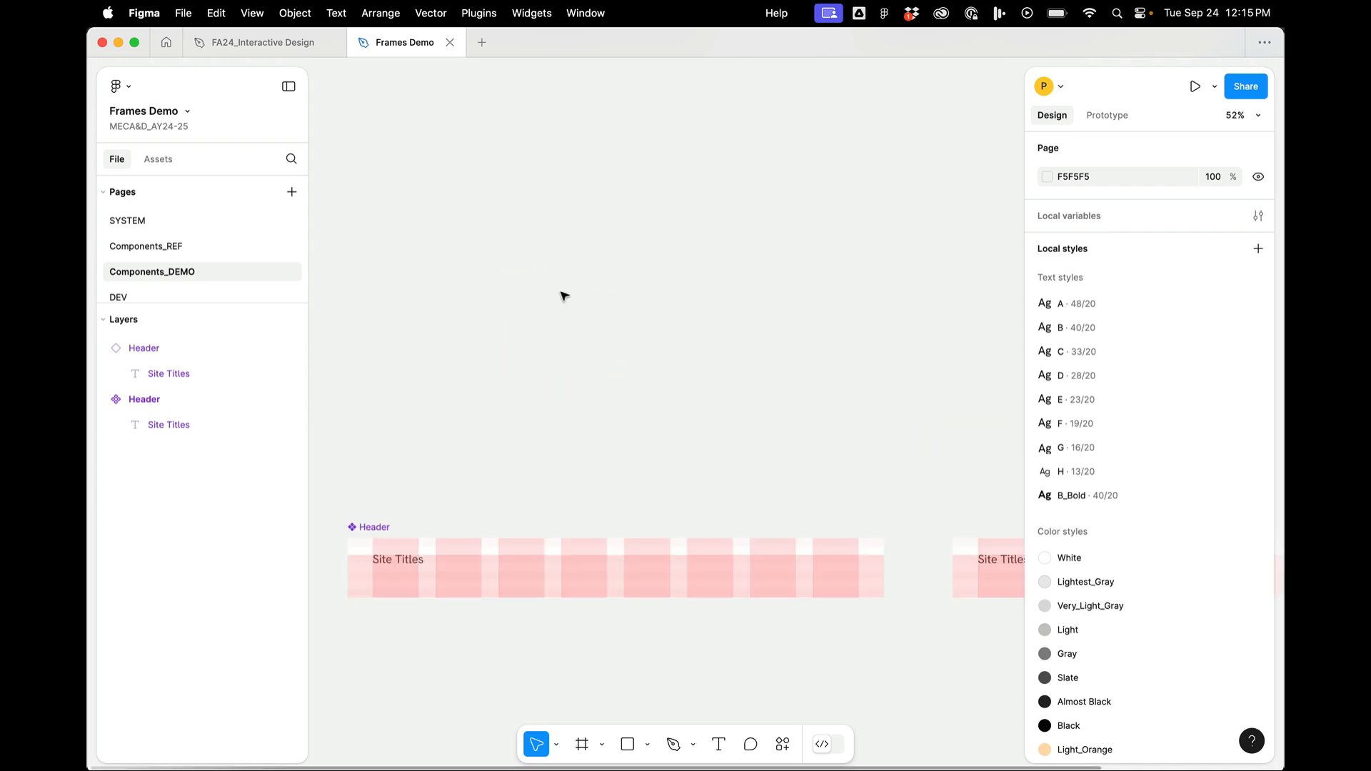
key("t")
left_click_drag(525, 301, 628, 327)
scroll(569, 330, "up", 5)
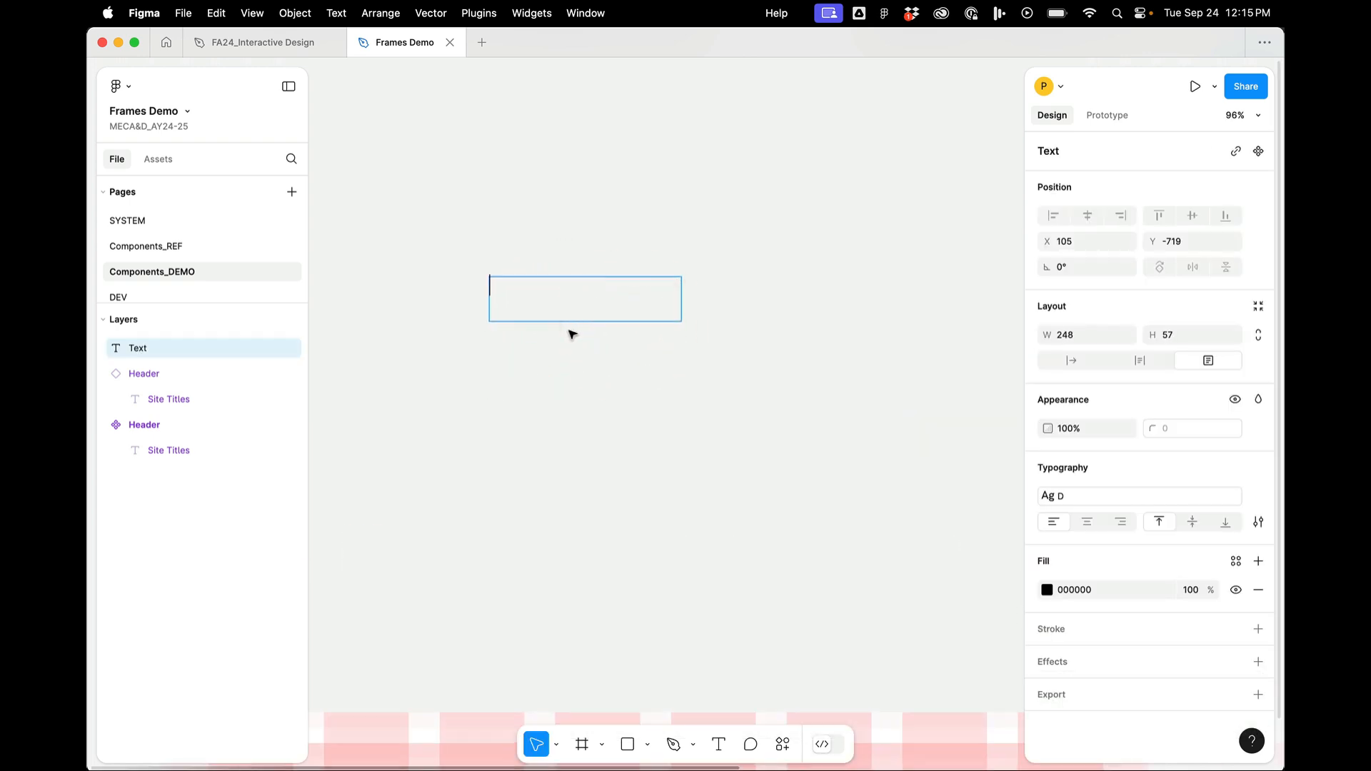
key("shift")
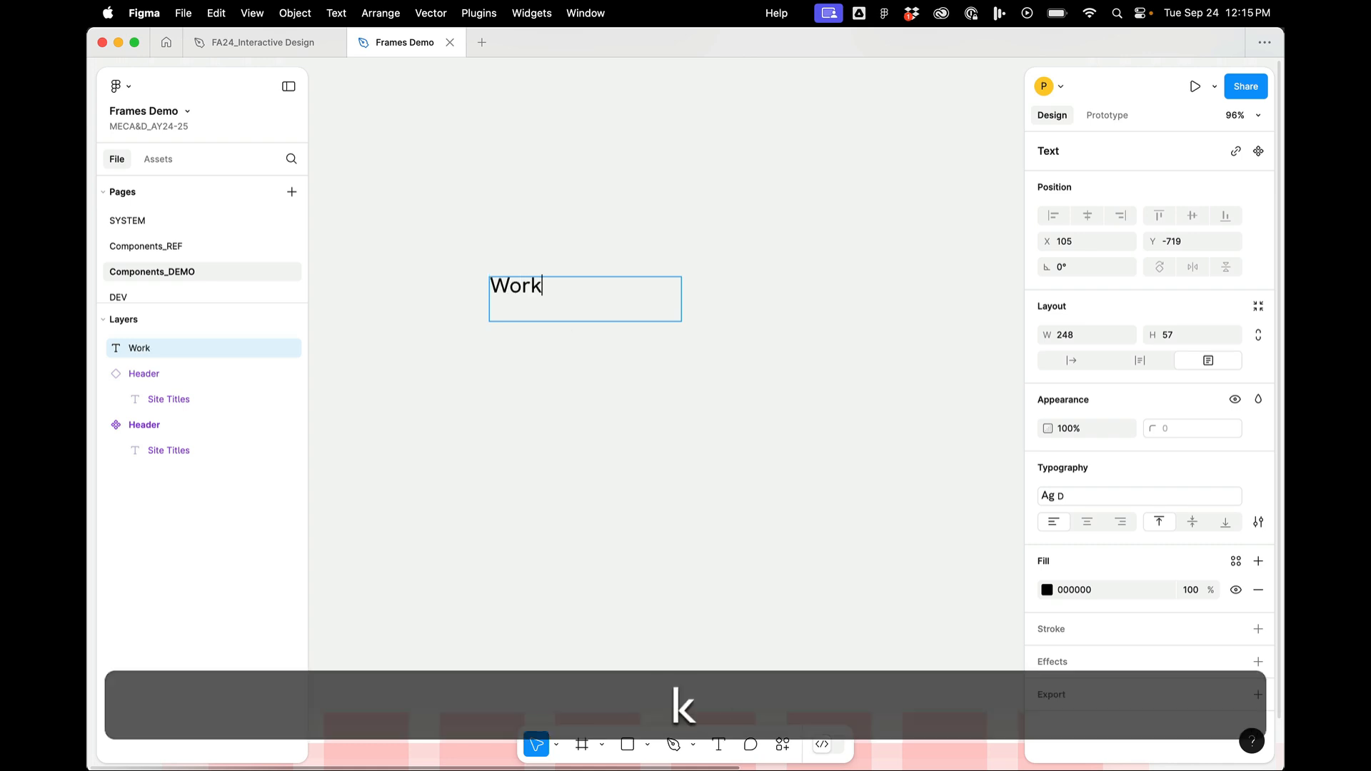
left_click(536, 166)
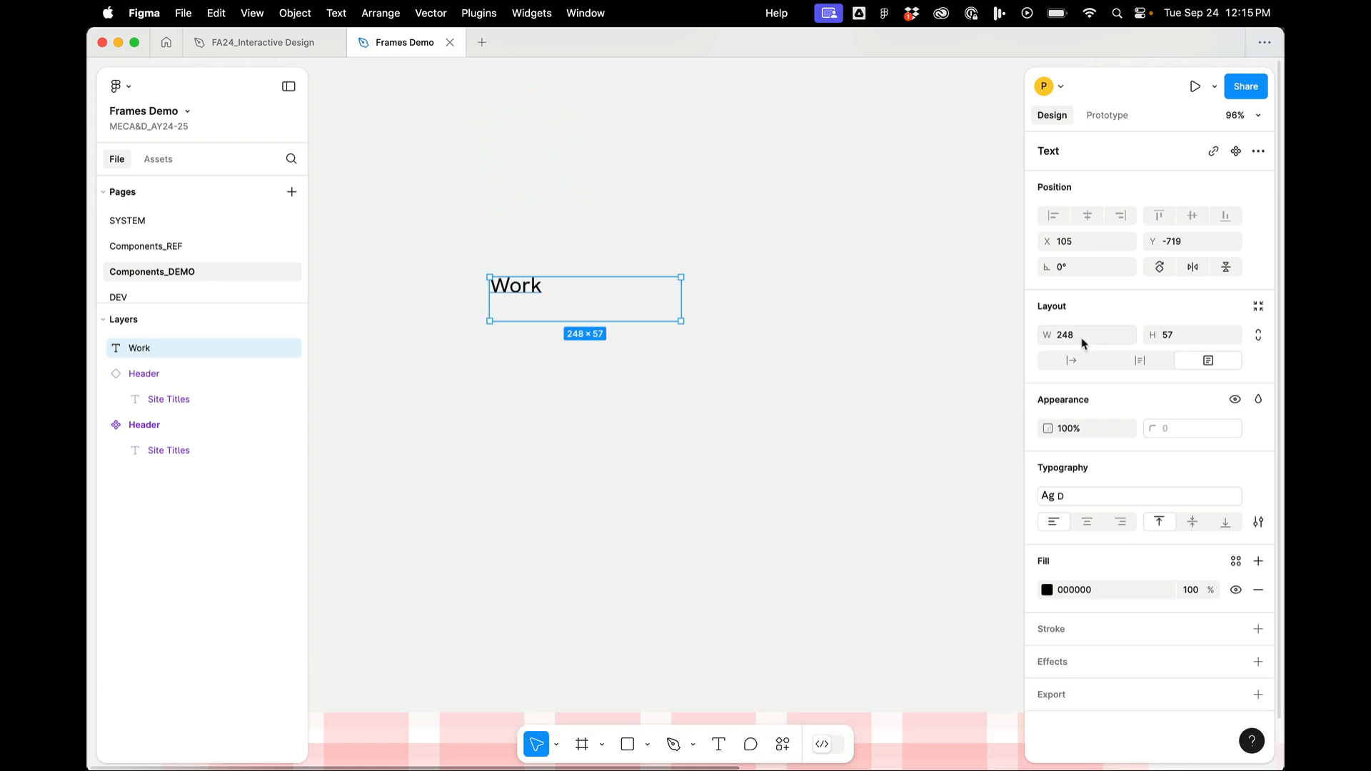
left_click(1071, 360)
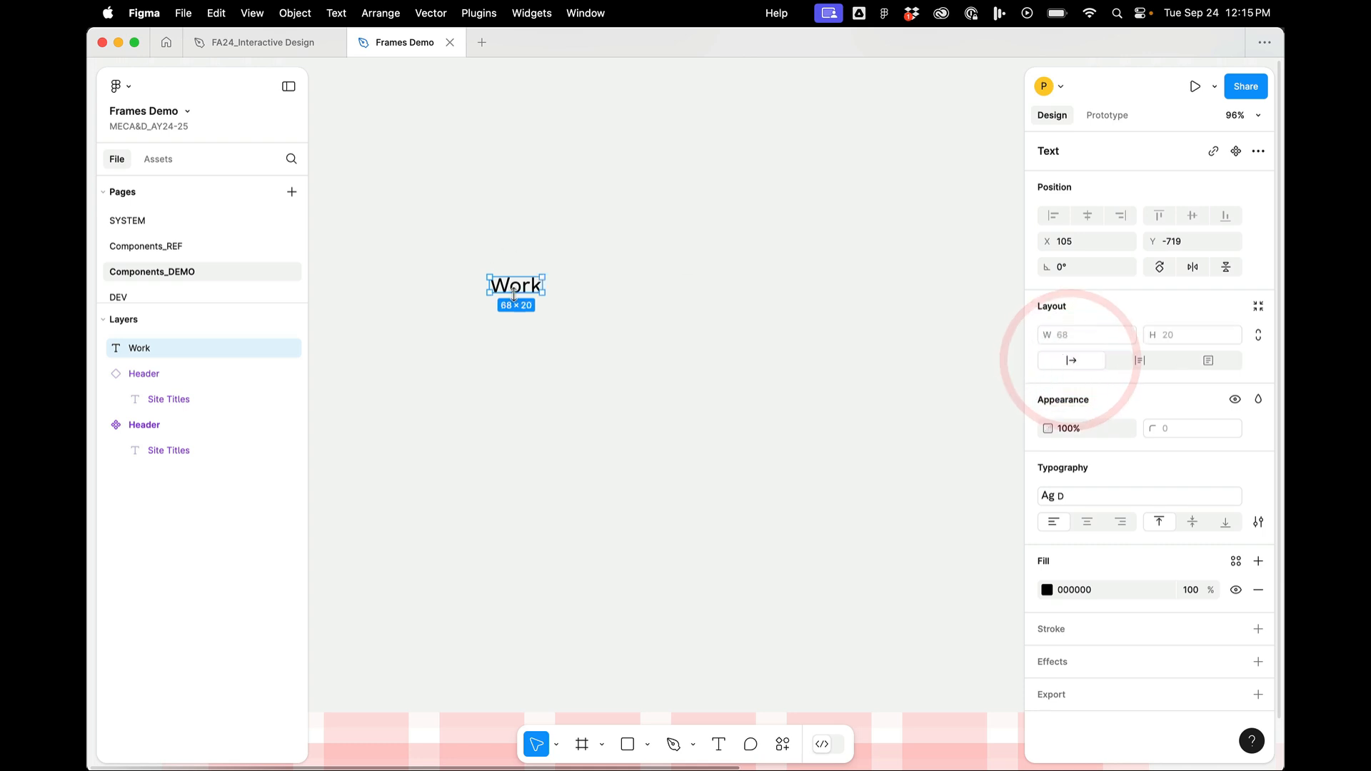
- Duplicate the Work text twice in the same row and change the copies to About at X 252 and Contact at X 395
left_click_drag(516, 286, 635, 289)
double_click(629, 286)
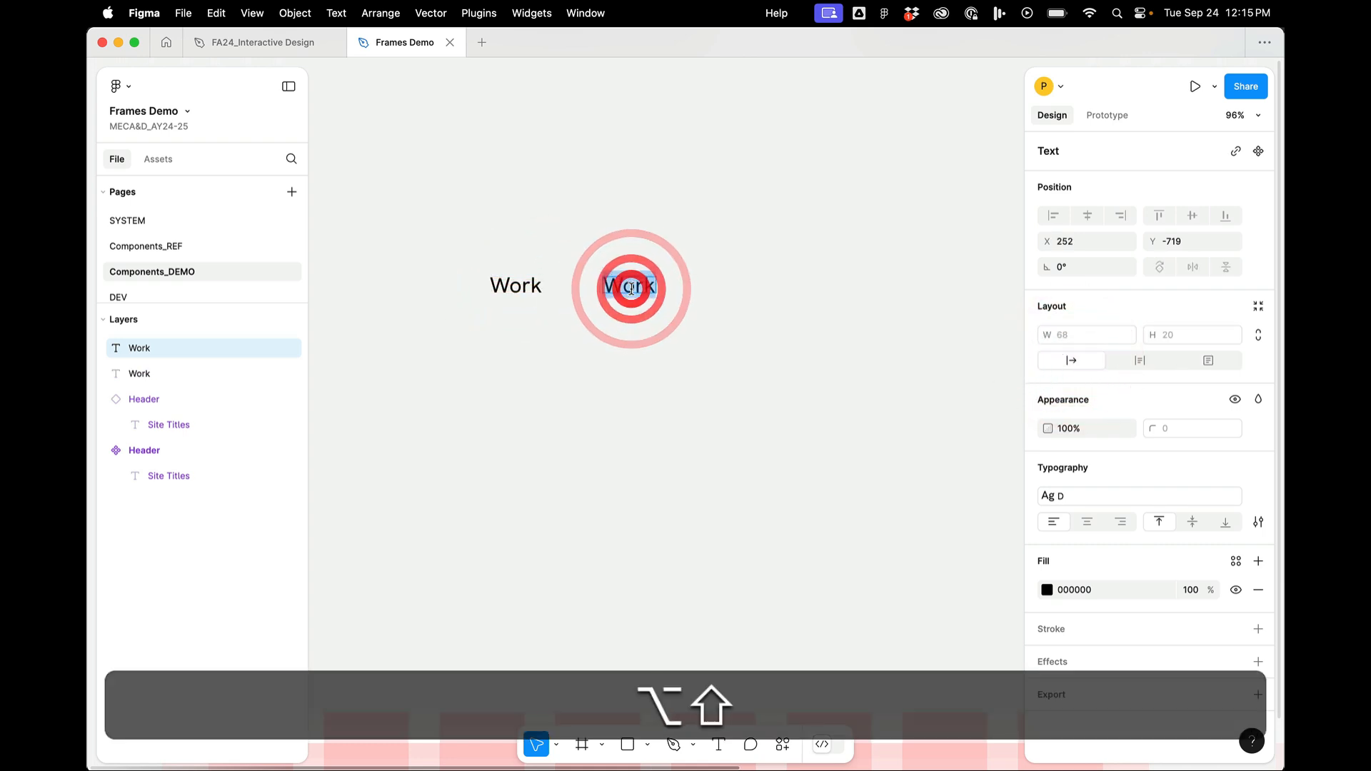
type("About")
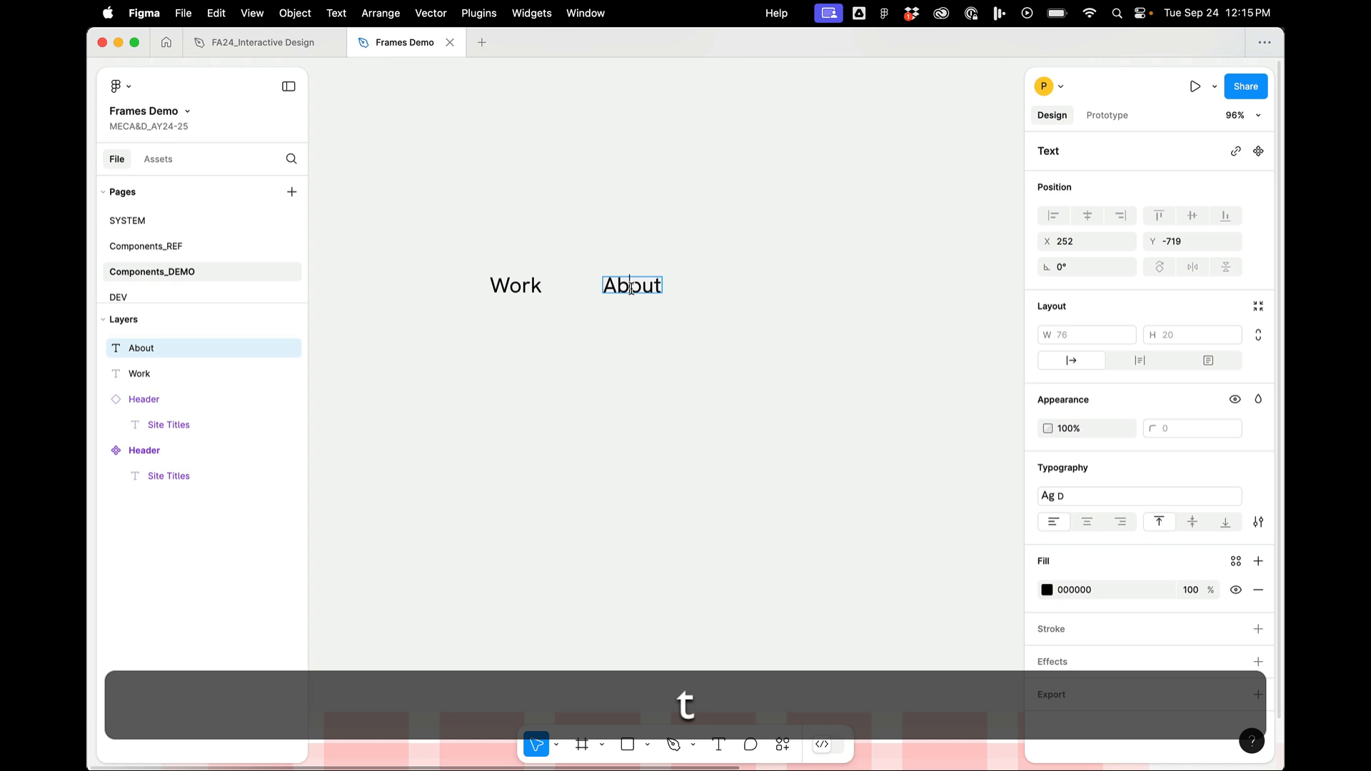
left_click_drag(632, 287, 696, 284)
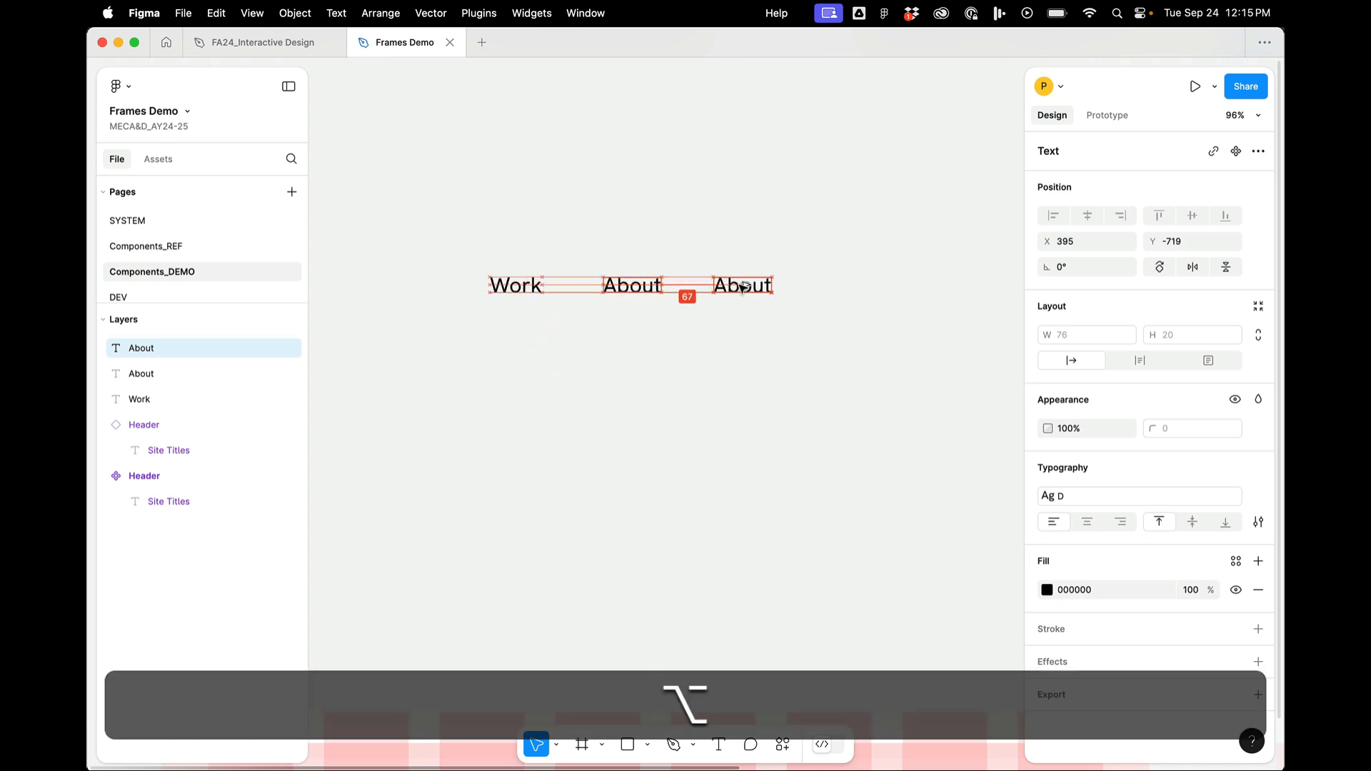
double_click(742, 287)
type("Contact")
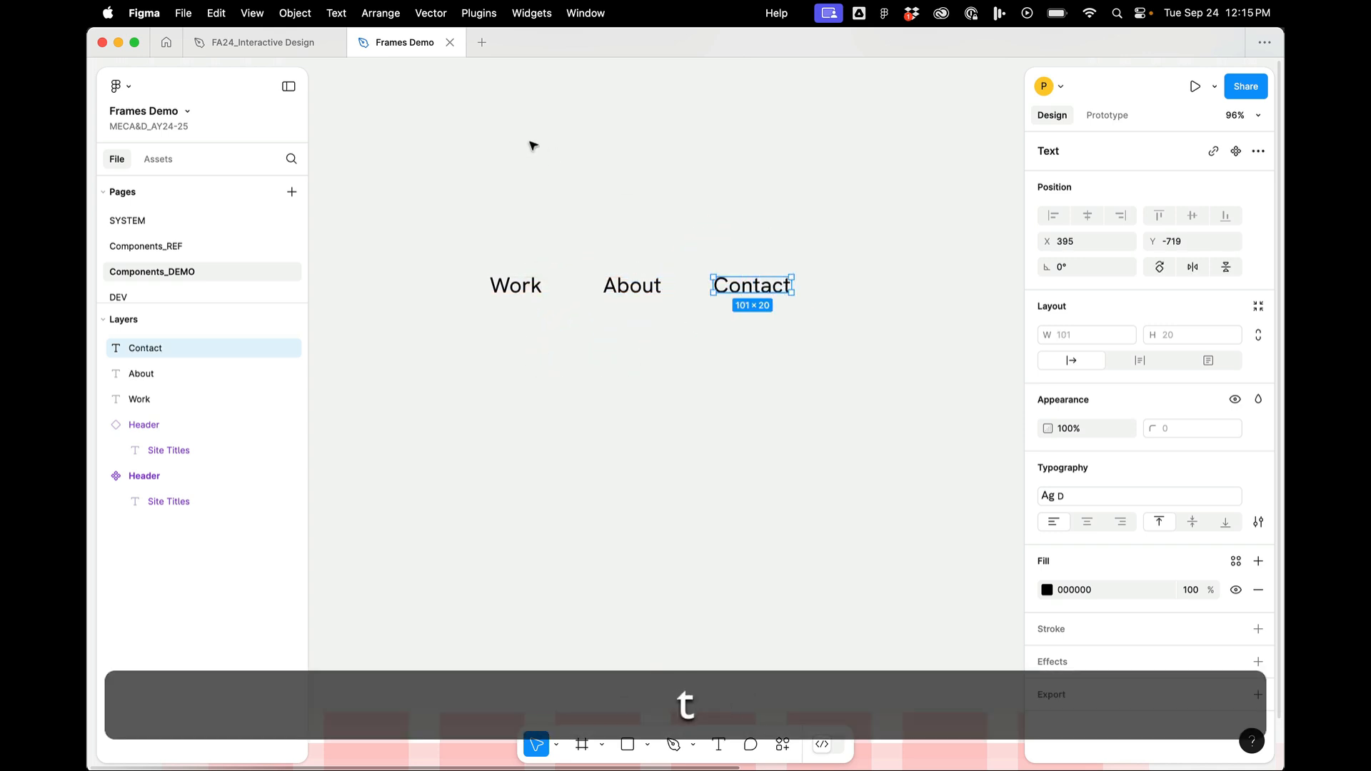
- Apply text style G (16/20) to the Work, About and Contact texts together
left_click_drag(532, 146, 976, 438)
left_click(1104, 498)
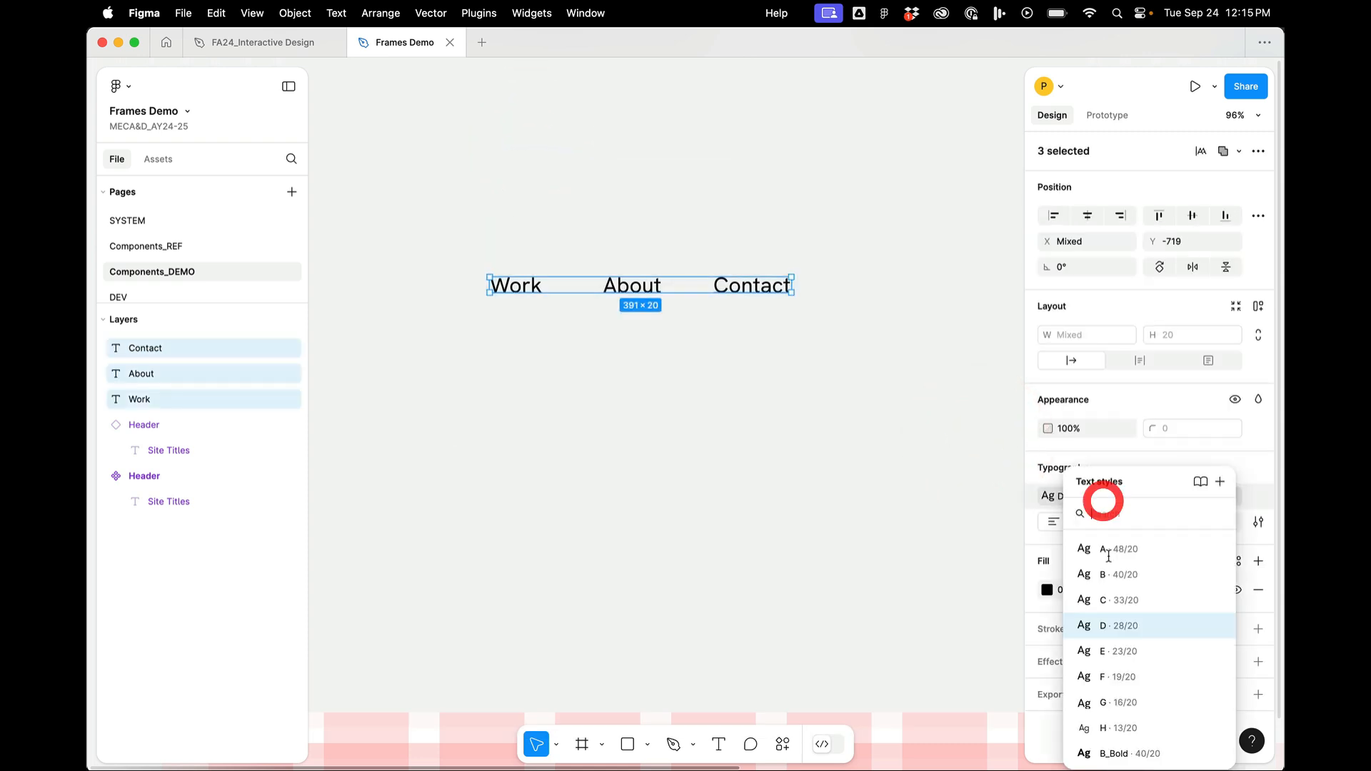
left_click(1112, 703)
- Tidy up the Work, About and Contact texts and set the horizontal spacing between them to 40
scroll(735, 544, "down", 3)
scroll(734, 544, "down", 2)
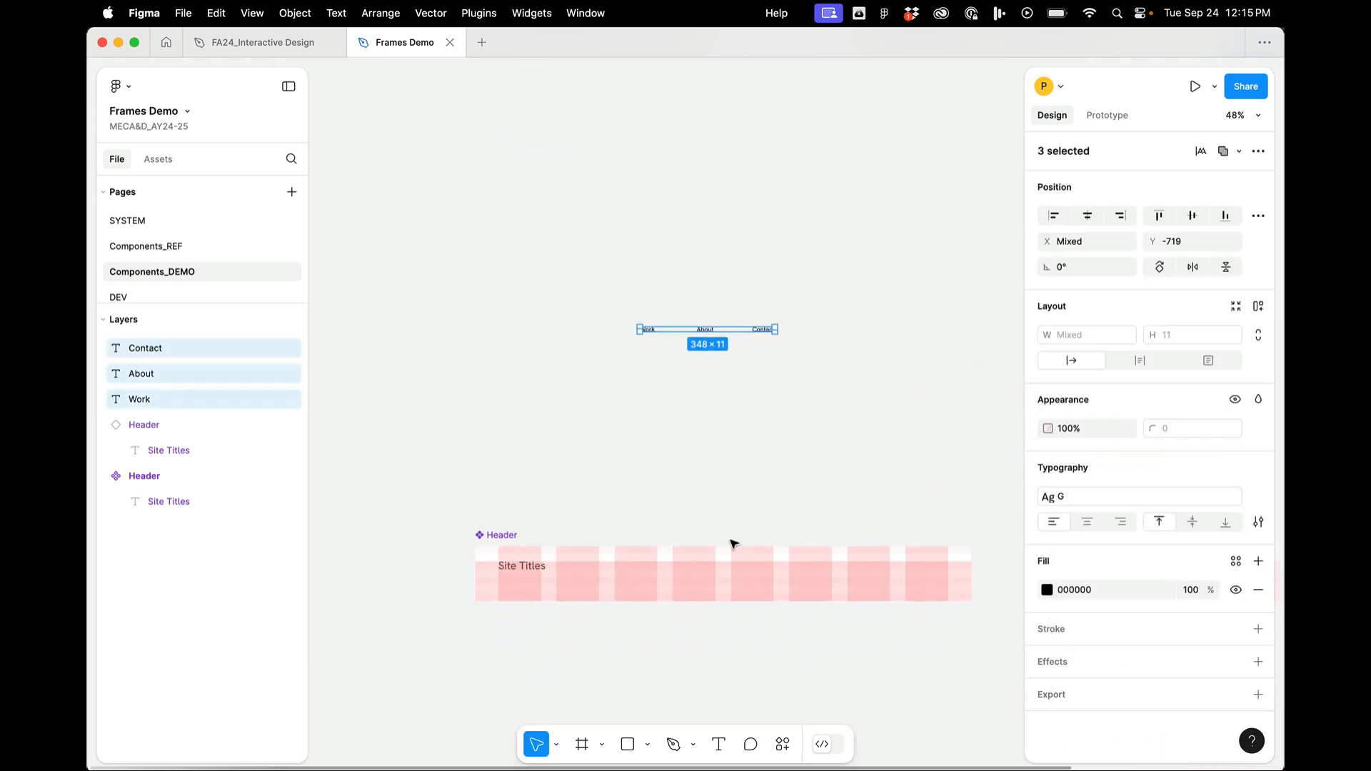
scroll(805, 327, "up", 6)
left_click(950, 336)
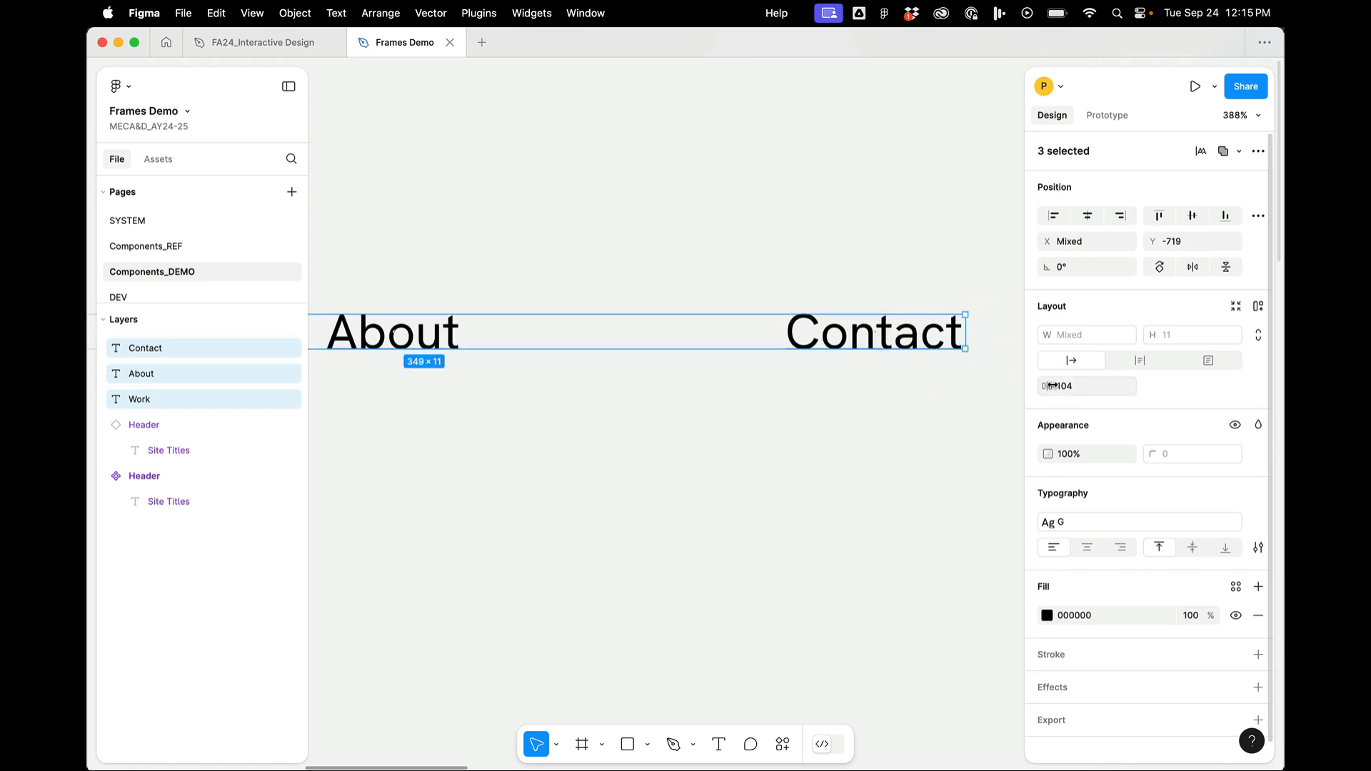
left_click_drag(1052, 386, 895, 389)
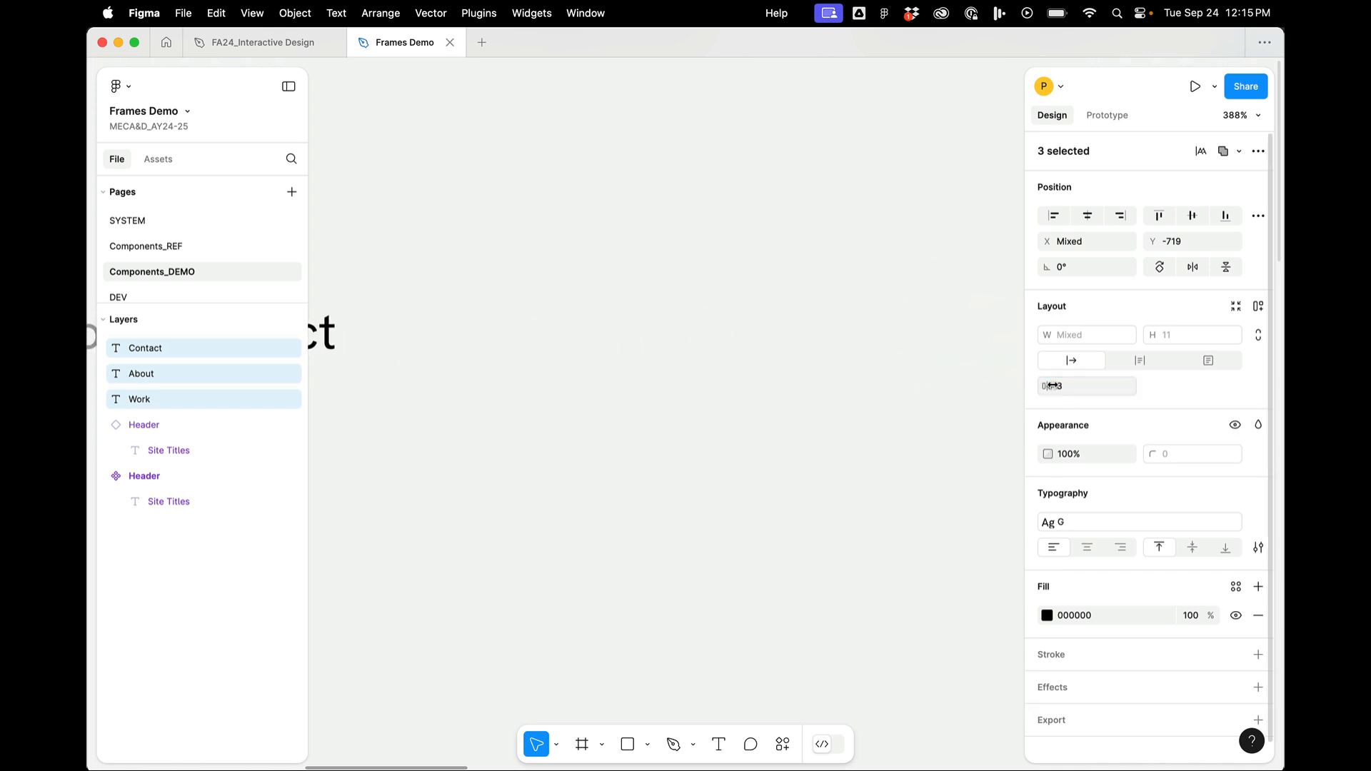
scroll(719, 358, "left", 8)
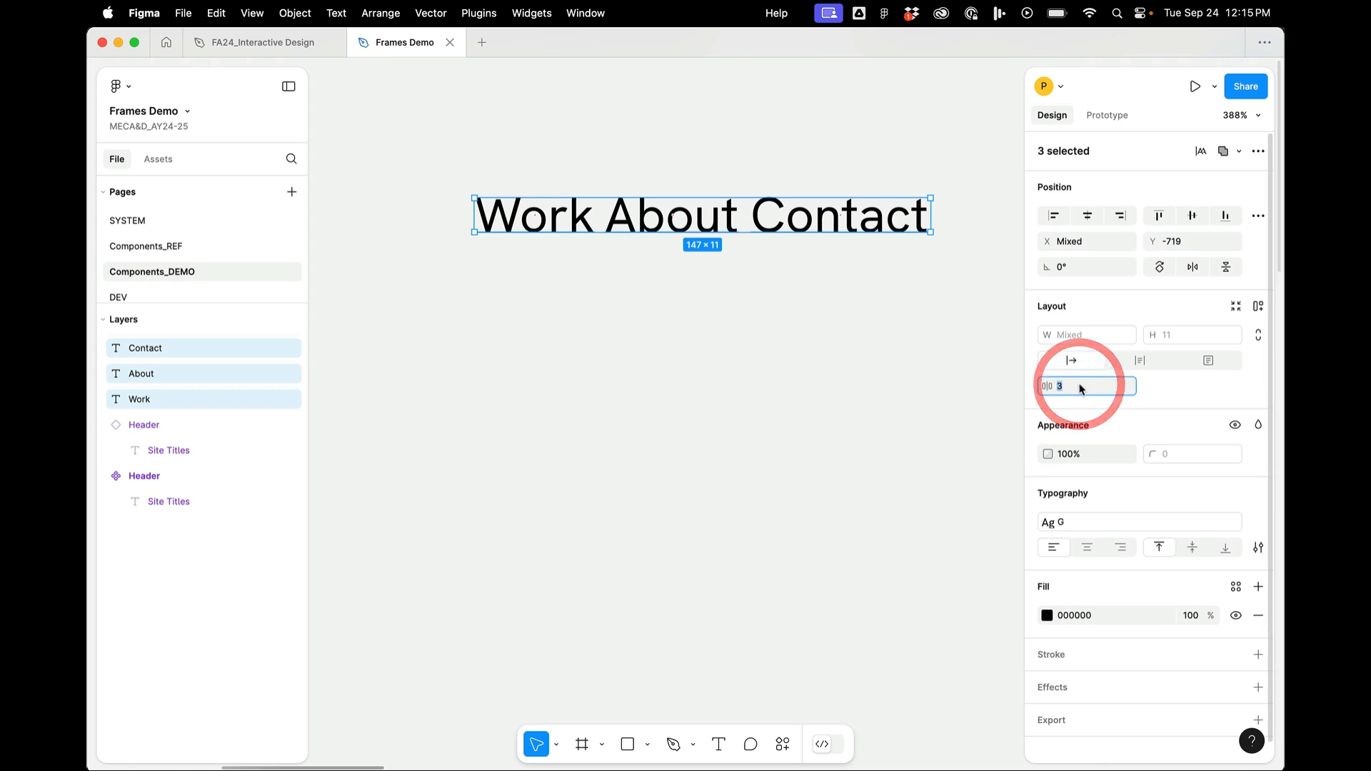
type("40")
key("Return")
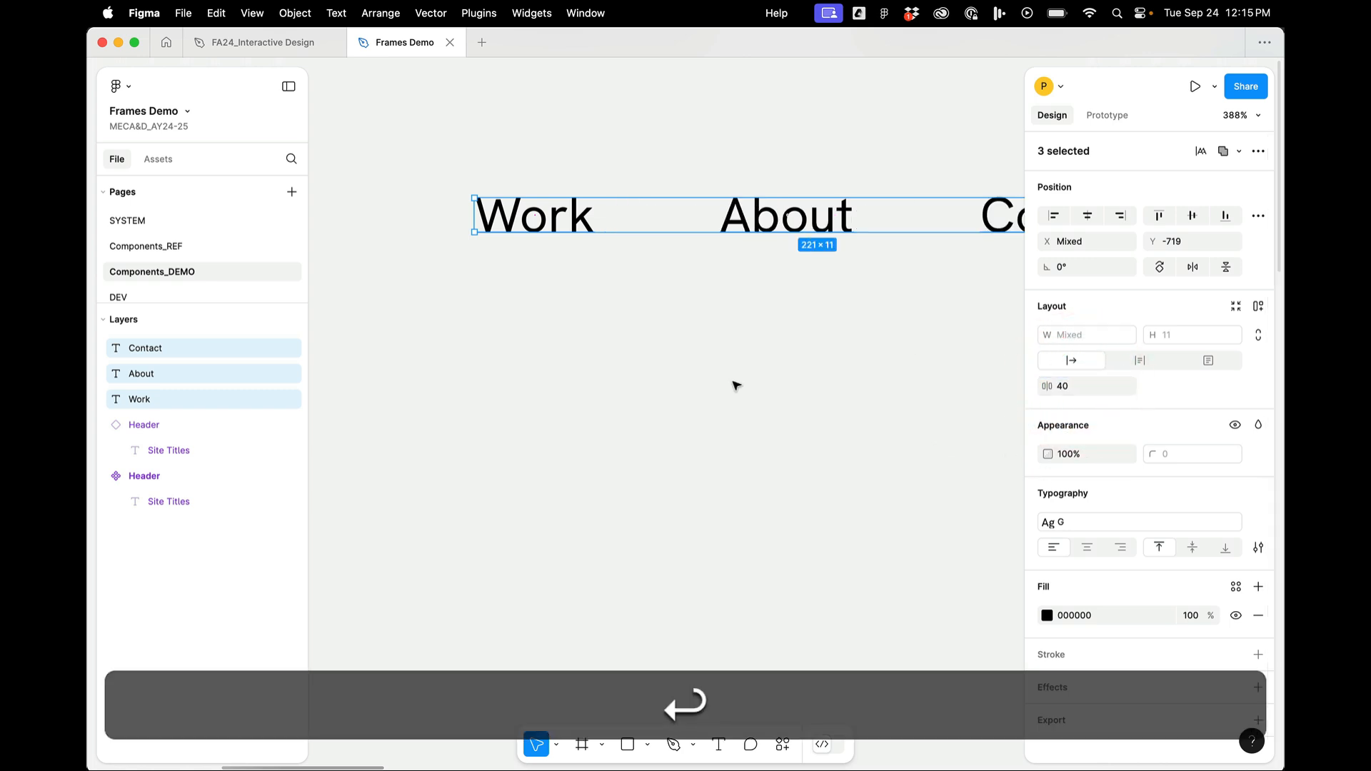
- Create one component from the Work, About and Contact texts and name it Nav
scroll(736, 386, "down", 5)
scroll(736, 385, "right", 2)
right_click(719, 159)
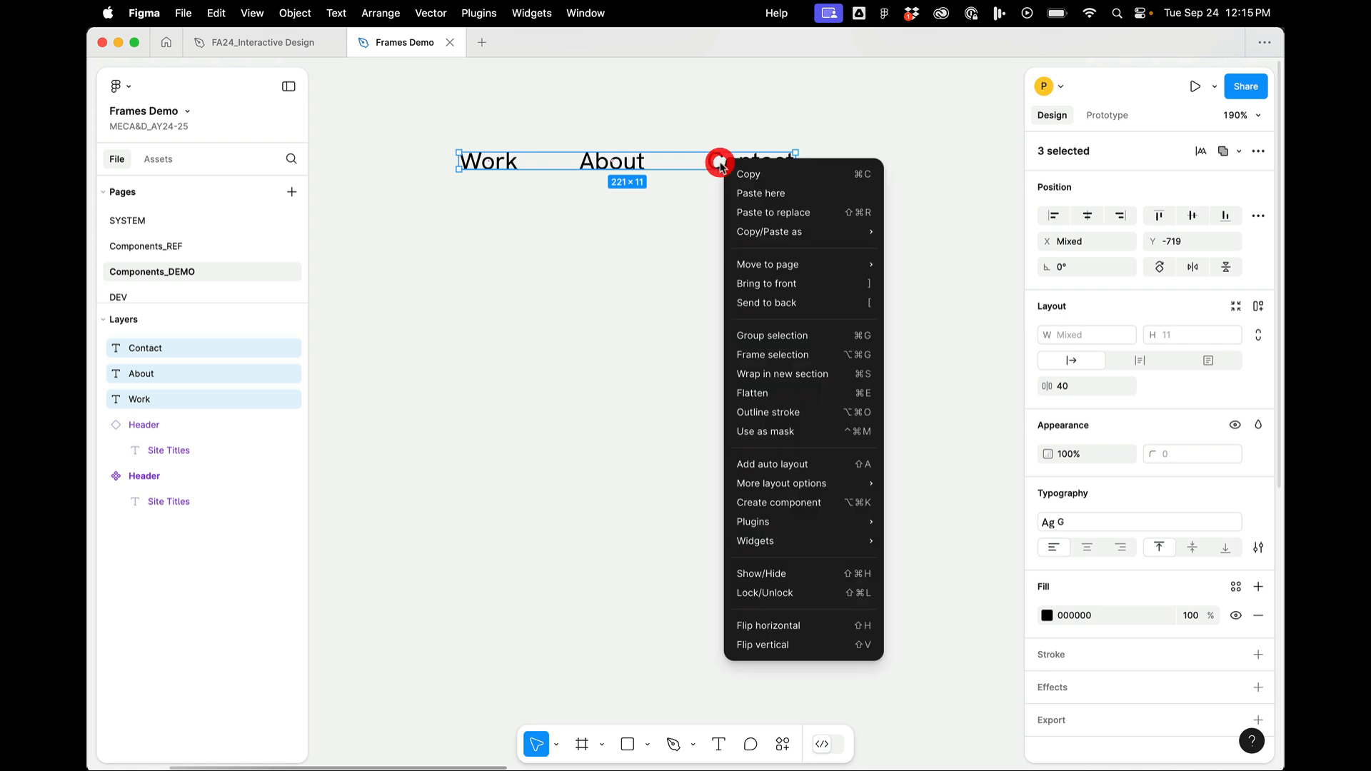
left_click(765, 503)
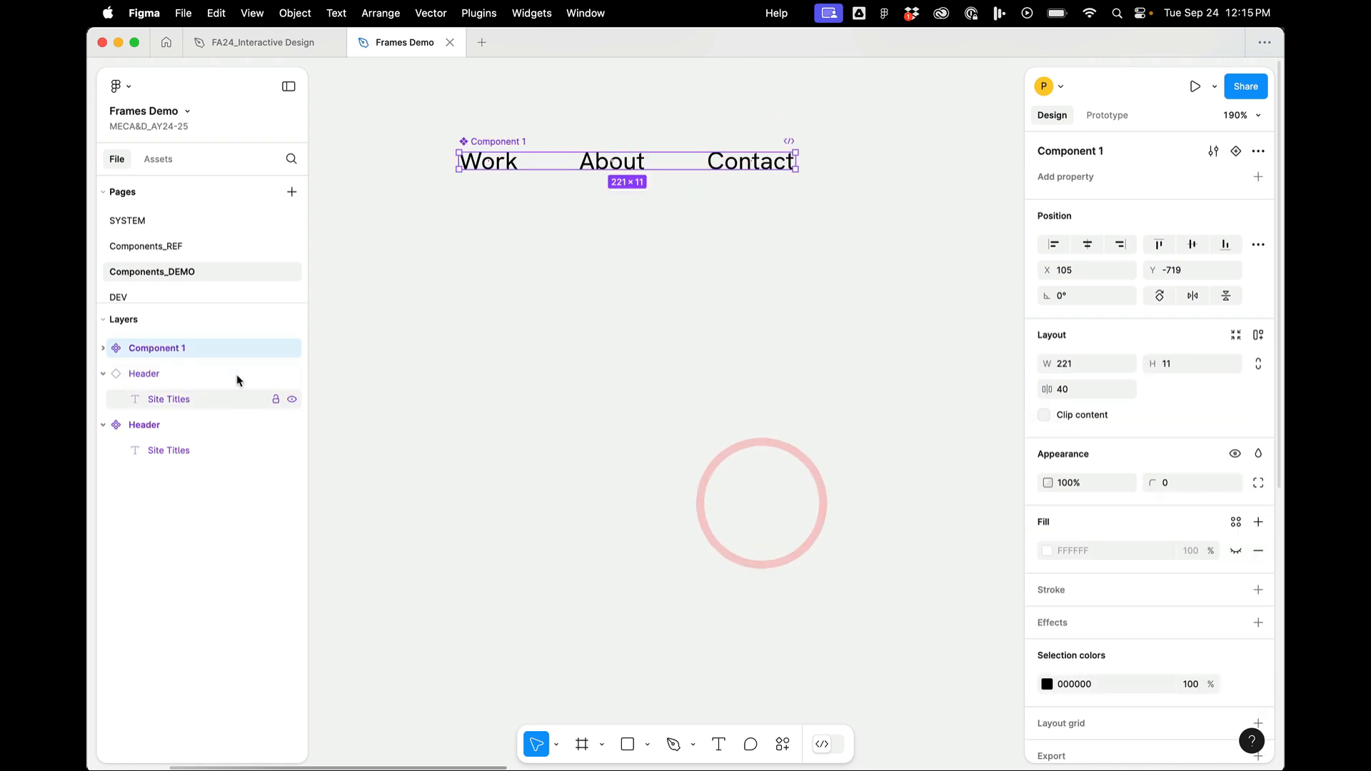
scroll(686, 244, "down", 5)
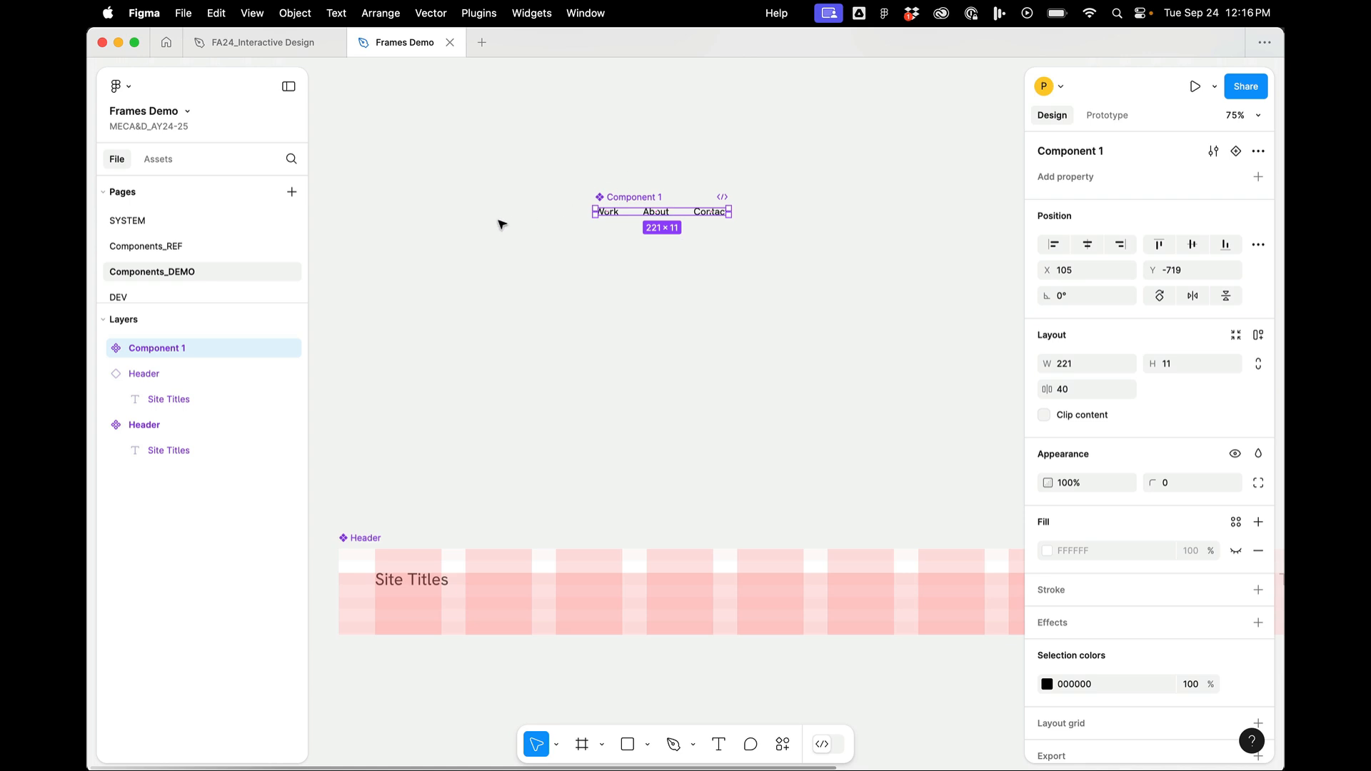
double_click(157, 351)
type("Nav")
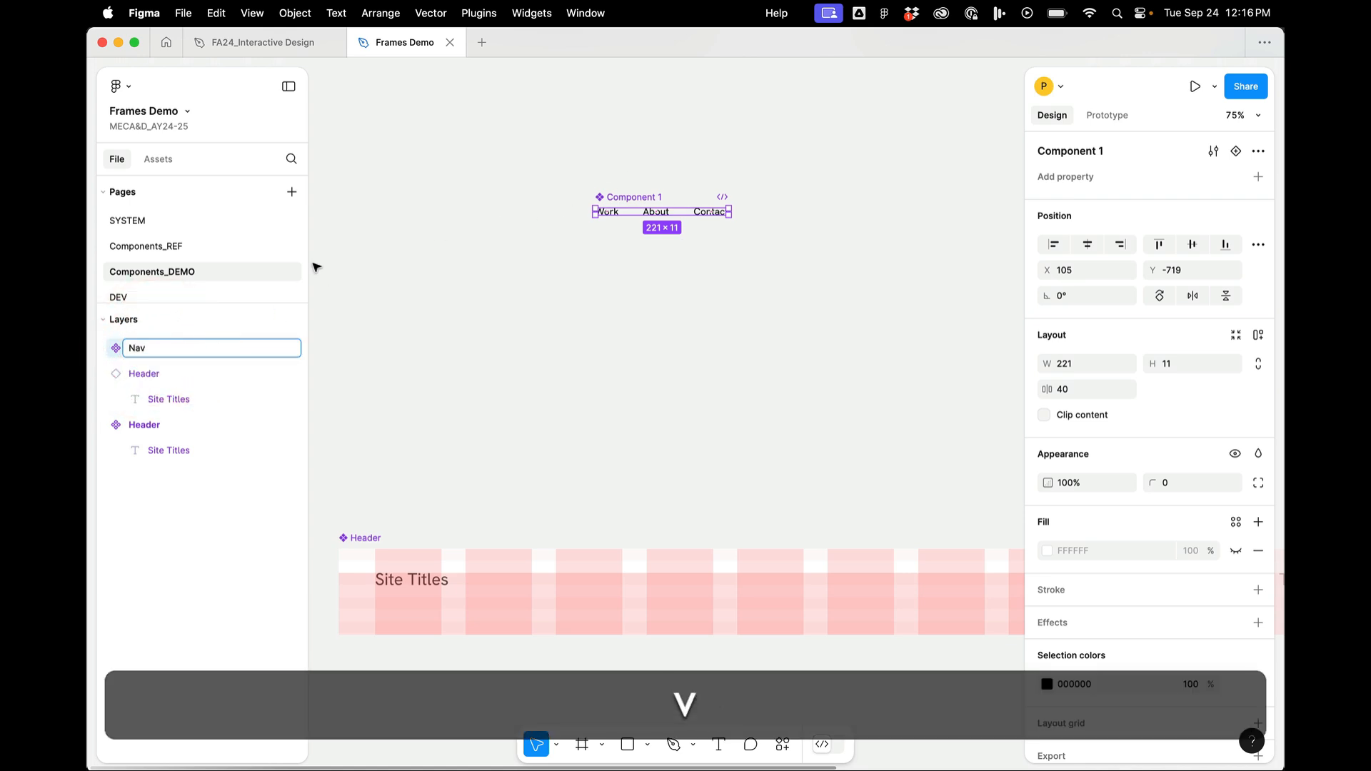
left_click(316, 267)
- Move the Nav main component to X -320, Y -287 above the Header and place a Nav instance inside the Header at X 999, Y 40
left_click(606, 202)
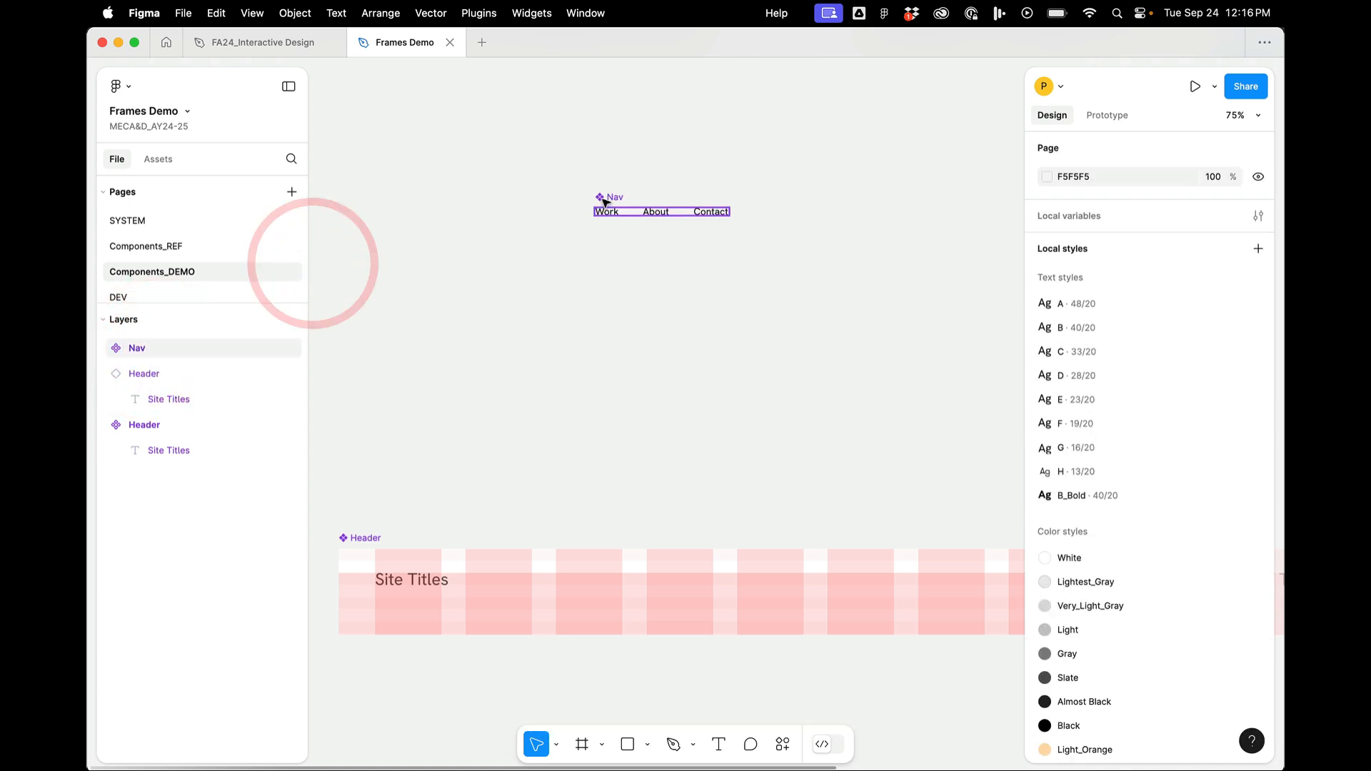
left_click_drag(605, 201, 906, 580)
scroll(904, 579, "right", 3)
scroll(905, 579, "down", 1)
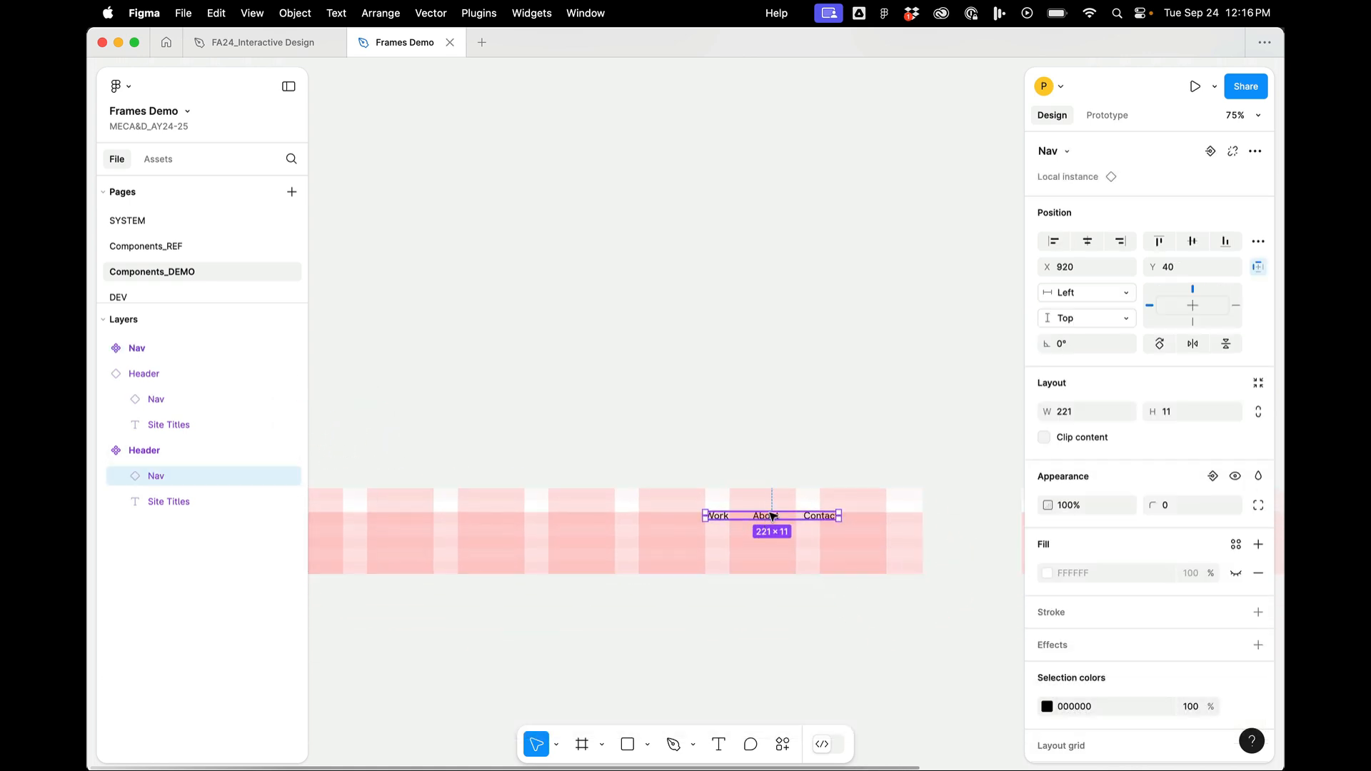
left_click_drag(785, 517, 820, 514)
scroll(820, 515, "down", 3)
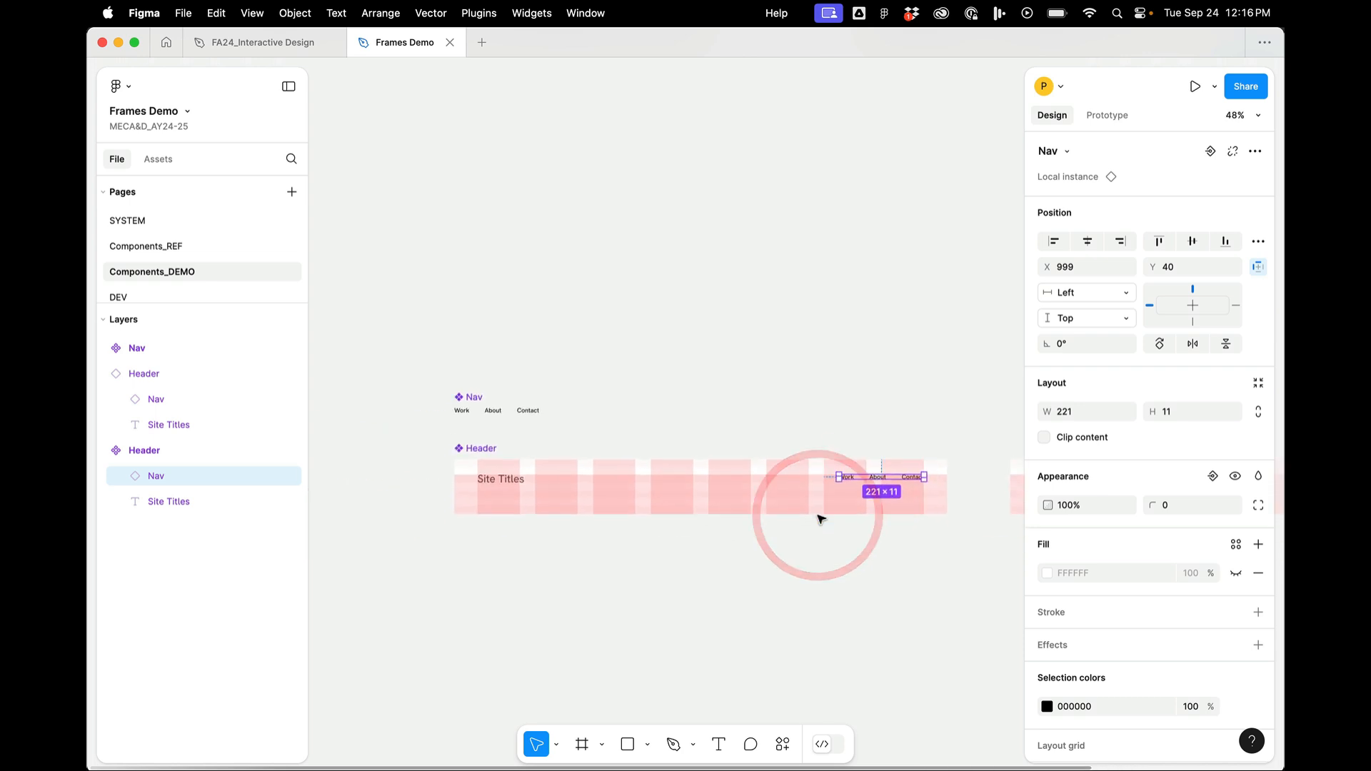
left_click(711, 377)
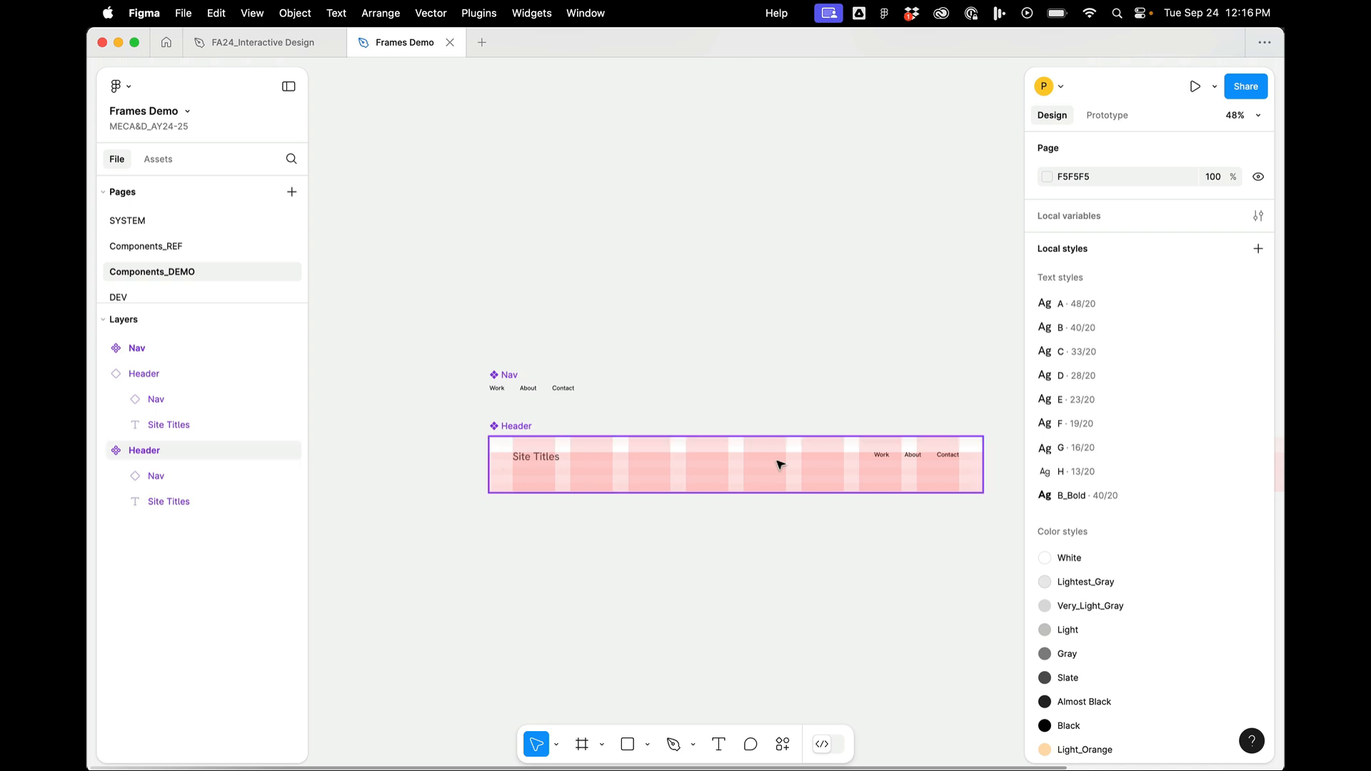
- Set the horizontal spacing between the items of the Nav main component to 20
left_click(569, 389)
scroll(564, 386, "up", 2)
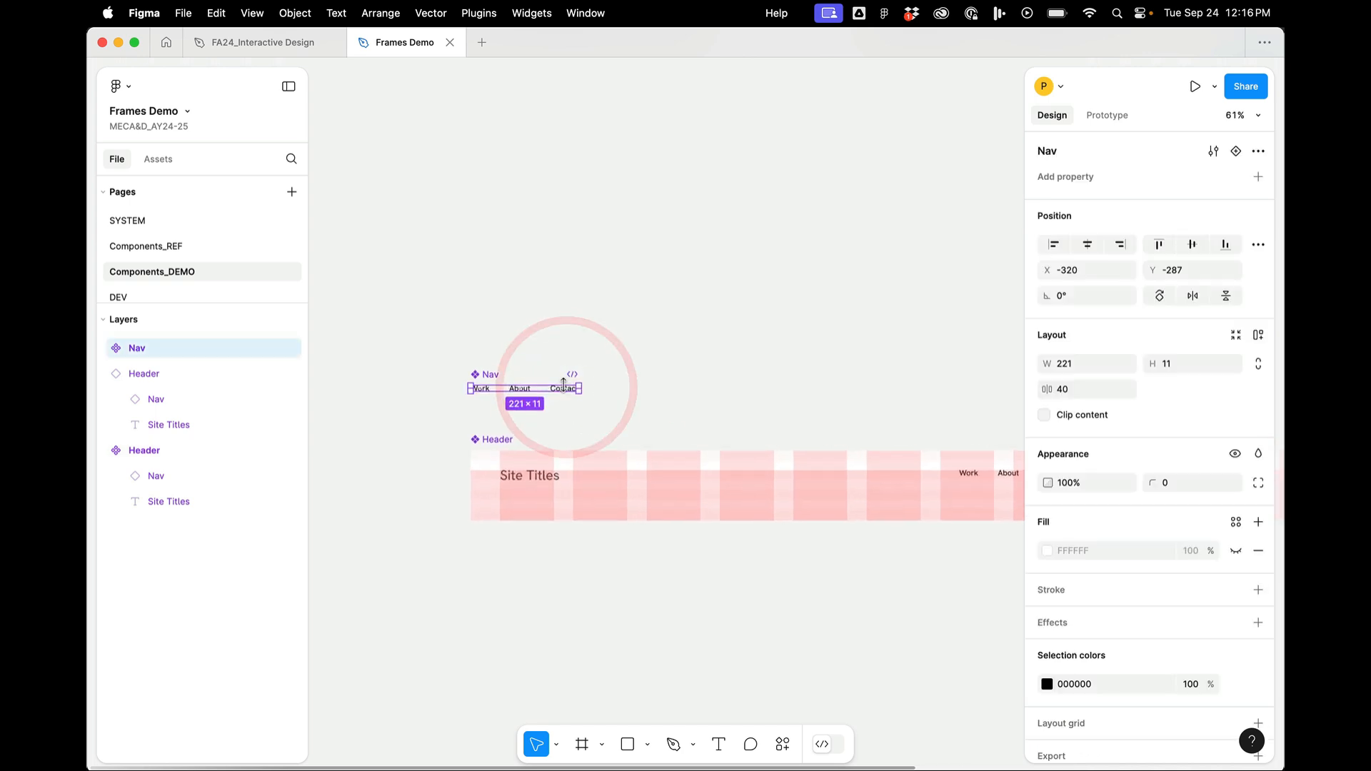
left_click(1071, 388)
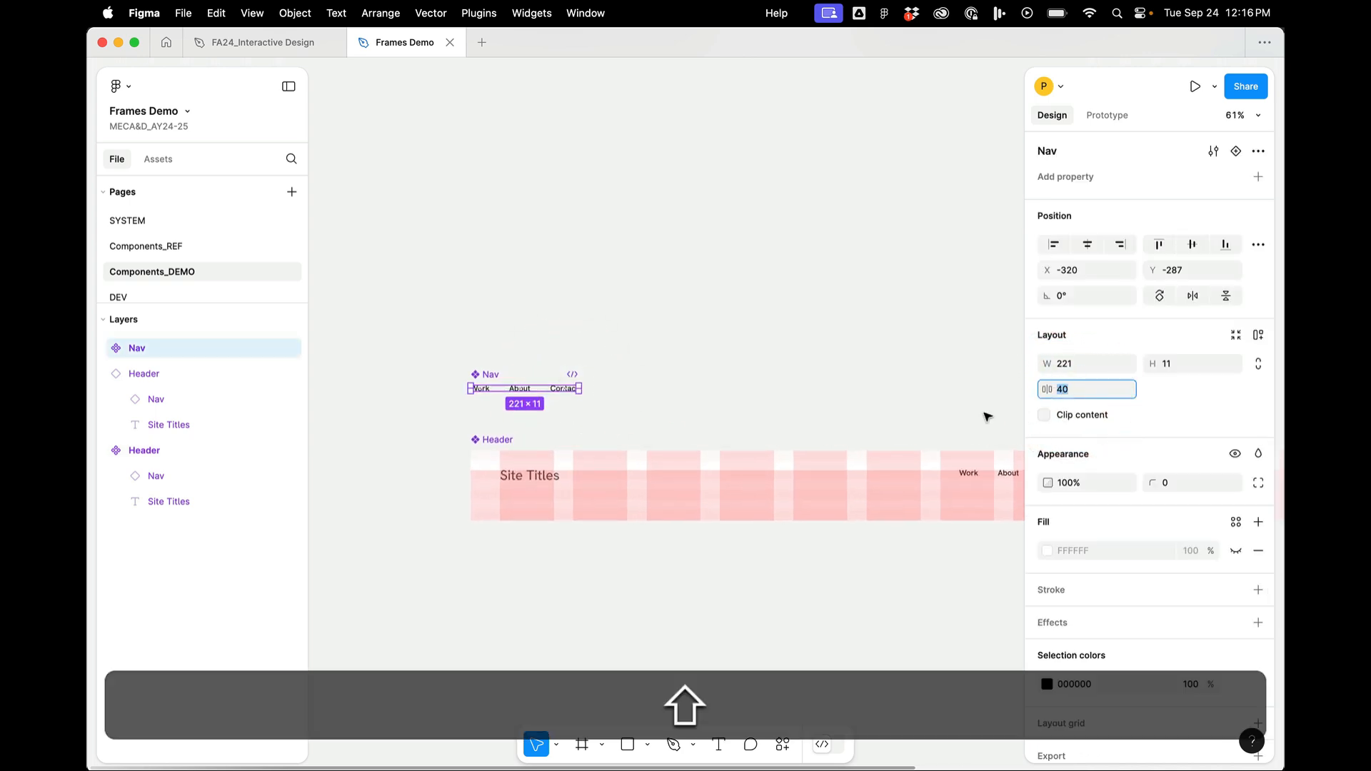
key("shift+Down")
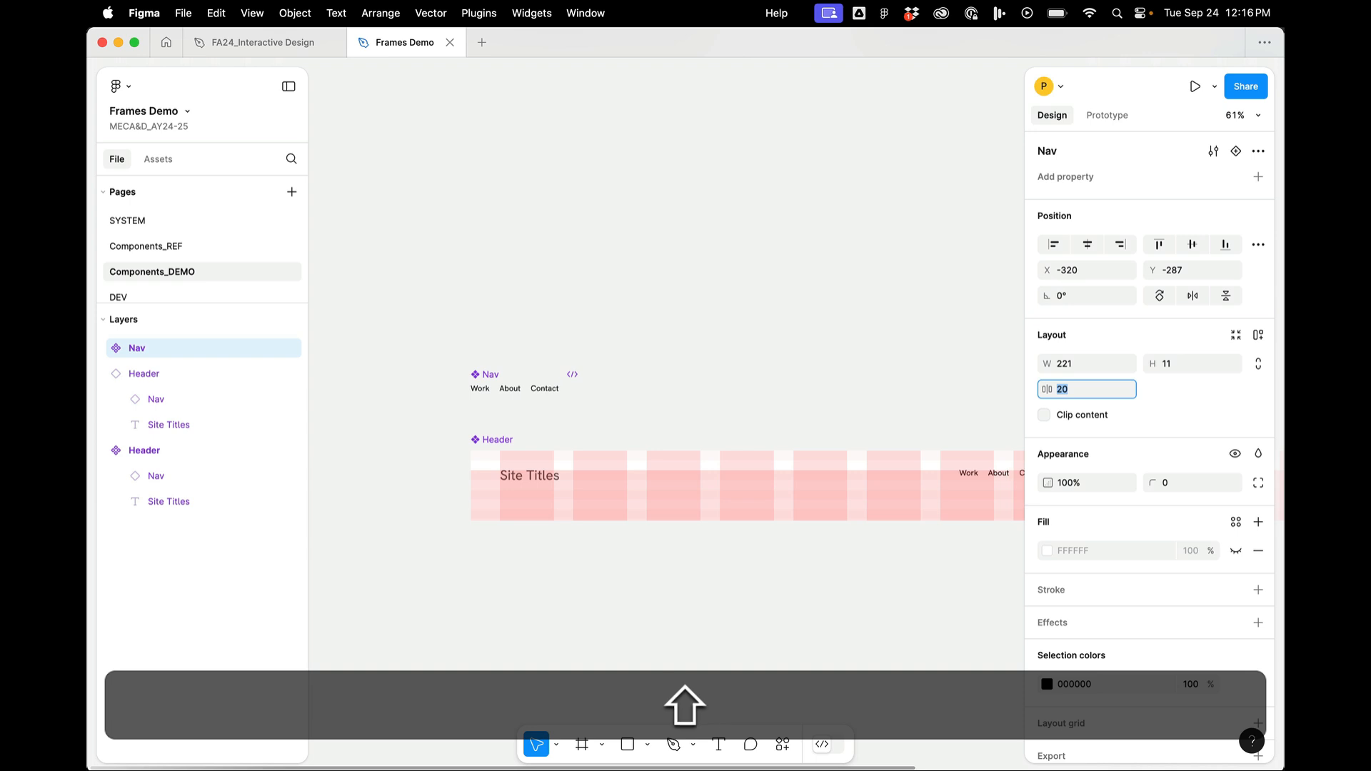
- Move the Nav instance inside the Header main component left so it starts on a grid column
key("Escape")
left_click(968, 526)
left_click(982, 473)
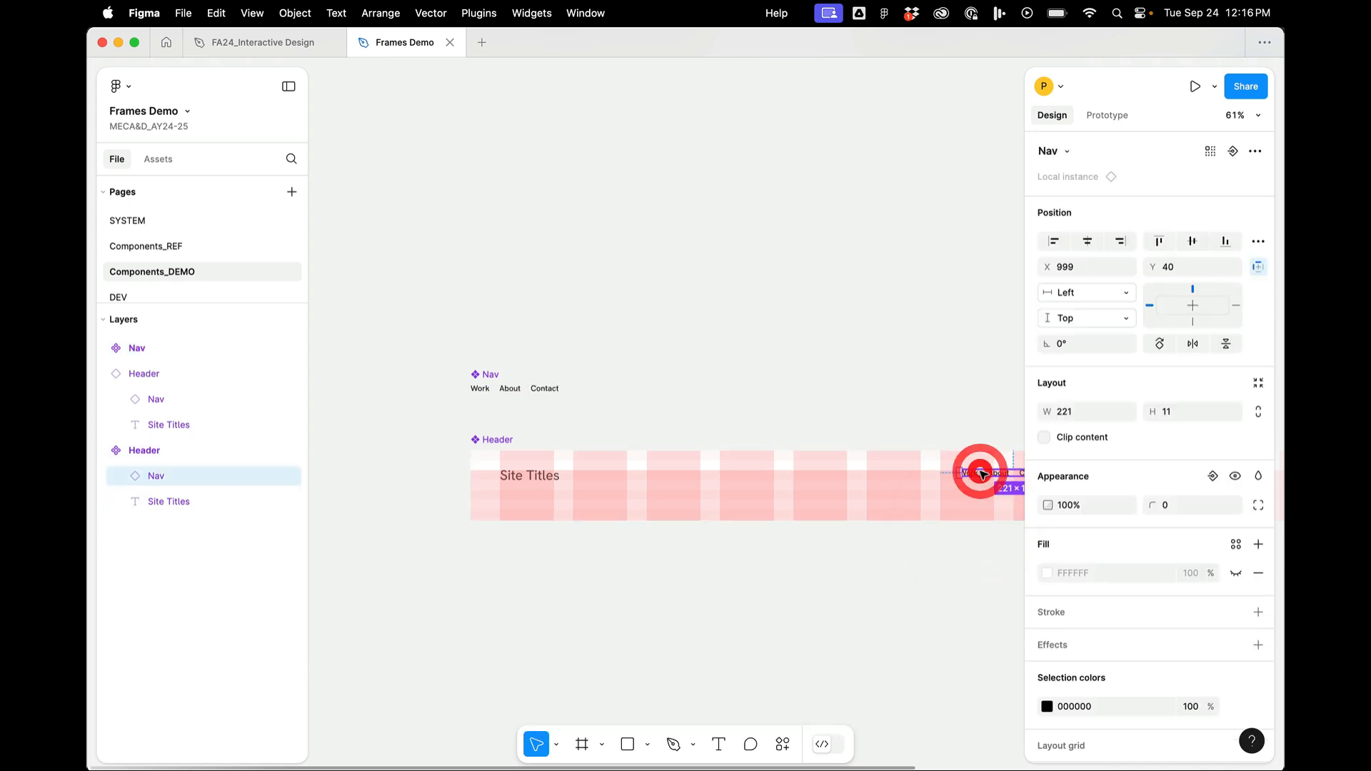
left_click_drag(983, 473, 968, 477)
left_click(872, 557)
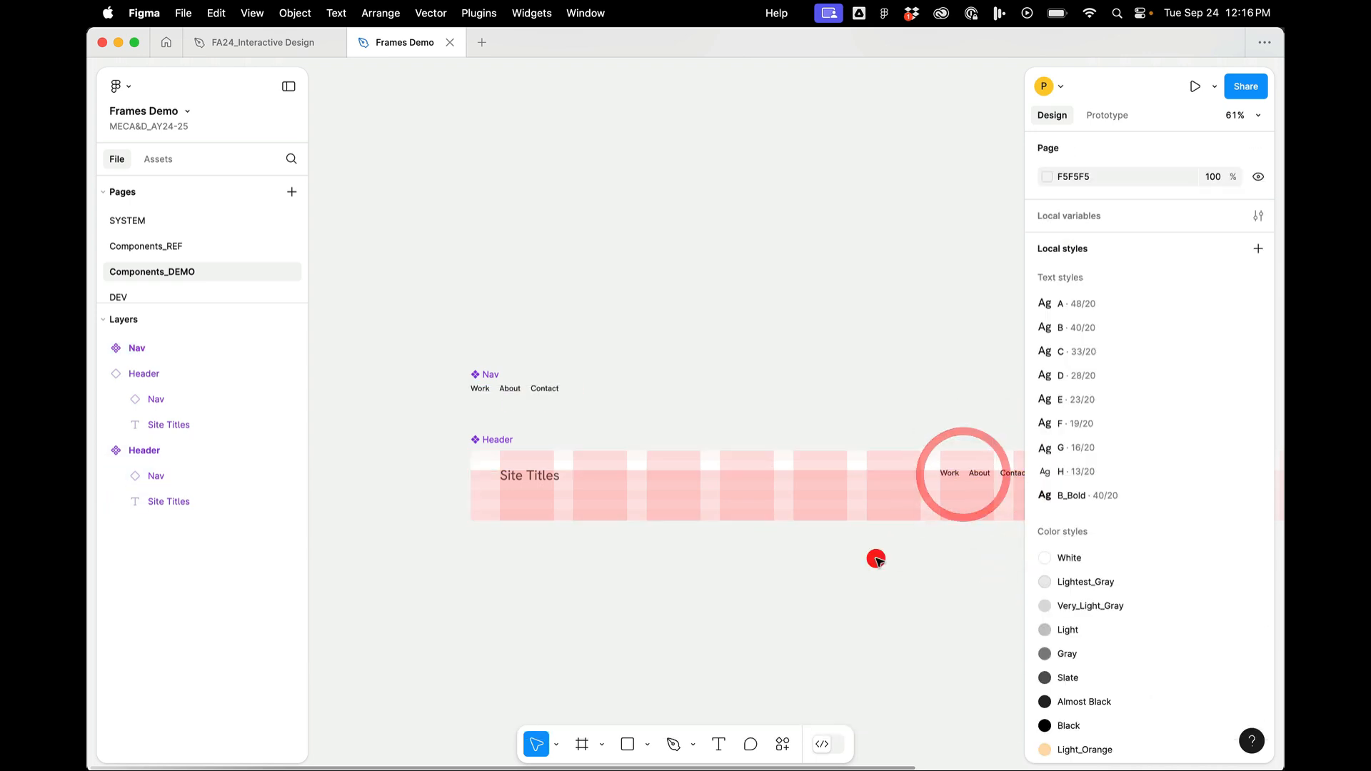
- Draw a frame about 605 high below the Header main component, with its left edge at X -320 and a width of 1280
scroll(875, 558, "down", 5)
left_click(645, 438)
key("Escape")
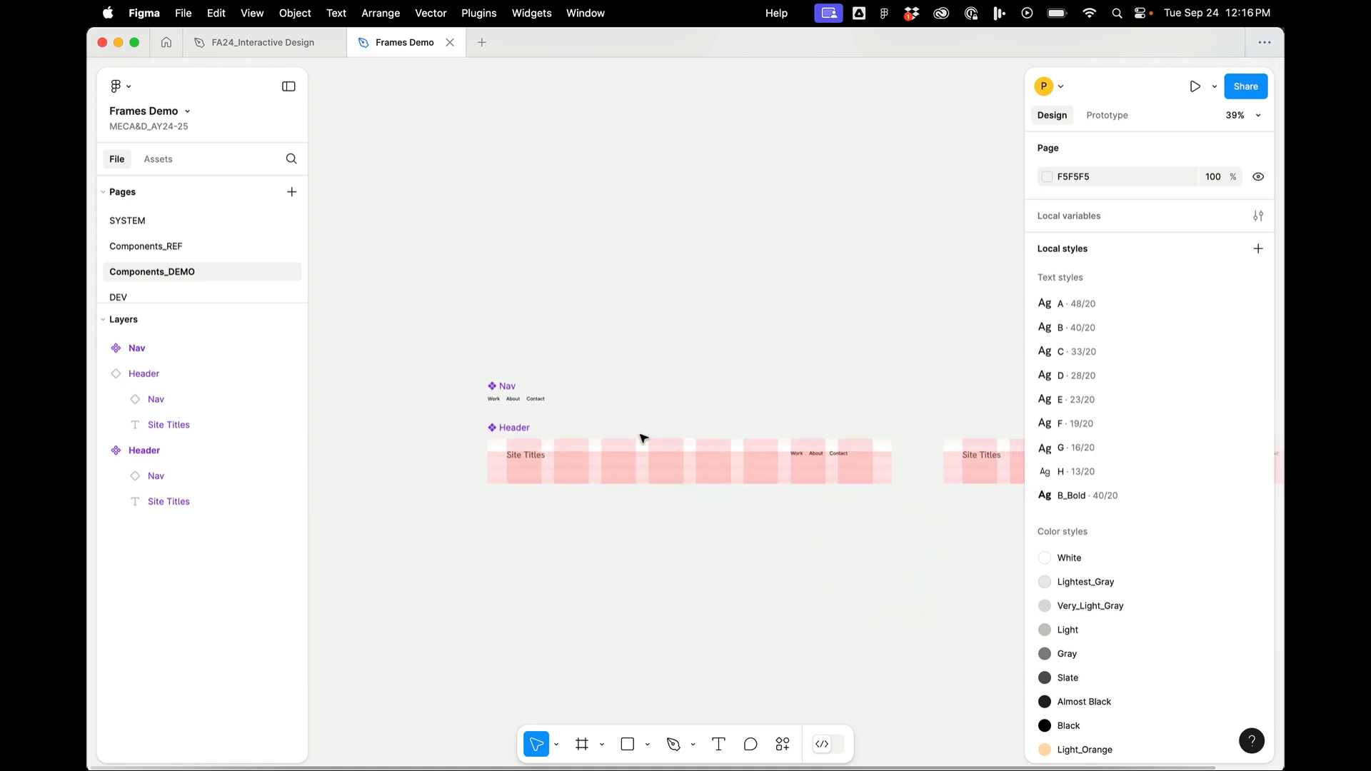
scroll(671, 337, "down", 3)
scroll(532, 480, "up", 3)
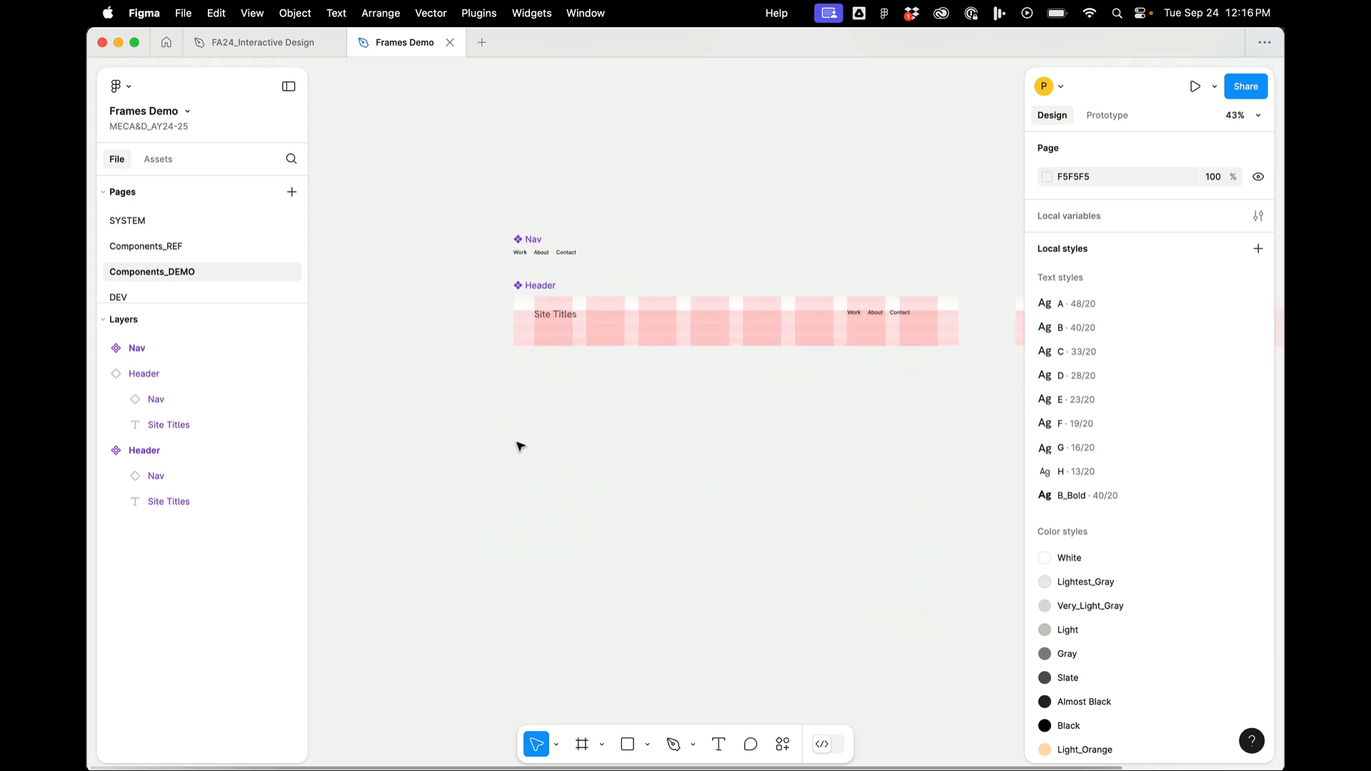
key("m")
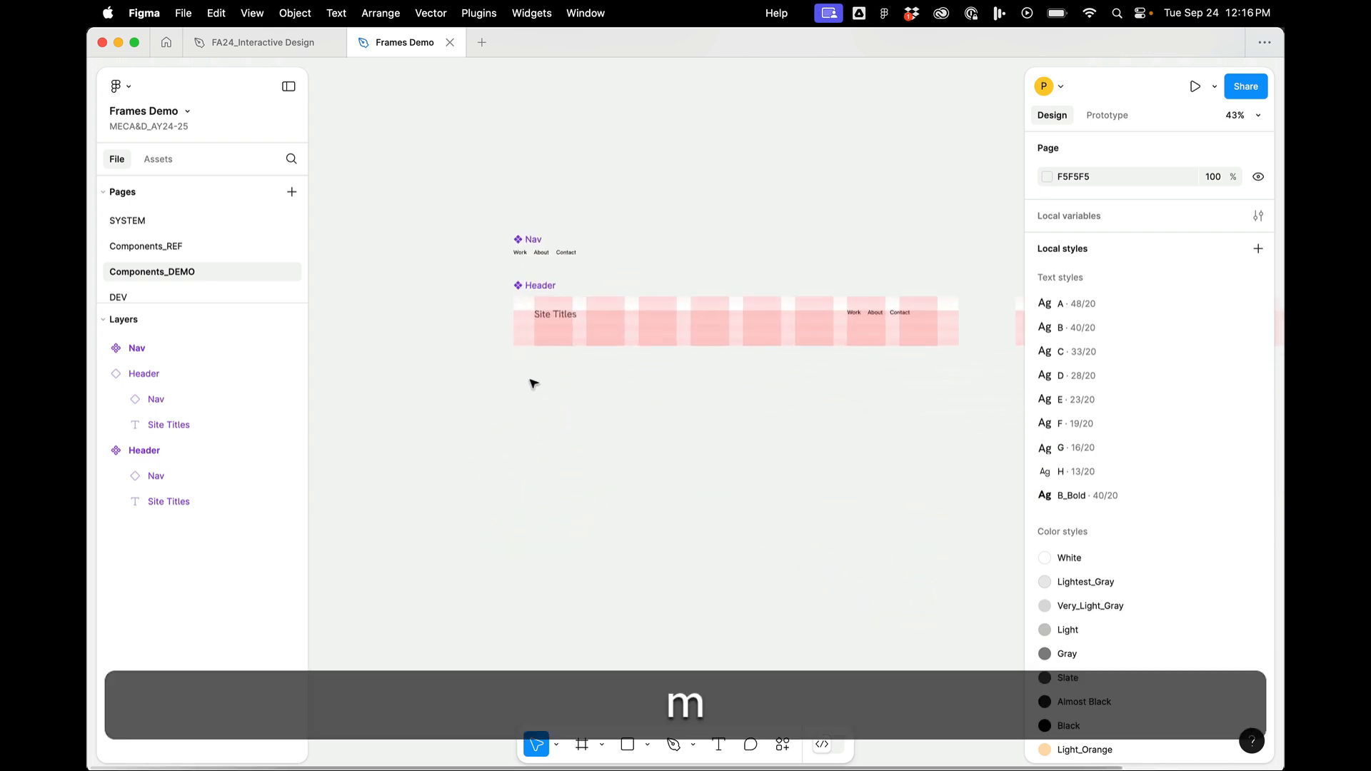
left_click(581, 744)
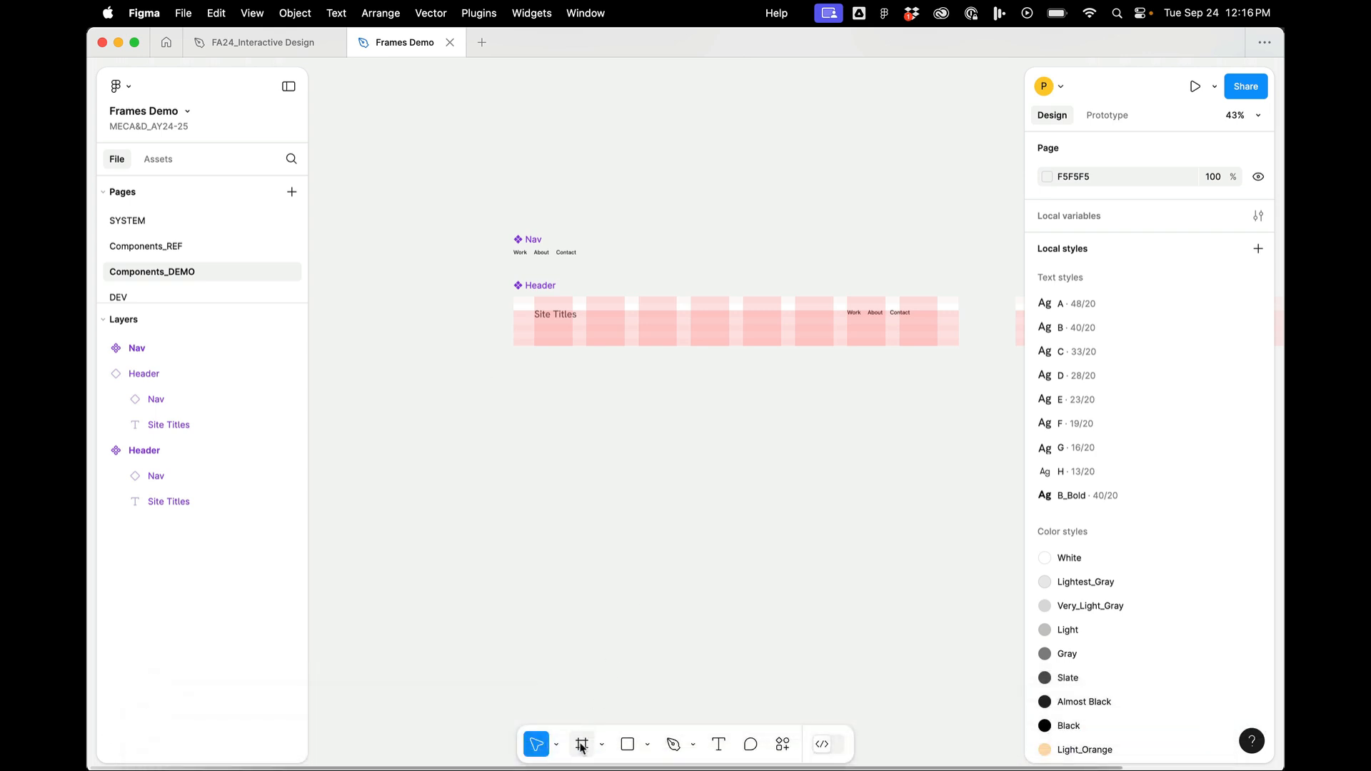
left_click_drag(504, 390, 959, 601)
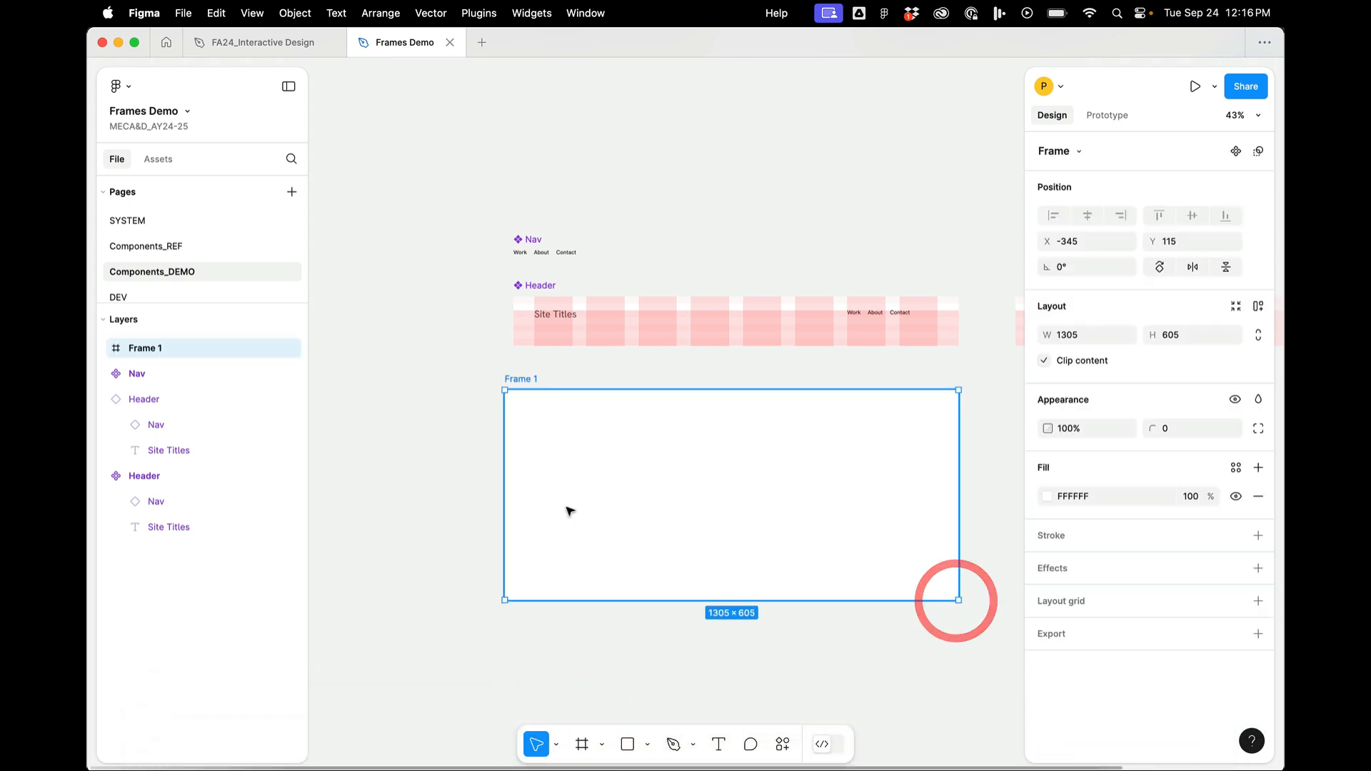
left_click_drag(504, 496, 514, 496)
- Apply the Grid layout grid style to the new frame and reduce its height to about 548
left_click(1237, 601)
left_click(1109, 699)
scroll(926, 551, "right", 1)
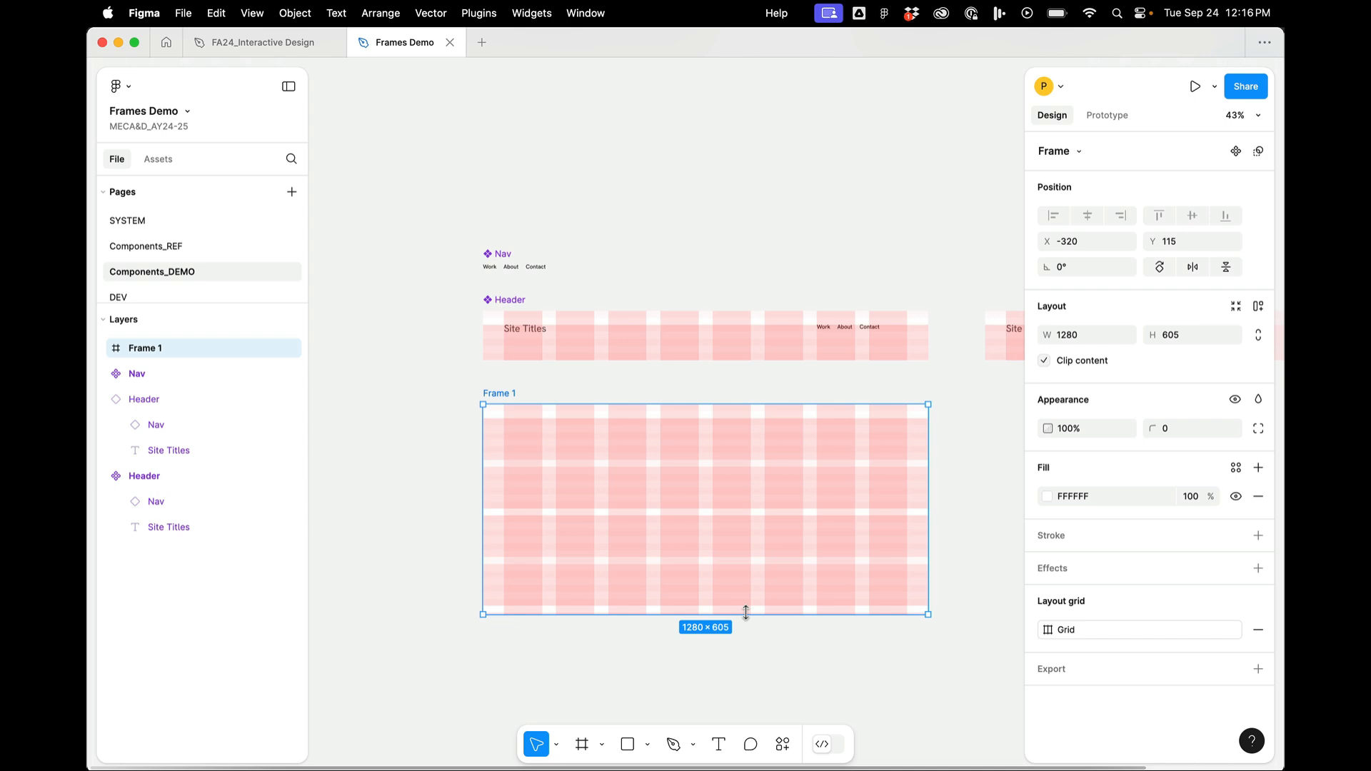
left_click_drag(745, 615, 744, 595)
key("Delete")
- View the SYSTEM page for its colour and text samples and return to the Components_DEMO page
left_click(195, 246)
left_click(195, 225)
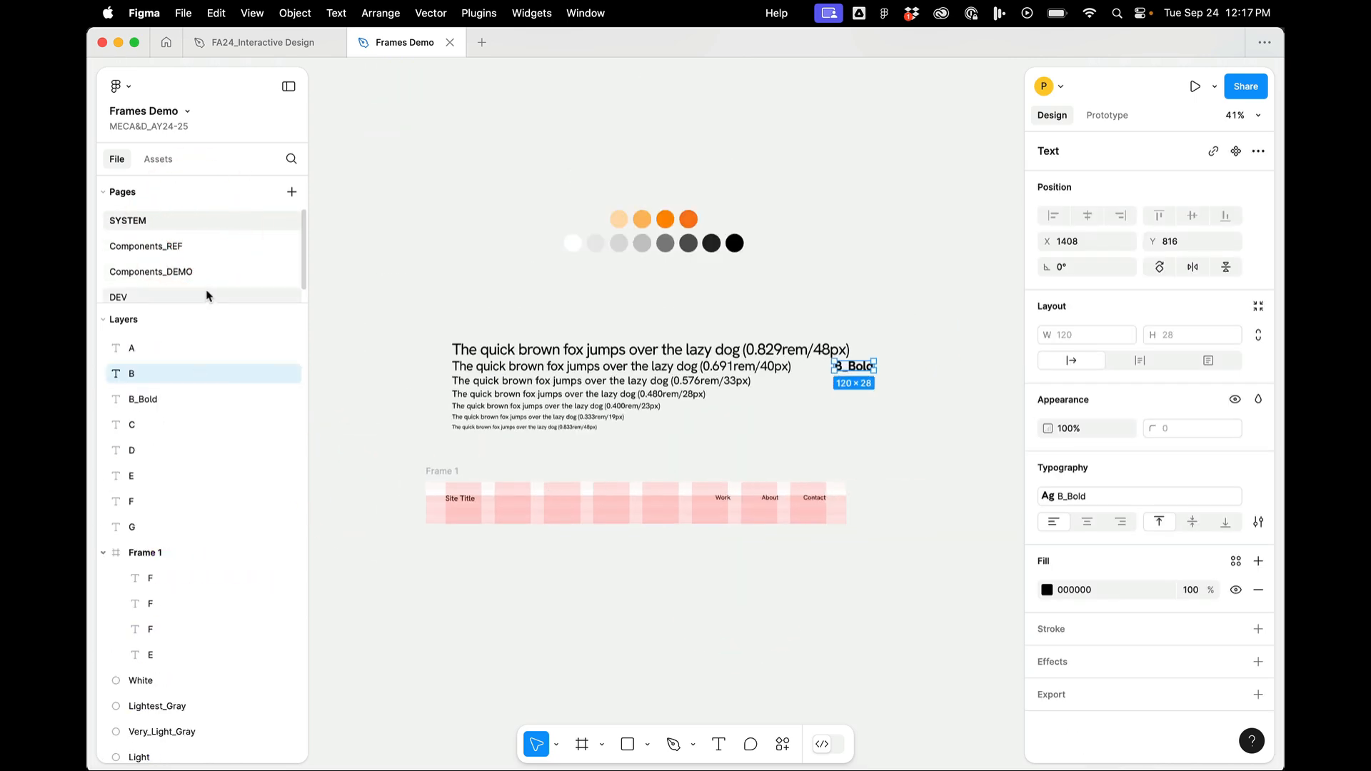
left_click(206, 271)
- Draw a rectangle over the full height of Frame 1, spanning four grid columns from the second column on
left_click(557, 409)
key("m")
left_click(387, 296)
left_click(626, 463)
key("r")
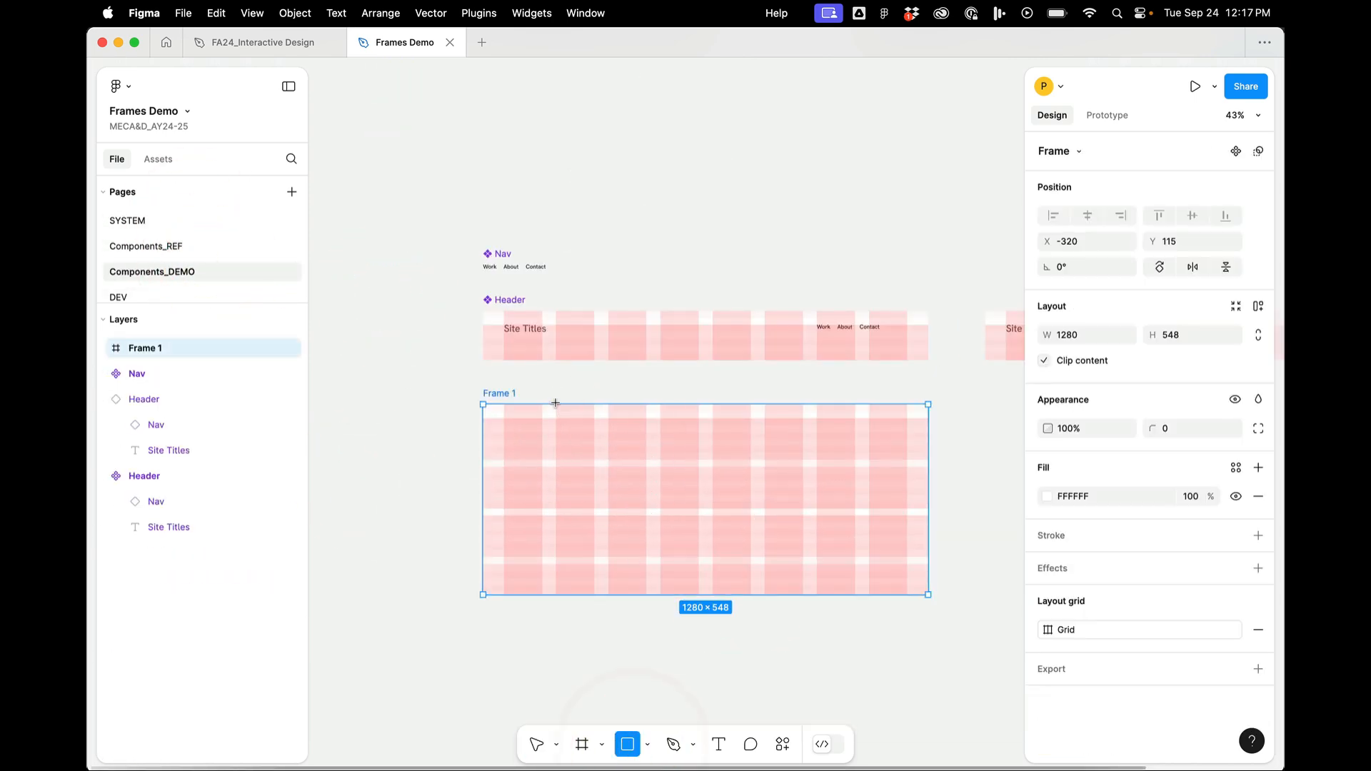
left_click_drag(557, 404, 751, 594)
scroll(788, 504, "up", 3)
- Add a text box about 250 × 60 to the right of the rectangle in Frame 1, reading "Lorem Ipsum"
key("t")
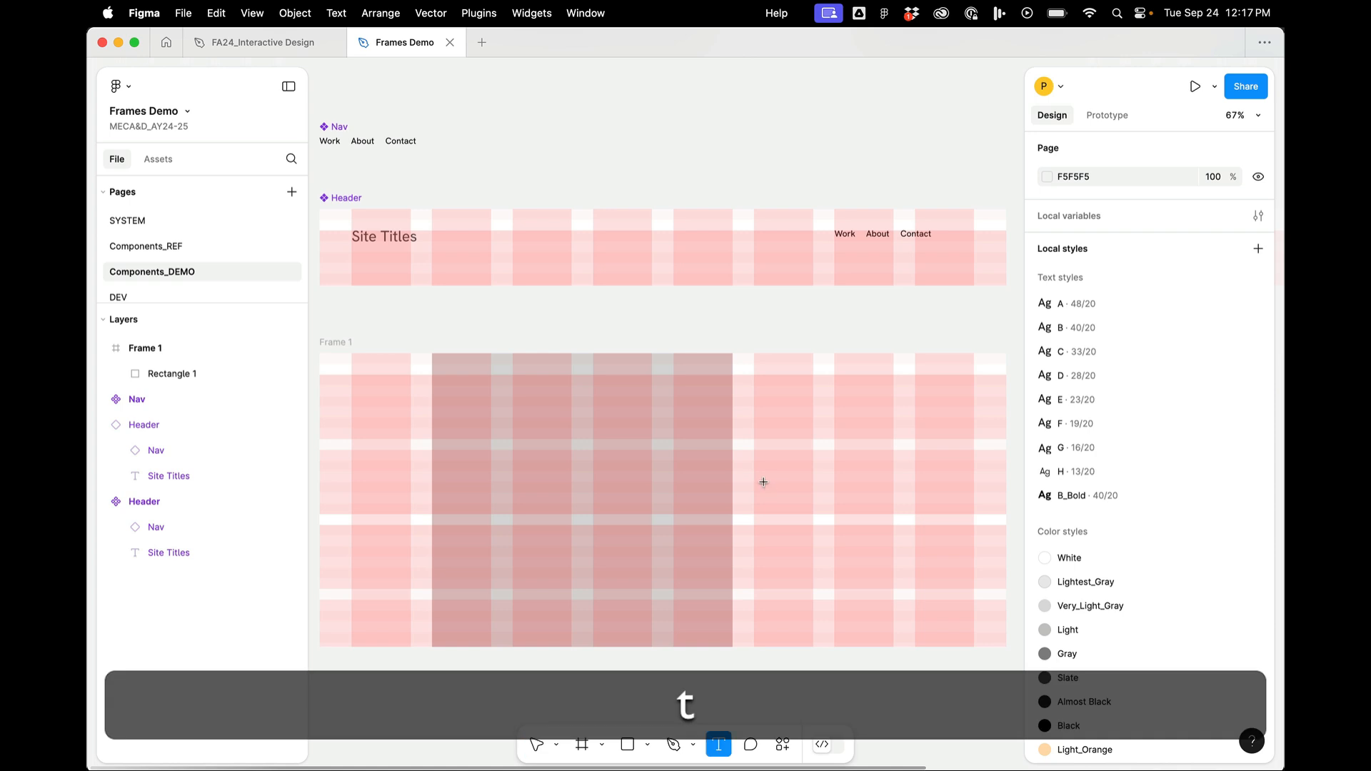
left_click_drag(754, 482, 890, 514)
type("Lorem Ipsu")
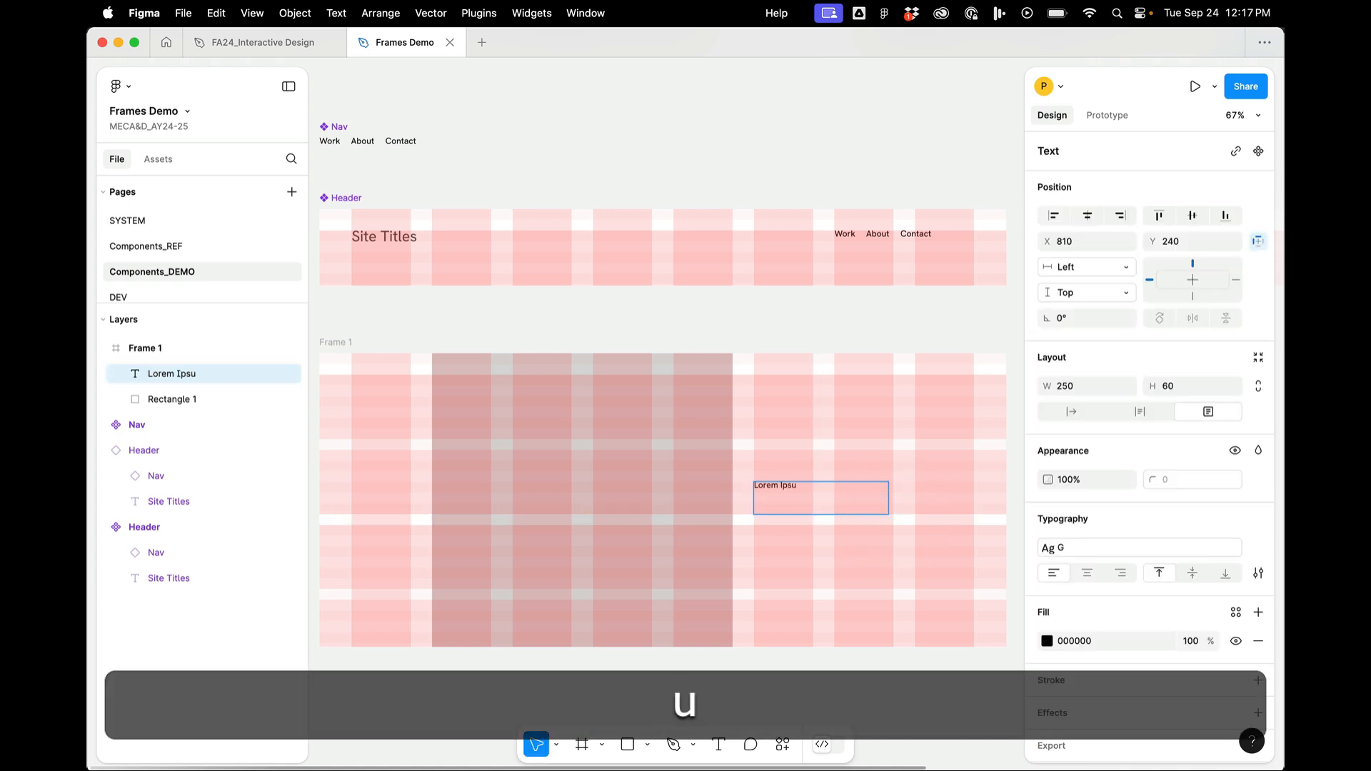
type("m")
left_click(795, 555)
- Duplicate the Lorem Ipsum text and apply text style D to the heading copy
left_click_drag(811, 498, 974, 621, "alt")
left_click(1099, 547)
left_click(1114, 702)
- Delete the small Lorem Ipsum text below the heading
double_click(802, 542)
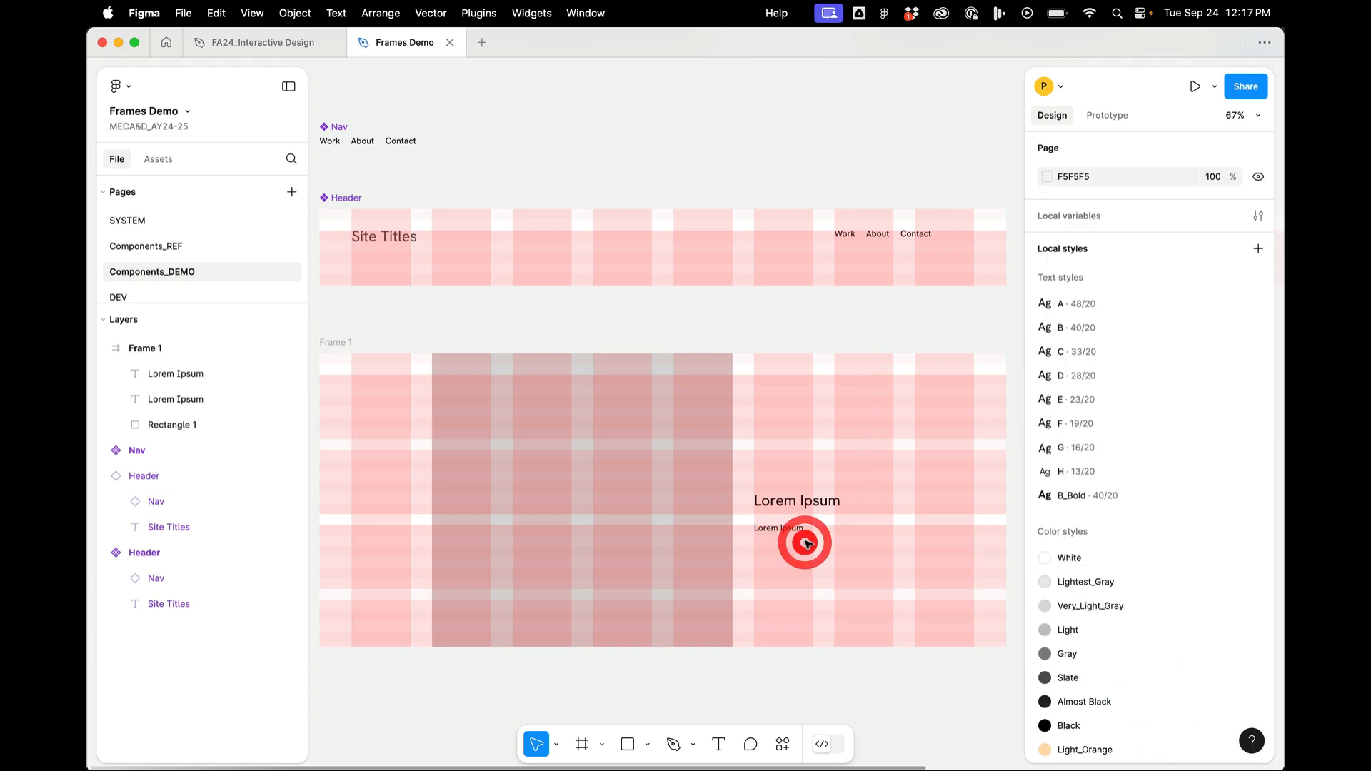
key("BackSpace")
right_click(784, 526)
left_click(758, 525)
left_click(812, 551)
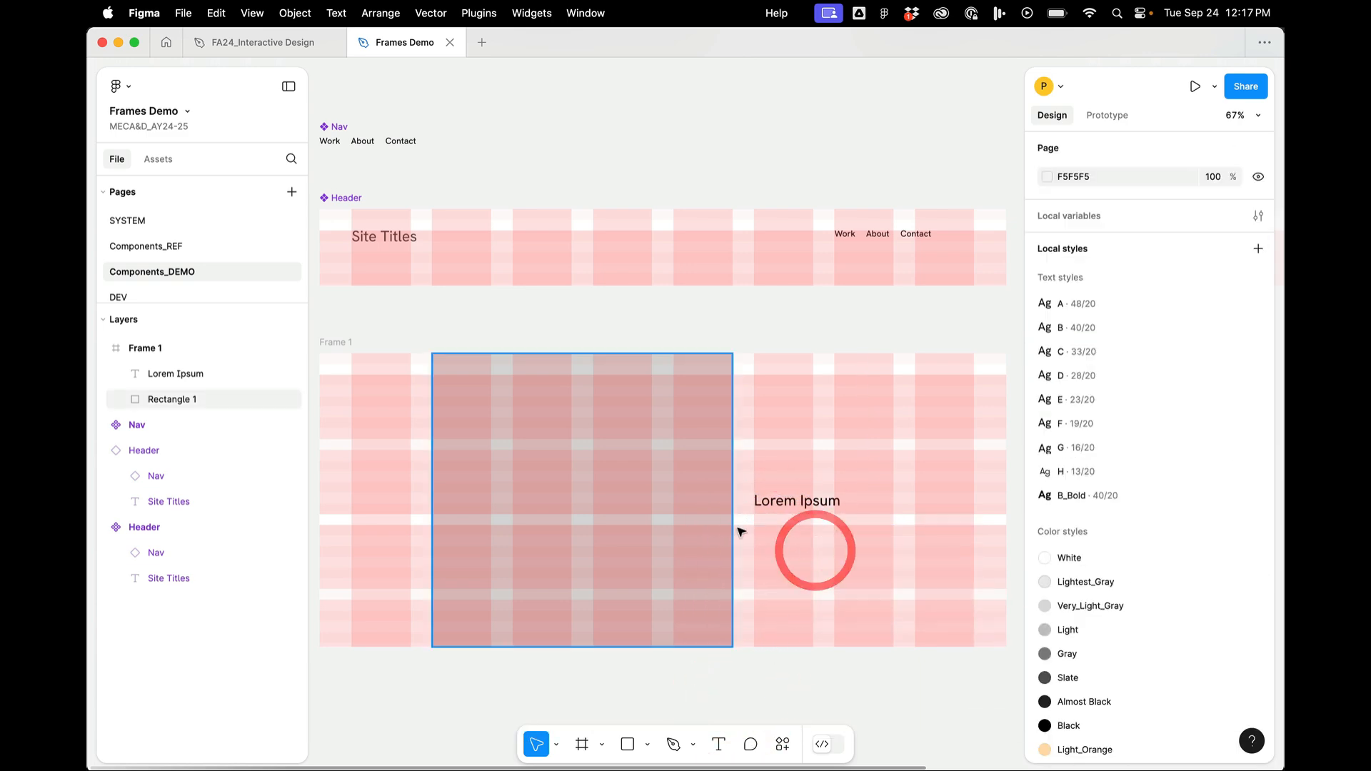
- Add a text box about 399 × 180 below the Lorem Ipsum heading and fill it with generated lorem ipsum text
right_click(809, 551)
mouse_move(851, 566)
left_click(1056, 367)
left_click(717, 747)
mouse_move(760, 526)
left_mouse_down()
mouse_move(973, 603)
mouse_move(975, 622)
left_mouse_up()
left_click(535, 566)
left_click(357, 718)
left_click(385, 613)
- Apply text style G to the whole lorem ipsum paragraph
key("ctrl+a")
left_click(1049, 547)
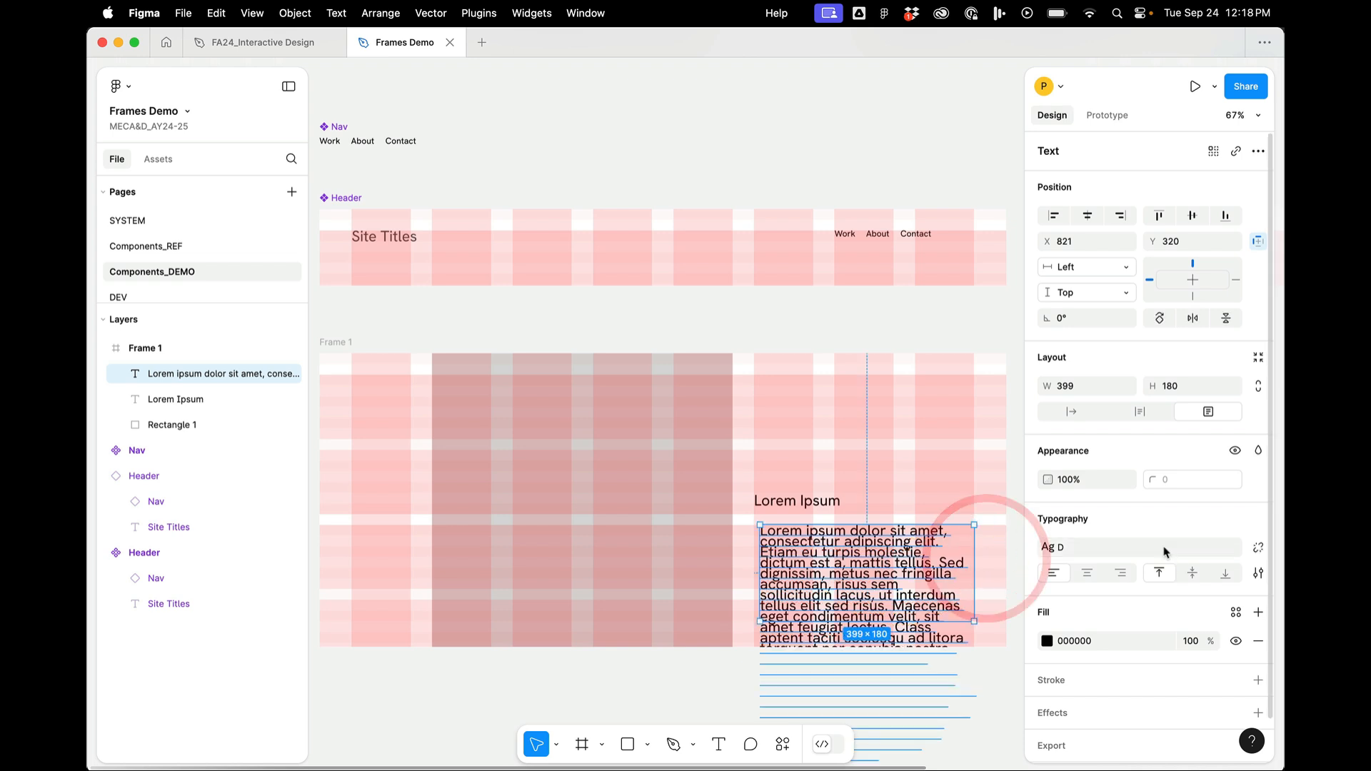
left_click(1108, 698)
key("Escape")
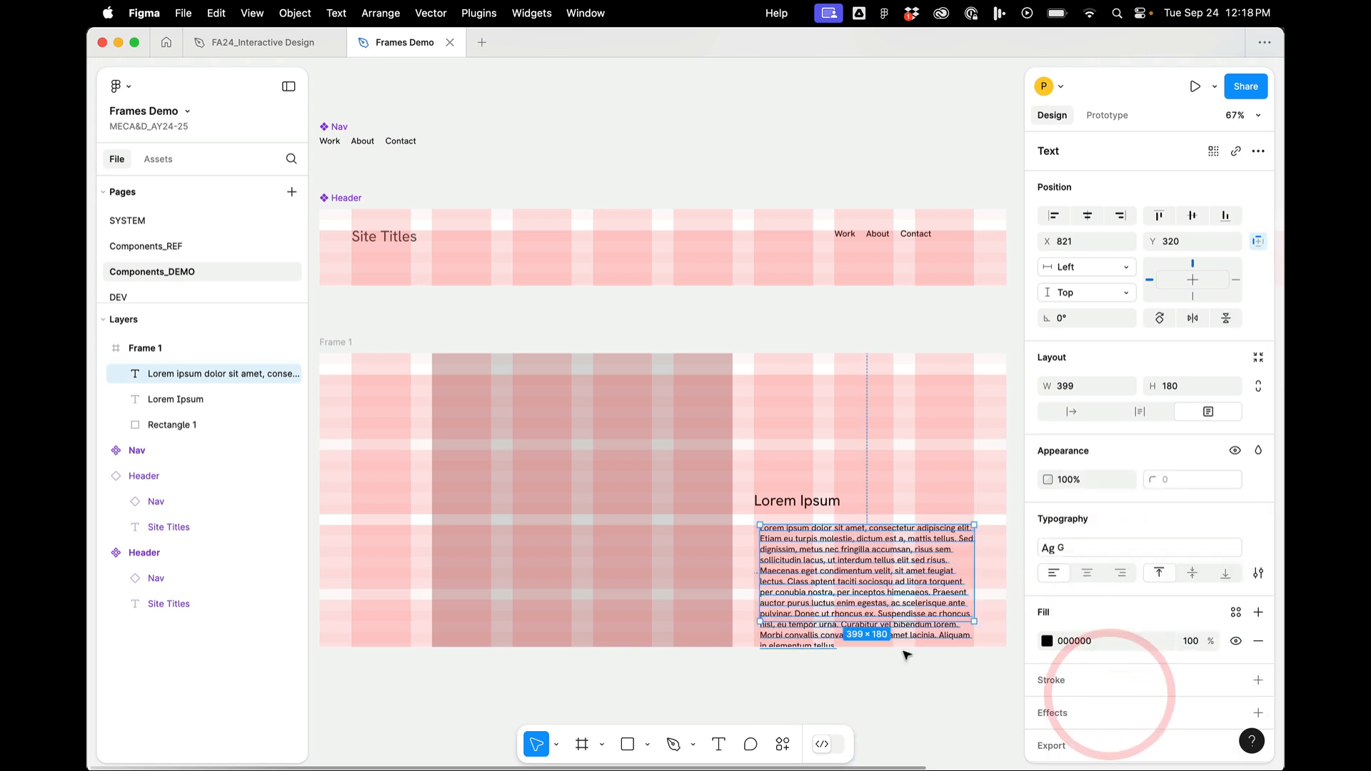
- Delete the end of the lorem ipsum paragraph that overflows its text box
double_click(899, 600)
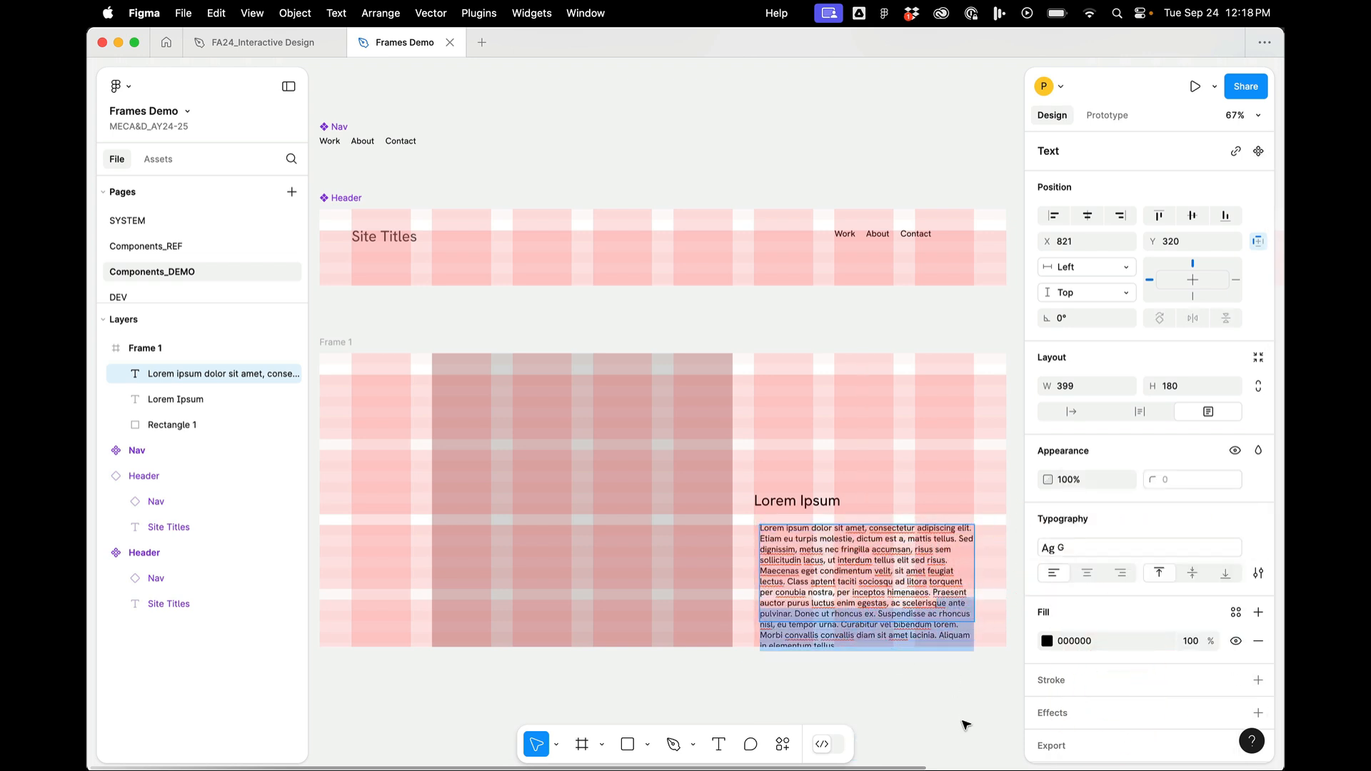
key("BackSpace")
left_click(933, 697)
- Draw a 110 × 110 square in the first grid column of Frame 1 and set its corner radius to 500
scroll(904, 635, "down", 2)
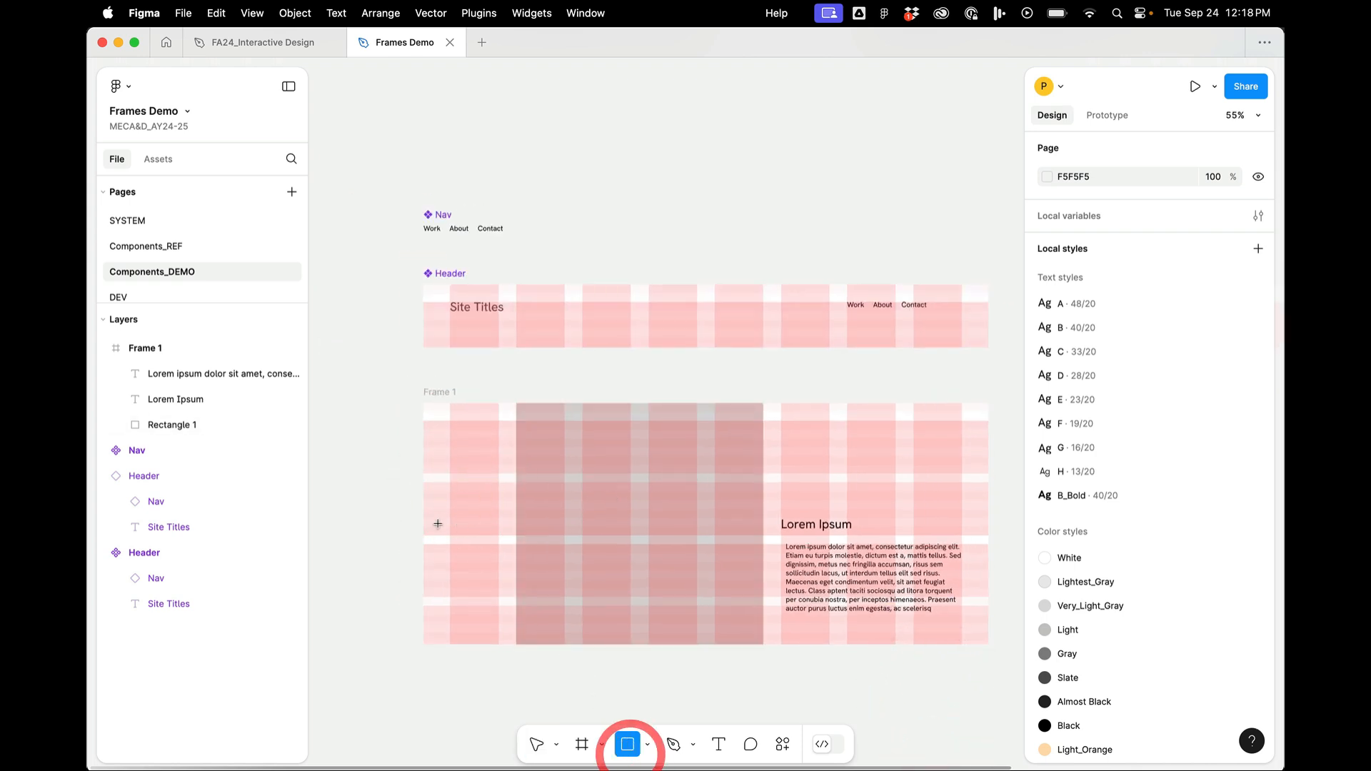
left_click_drag(450, 516, 498, 561)
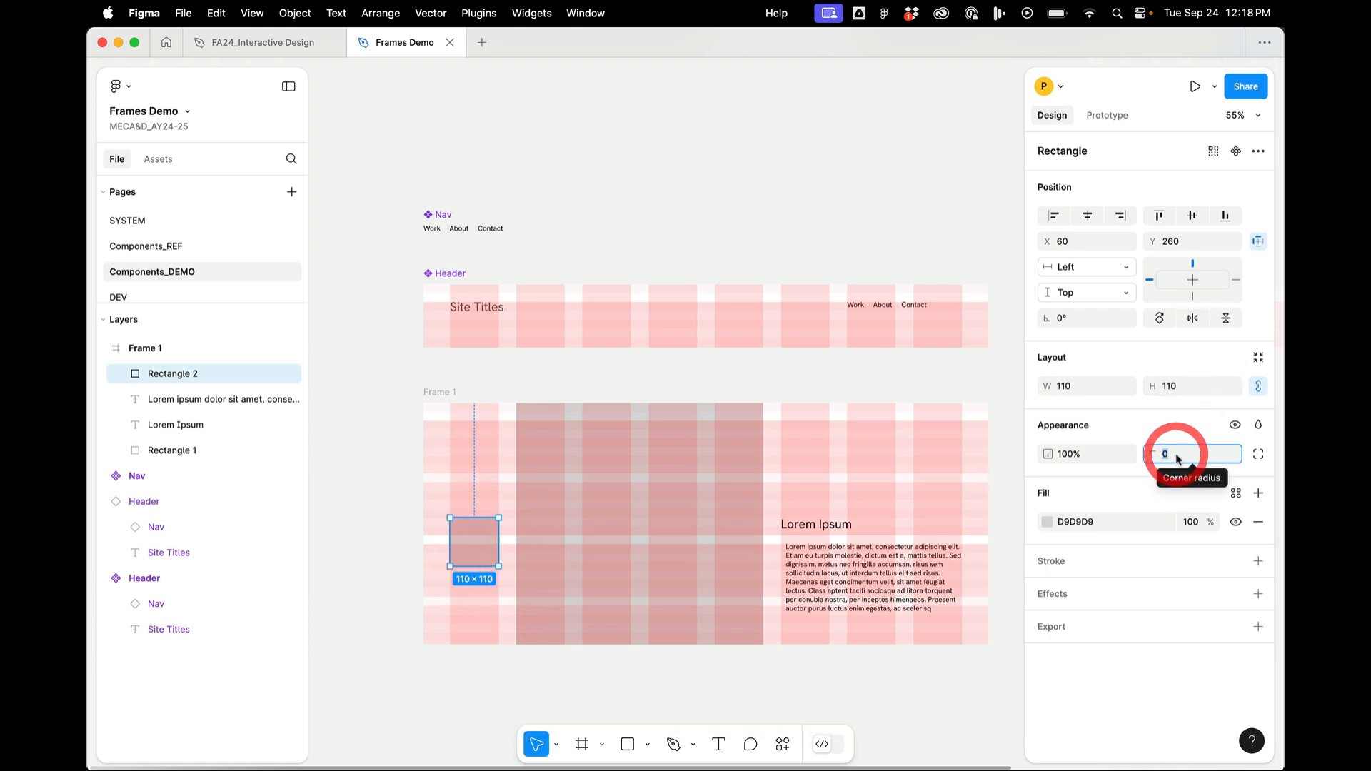
type("500")
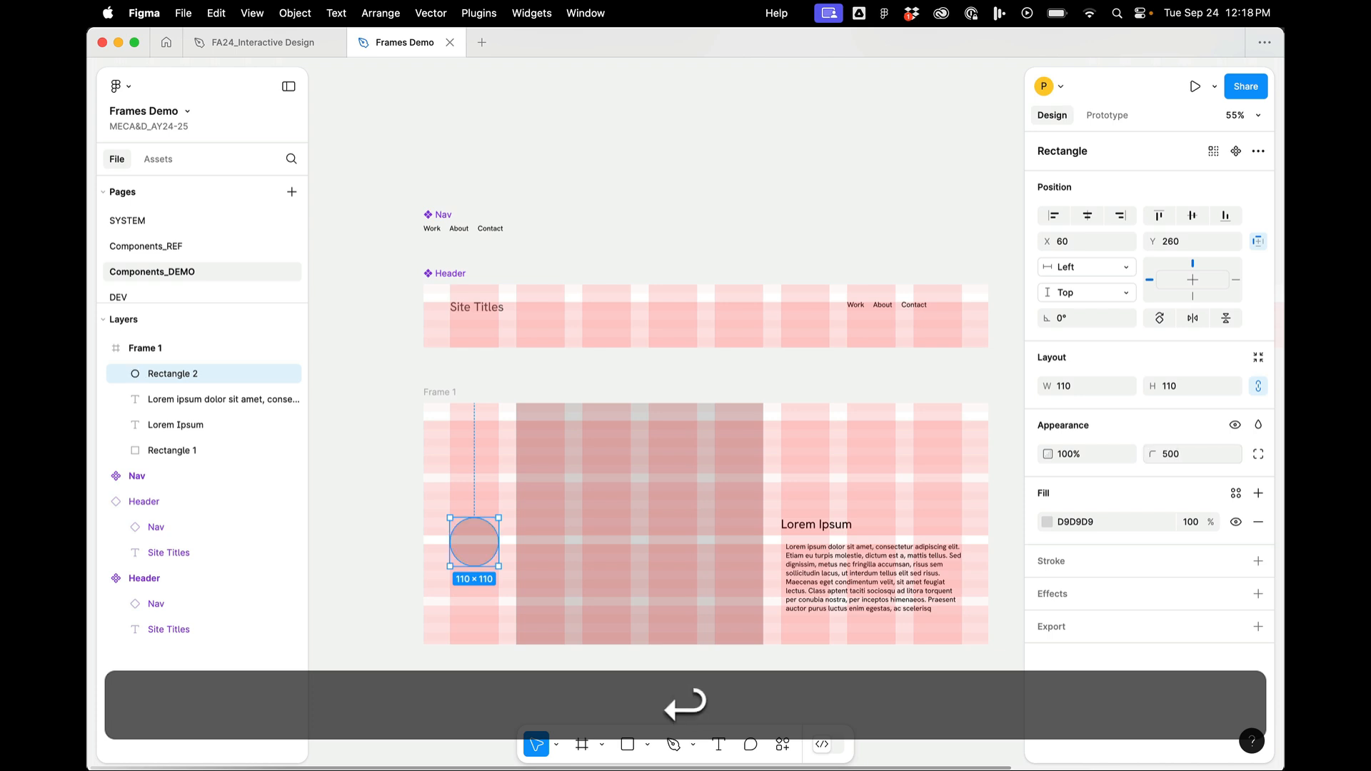
left_click(859, 495)
- Apply the Red_Orange colour style to the circle's fill
left_click(474, 543)
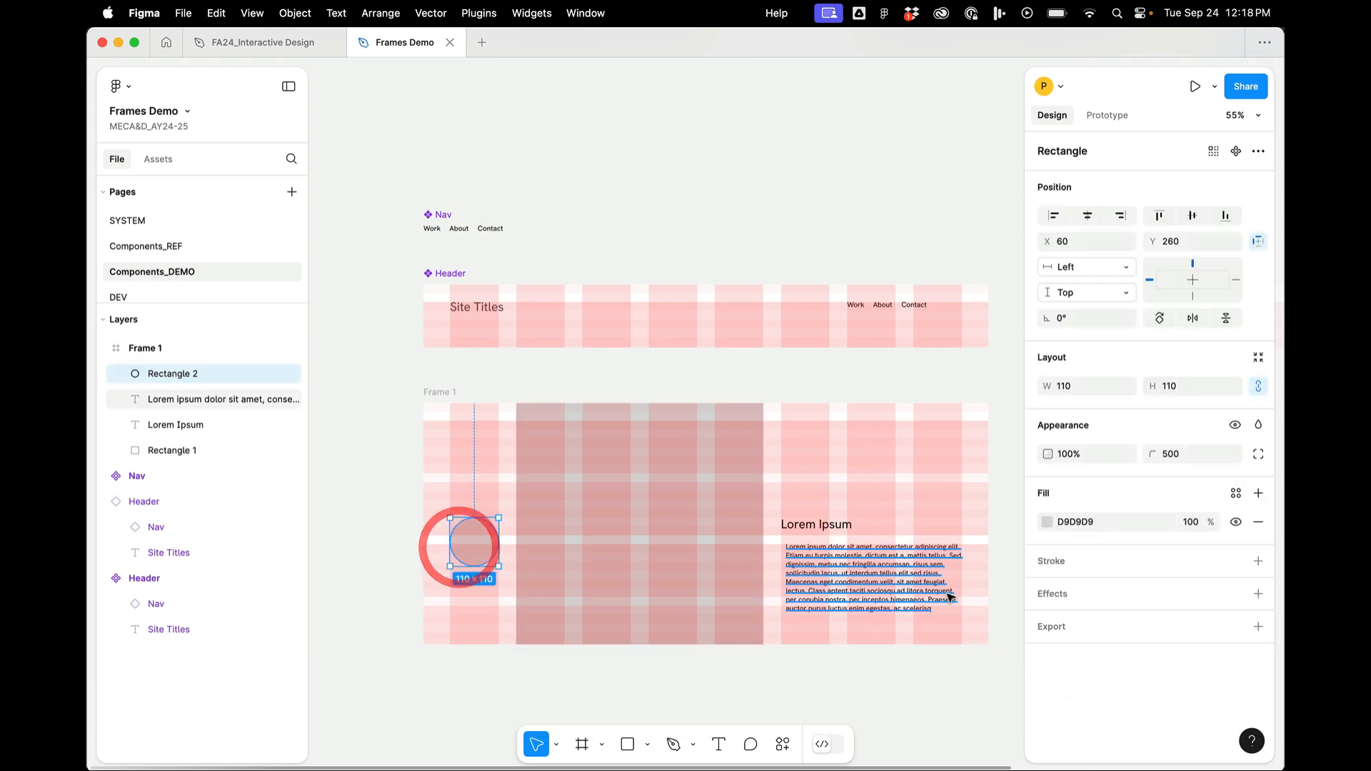
left_click(1236, 494)
scroll(890, 695, "down", 4)
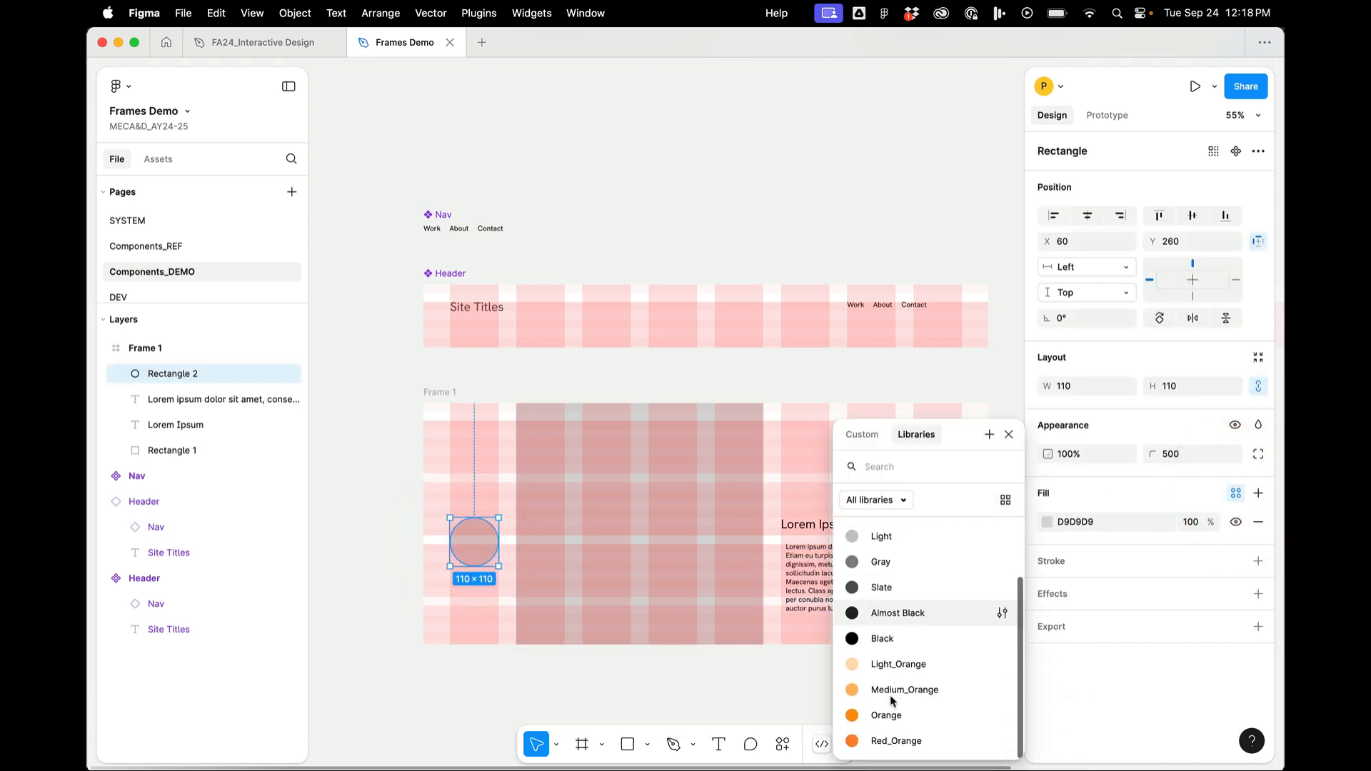
left_click(880, 735)
left_click(662, 718)
scroll(635, 686, "down", 3)
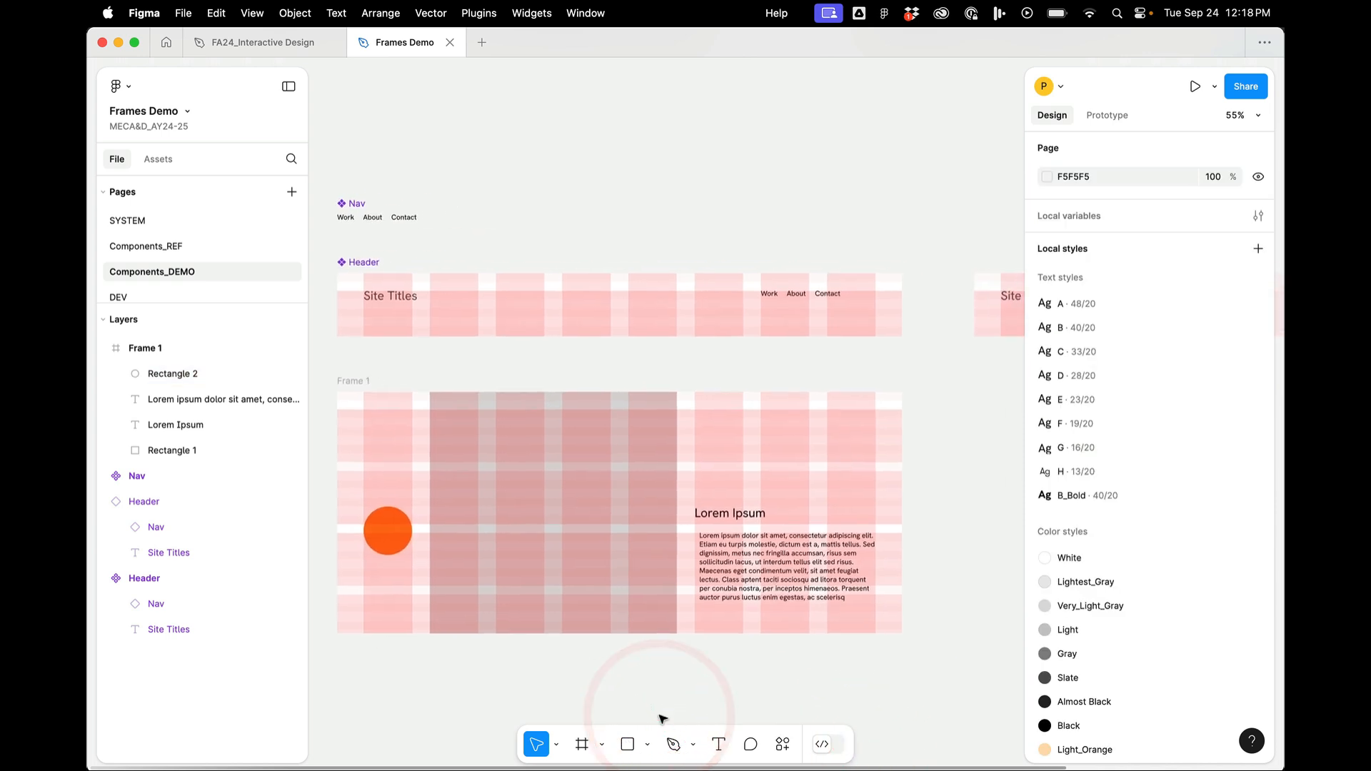
- Turn Frame 1 into a component and rename it Left Text
left_click(597, 556)
left_click(427, 426)
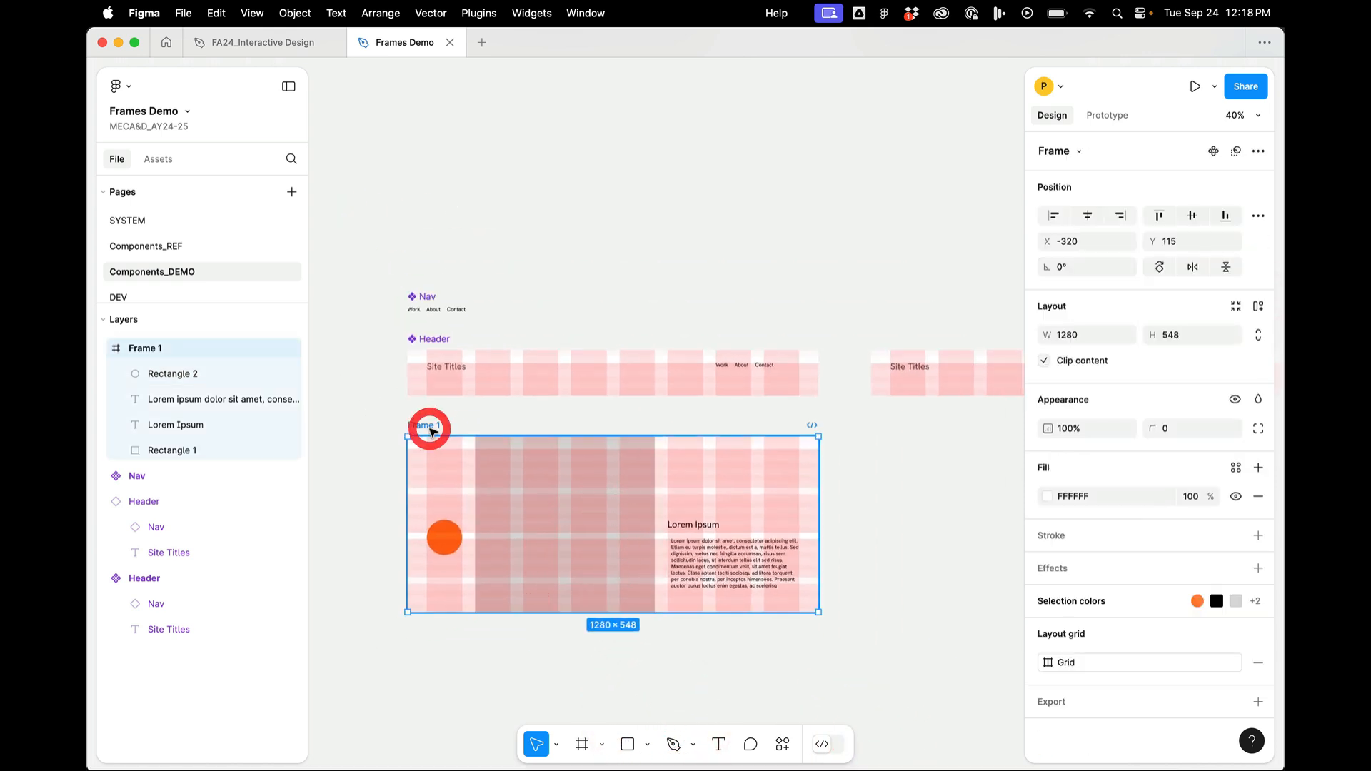
right_click(430, 427)
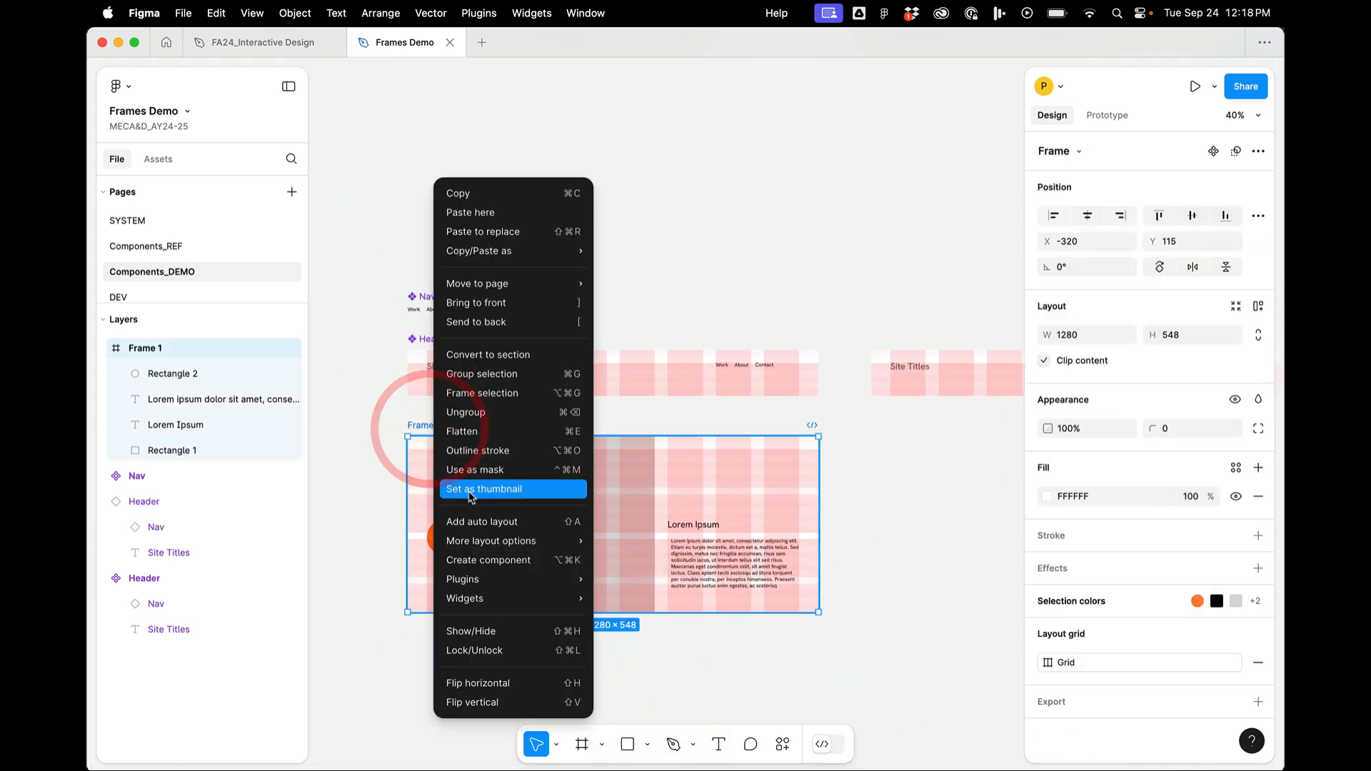
left_click(473, 560)
double_click(427, 425)
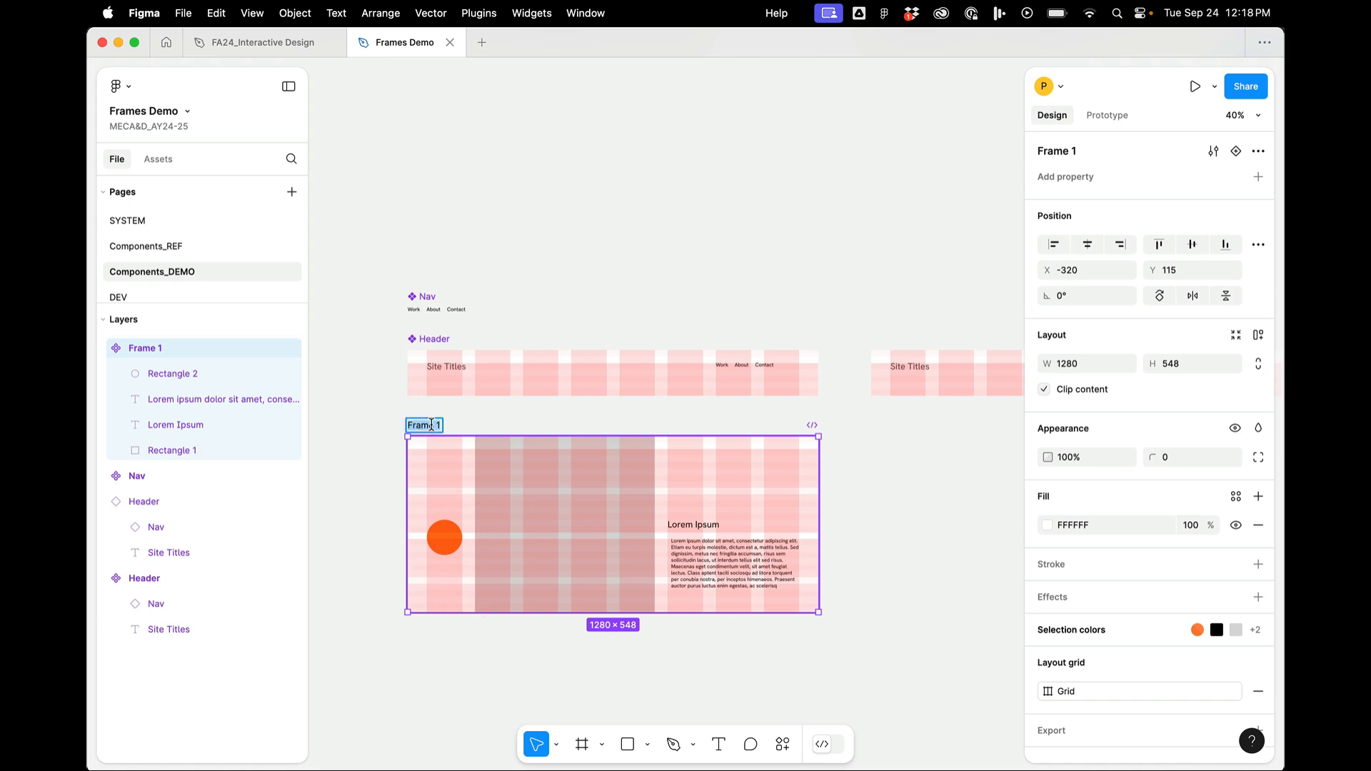
type("Lef")
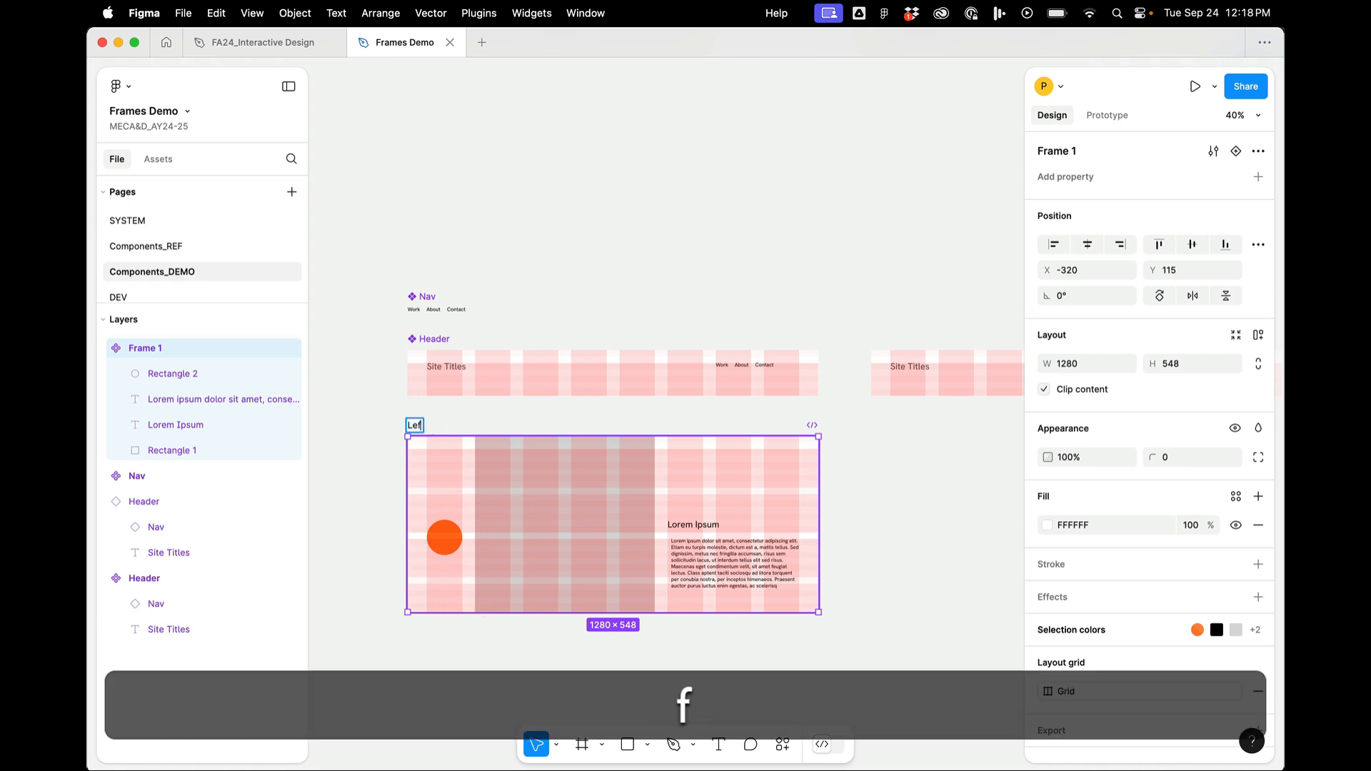
type("t Text")
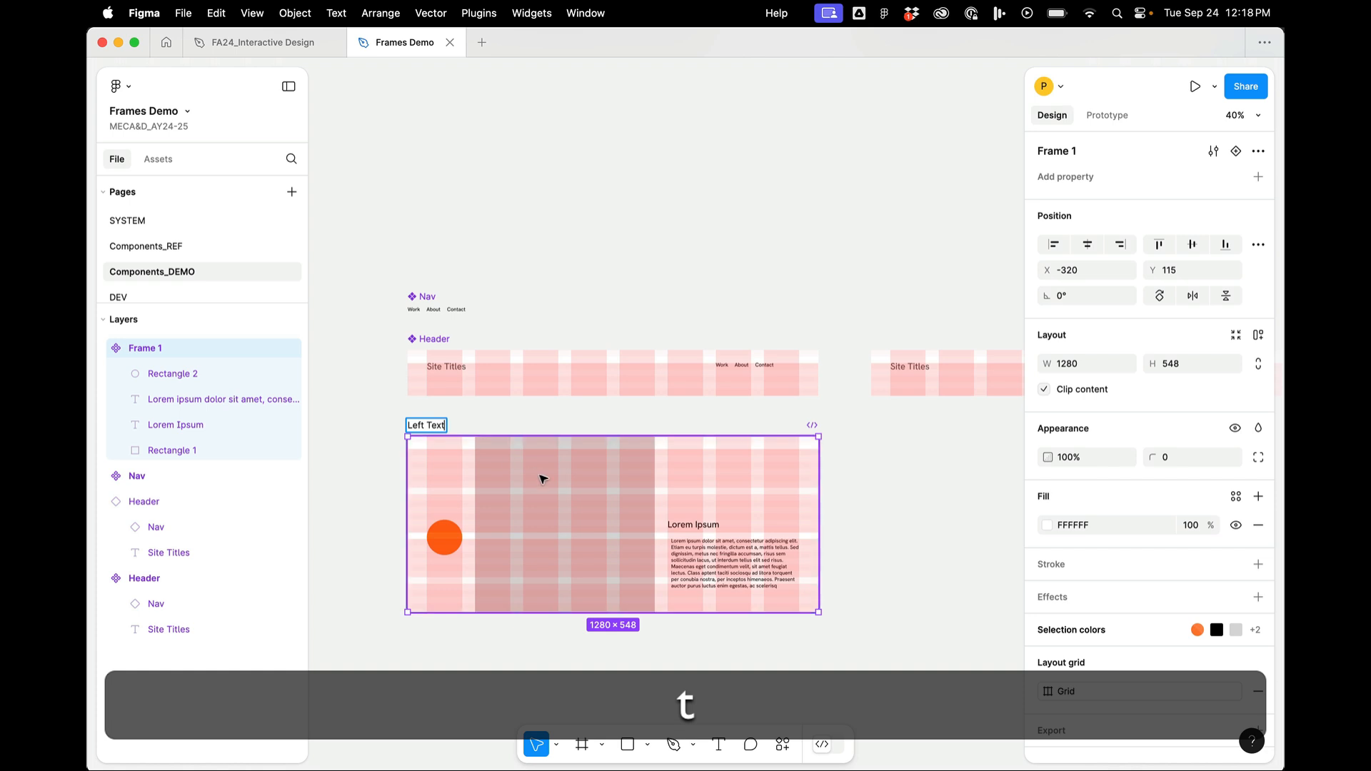
left_click(391, 498)
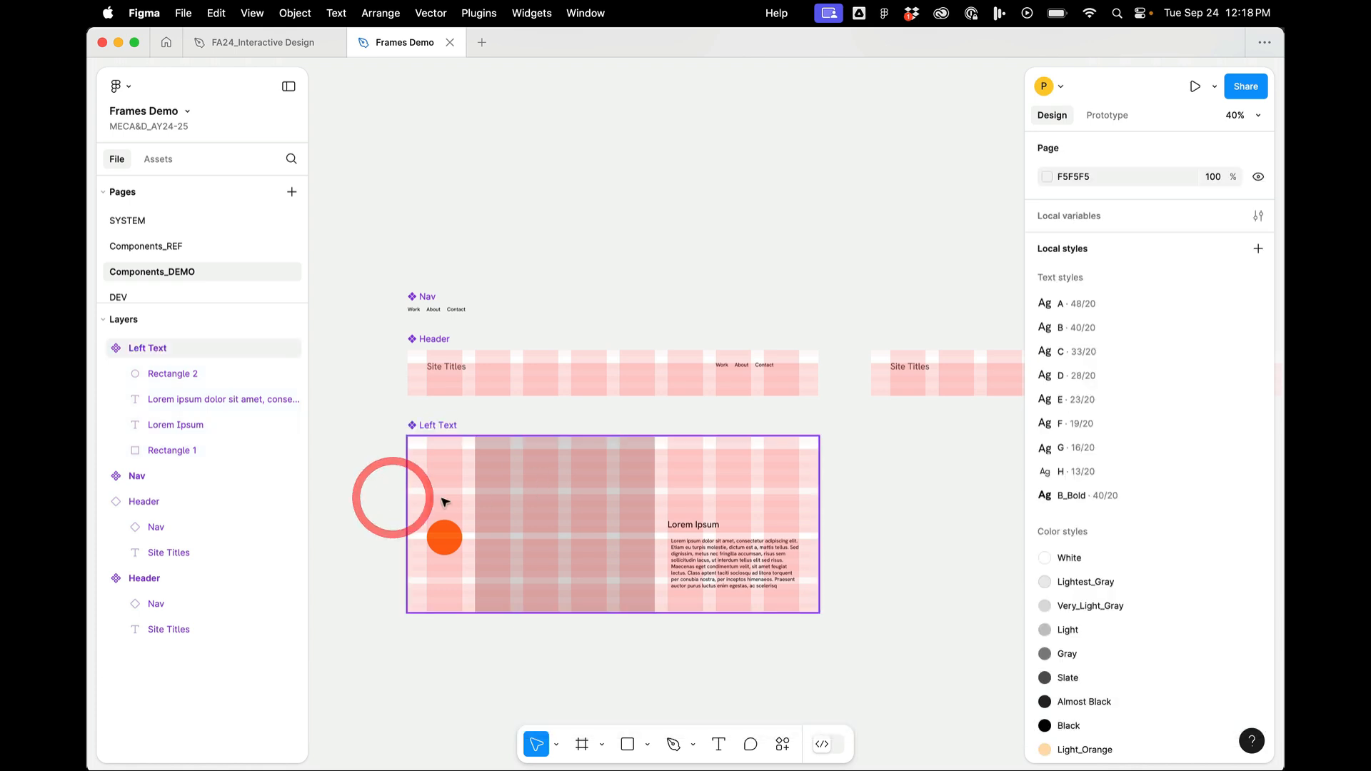
- Place an instance of the Left Text component at X 1124, Y 115, beneath the Header instance
left_click_drag(447, 500, 907, 499)
scroll(907, 500, "down", 2)
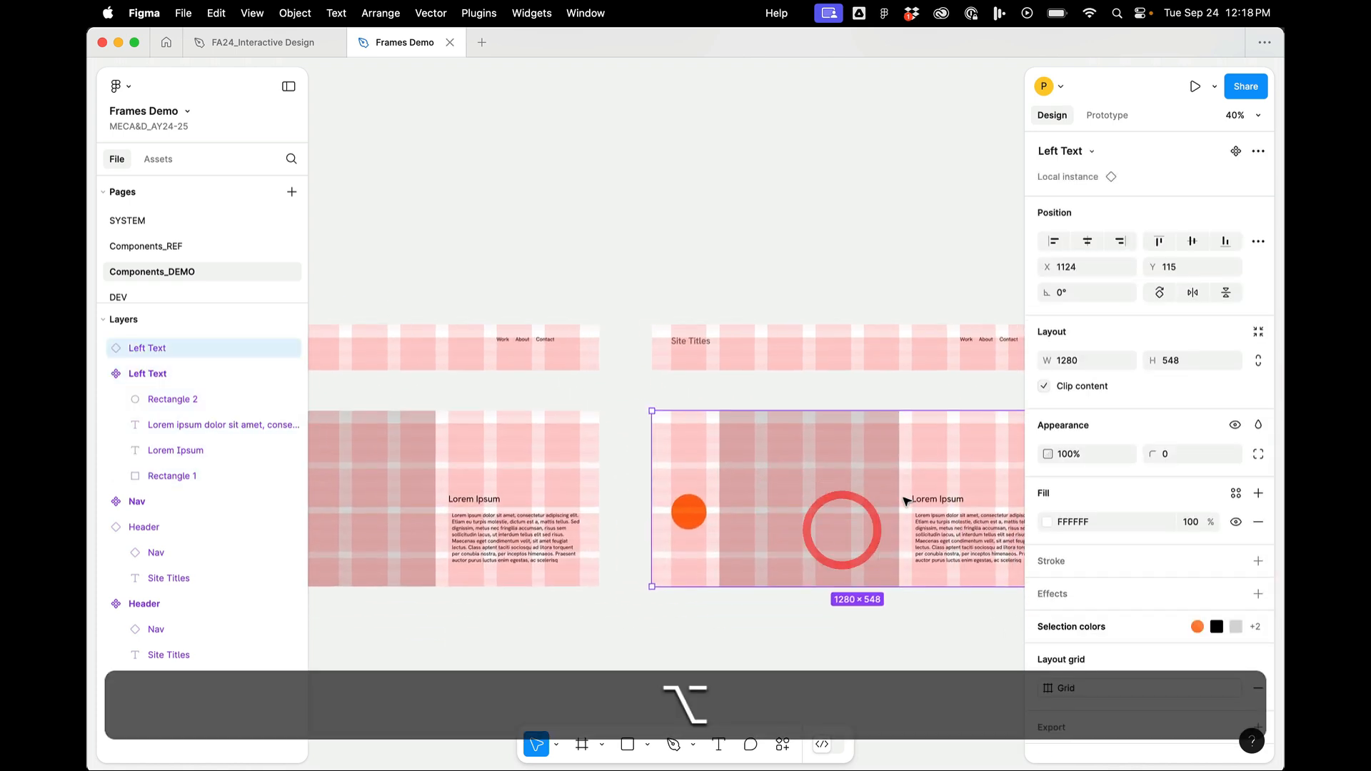
left_click(720, 597)
- Set the corner radius of the orange circle in the Left Text instance to 0
scroll(720, 597, "up", 5)
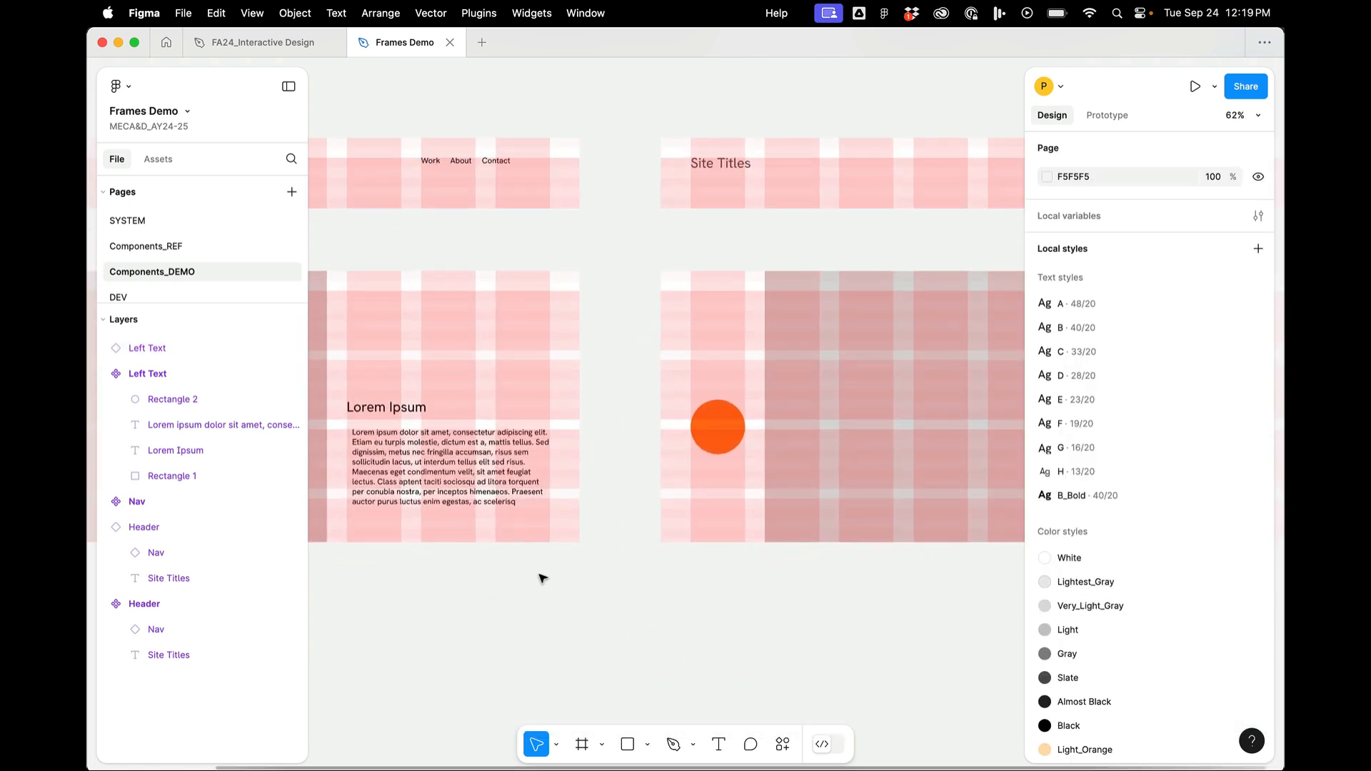
scroll(542, 579, "down", 3)
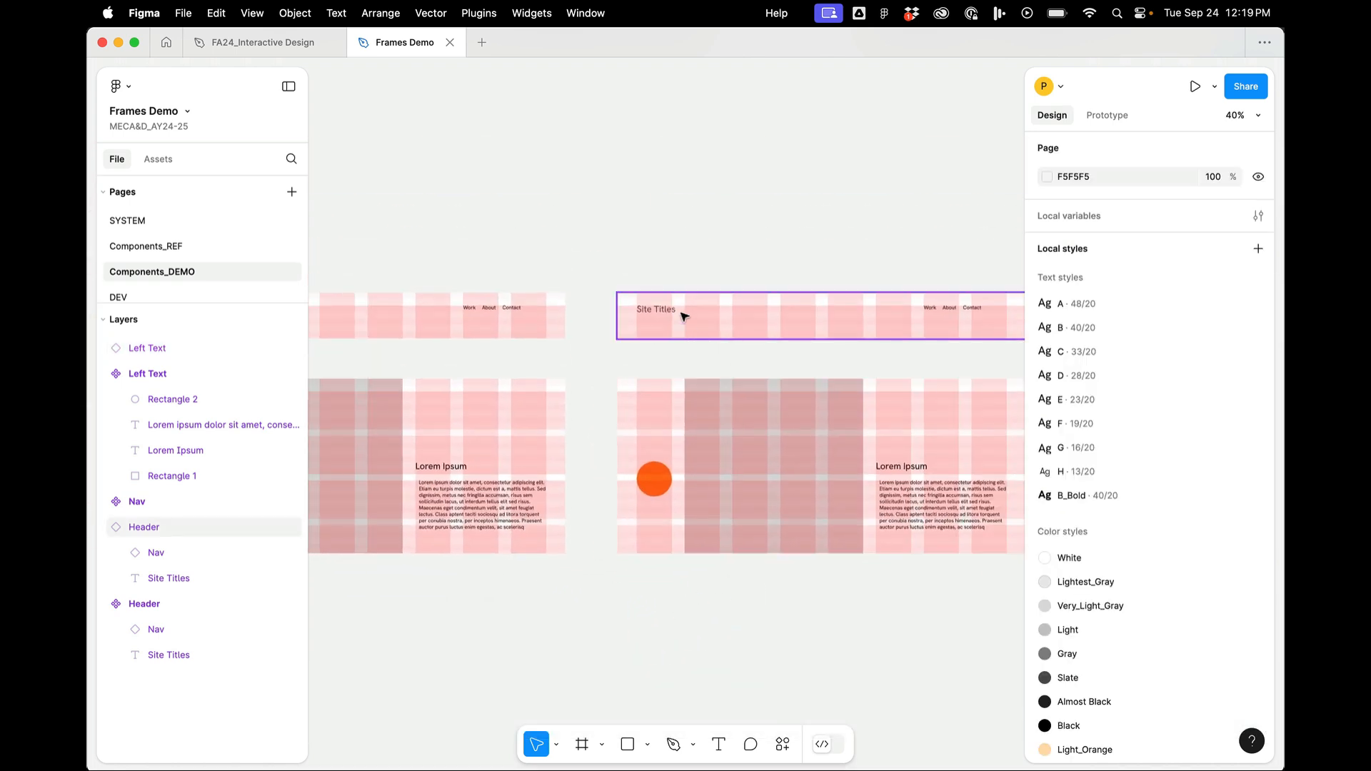
left_click(671, 486)
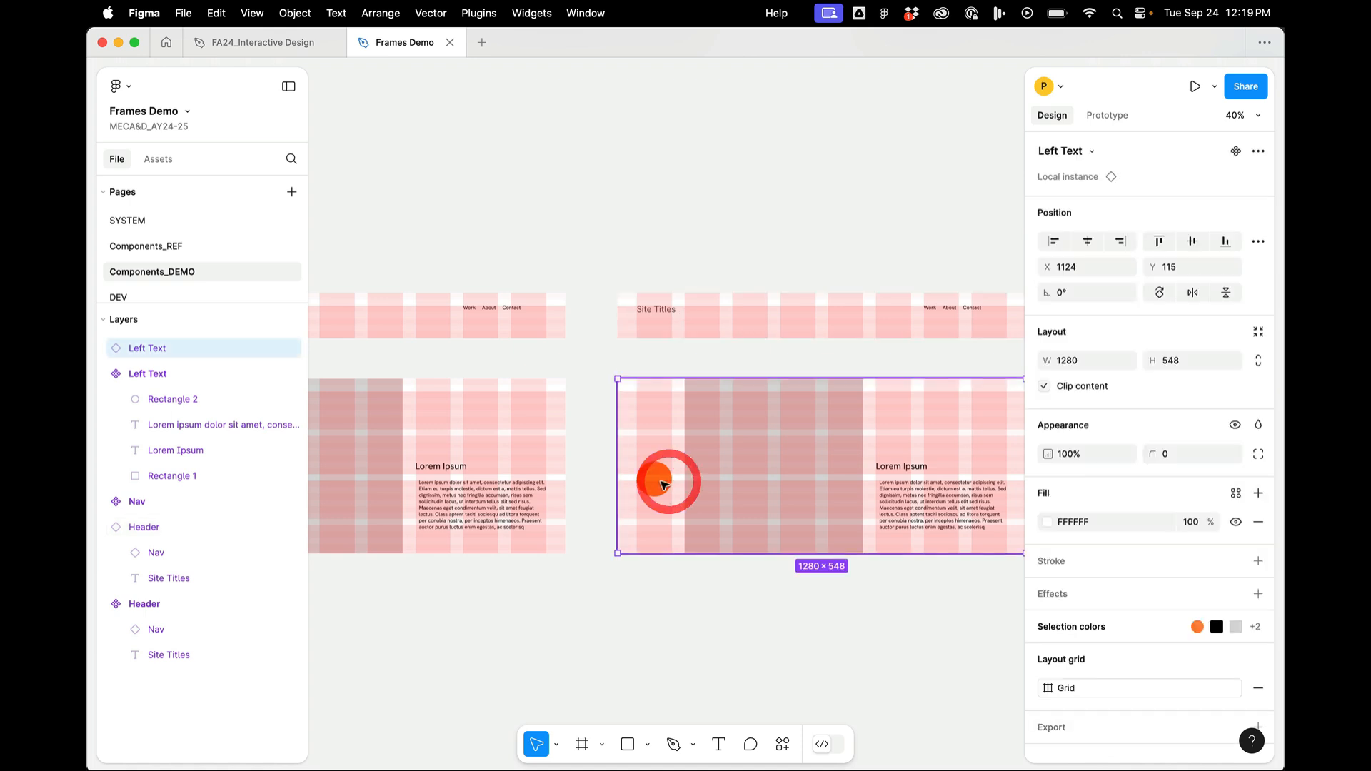
left_click(671, 486)
scroll(696, 602, "down", 3)
scroll(696, 575, "right", 2)
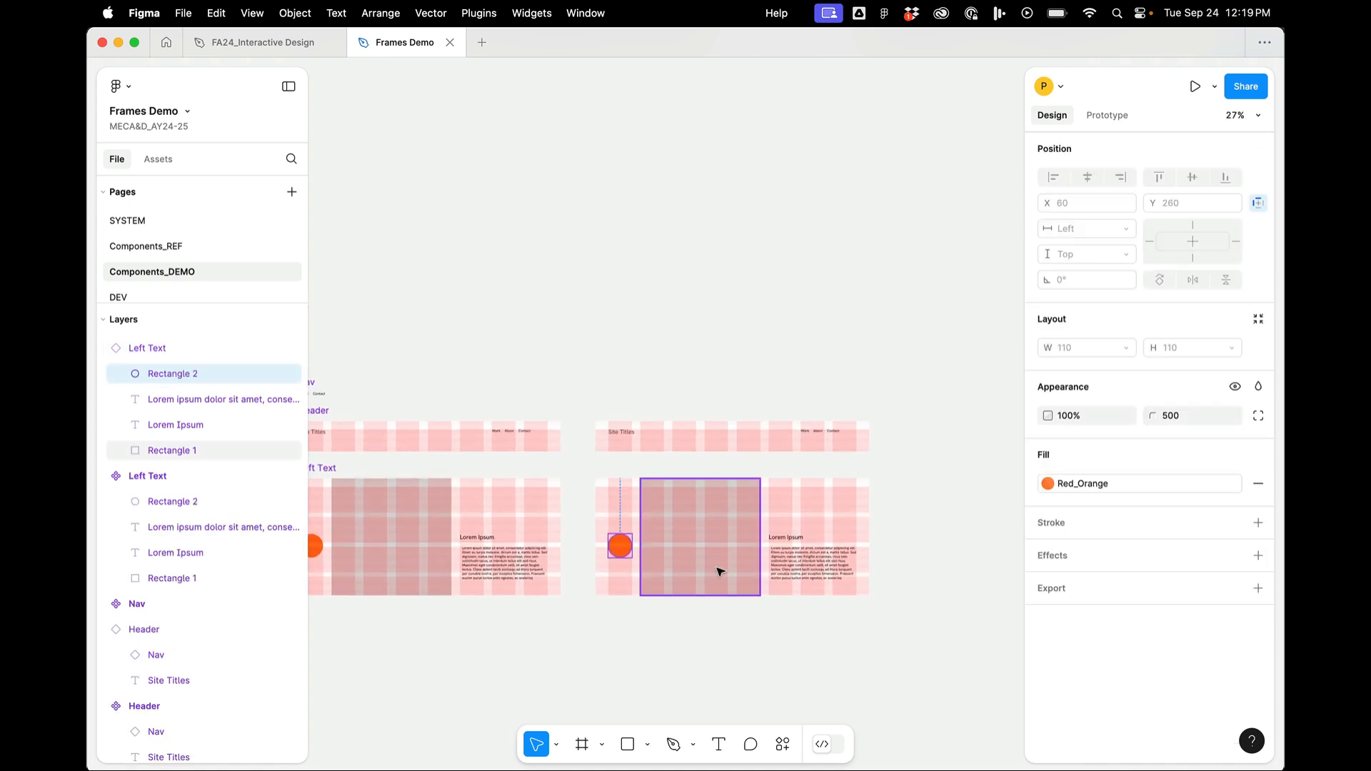
scroll(714, 569, "up", 3)
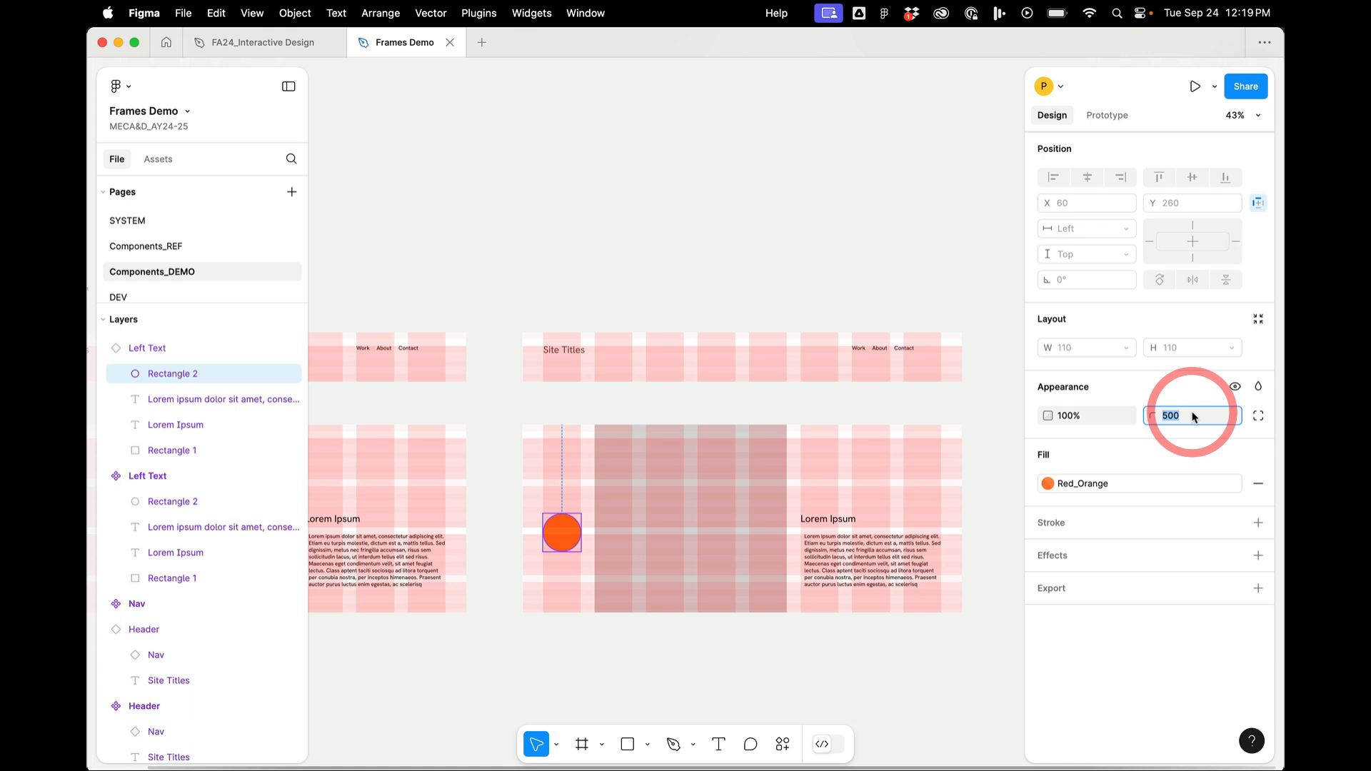
type("0")
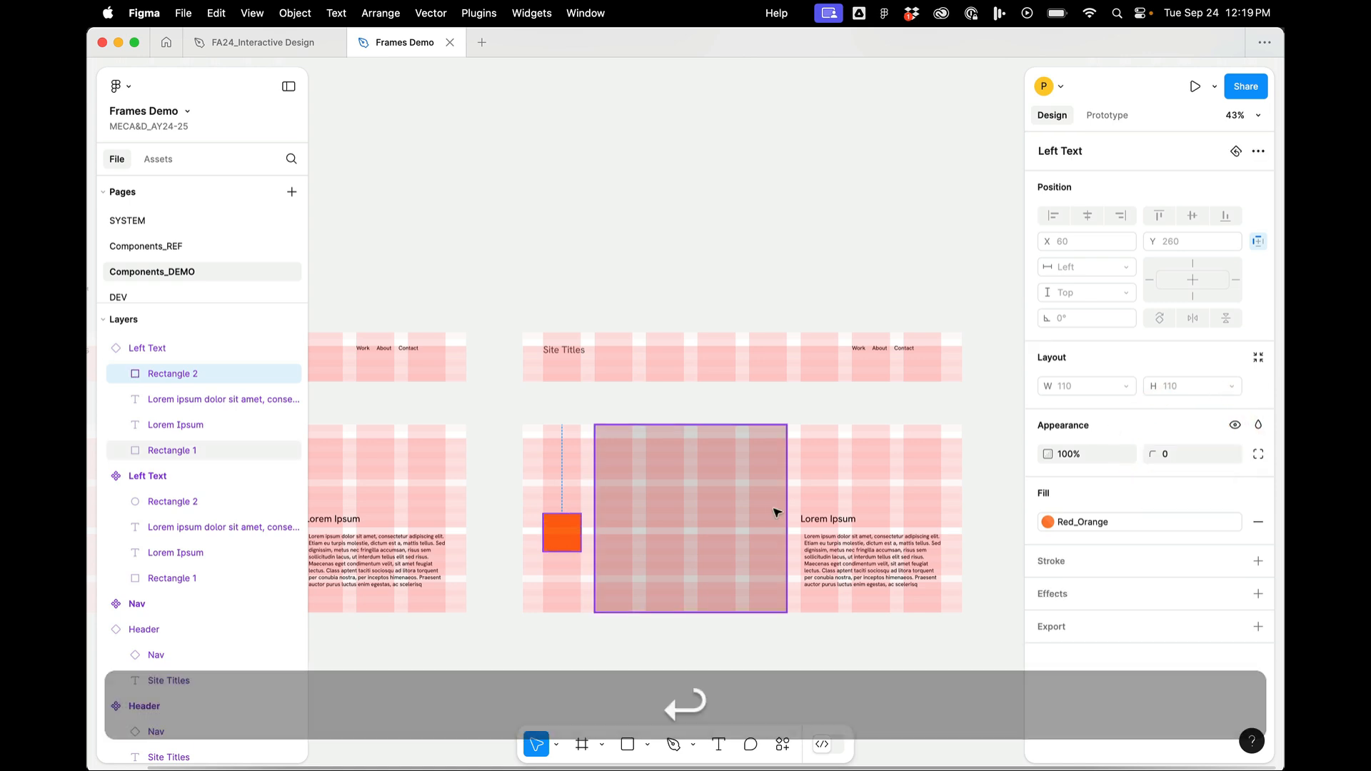
- Change the Left Text instance's heading to "Outdoor Sign"
left_click(744, 504)
scroll(731, 533, "down", 2)
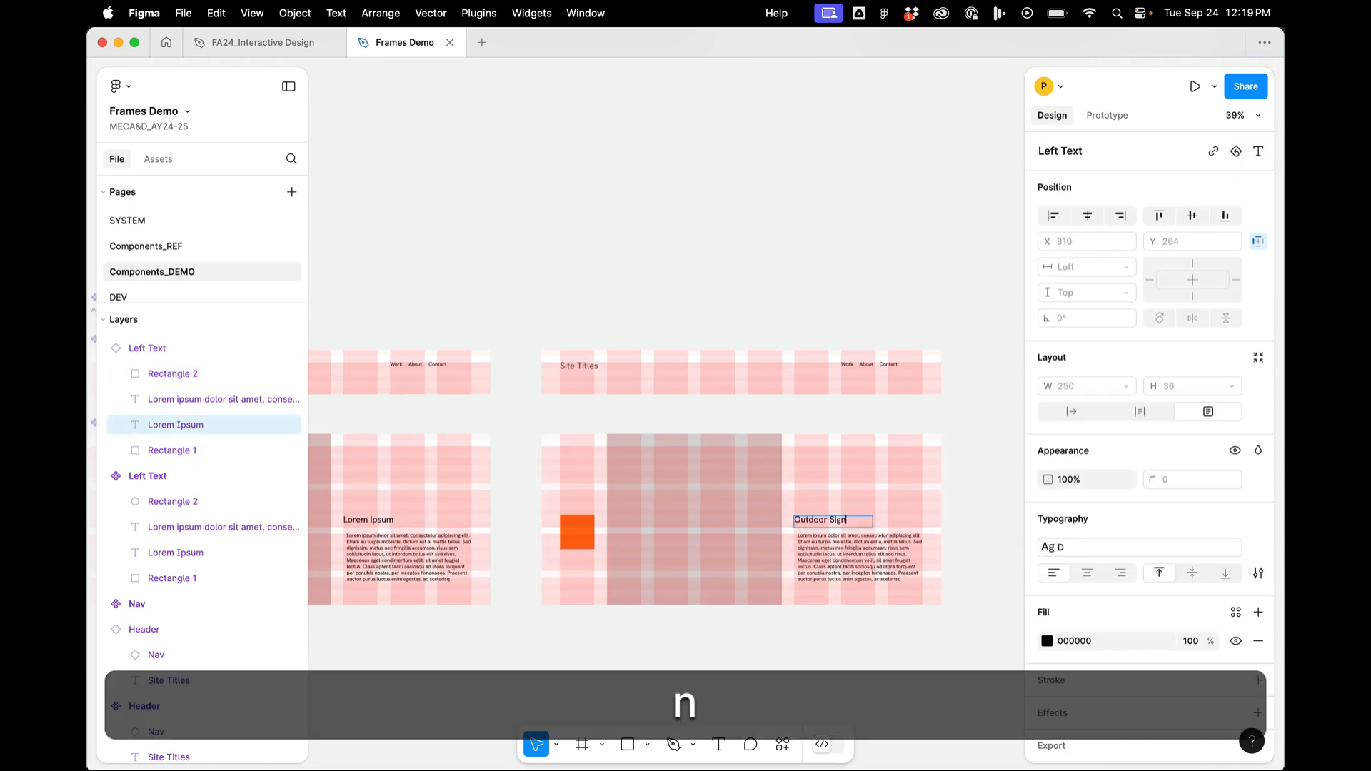
left_click(826, 671)
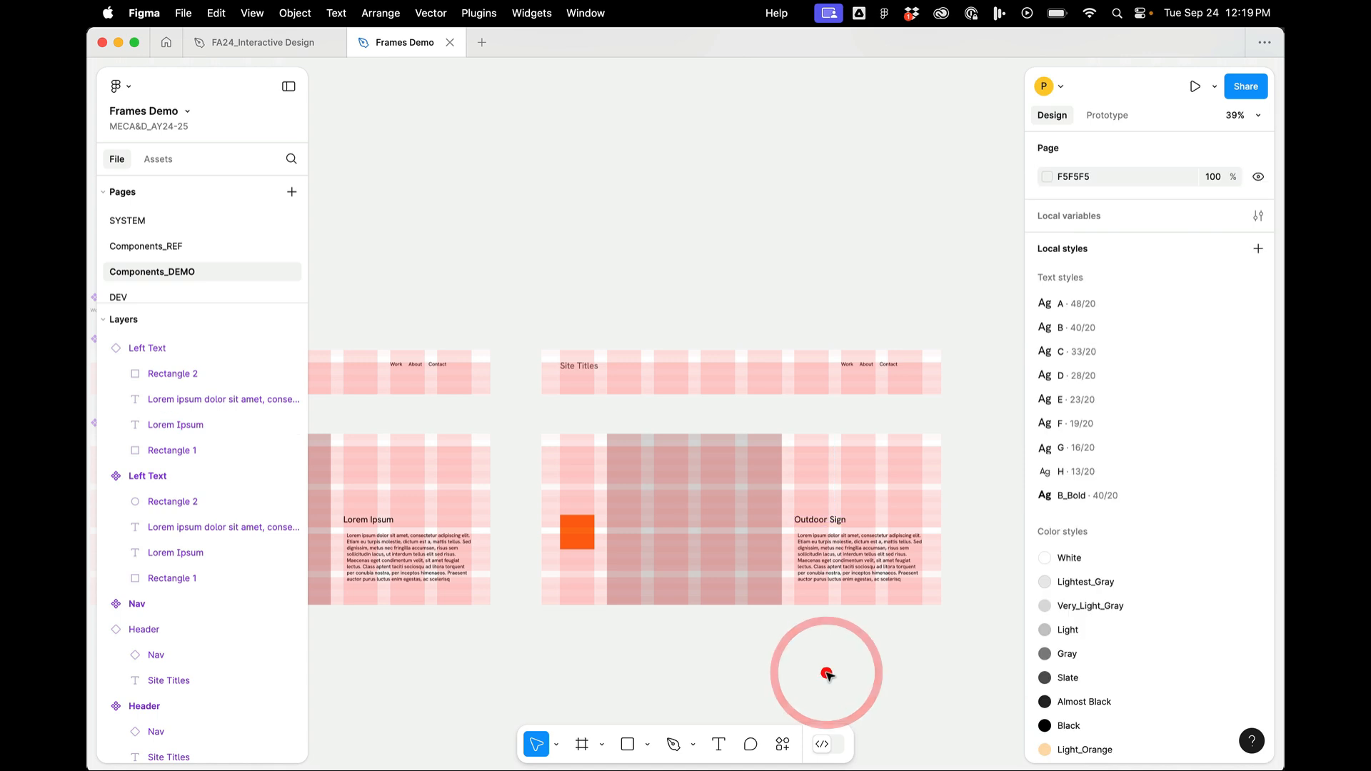
- Copy the leaf and industrial-type images from the Components_REF page into Components_DEMO and place them below the components, with leaf at about X 853, Y 1307
left_click(684, 534)
left_click(684, 534)
scroll(649, 609, "down", 5)
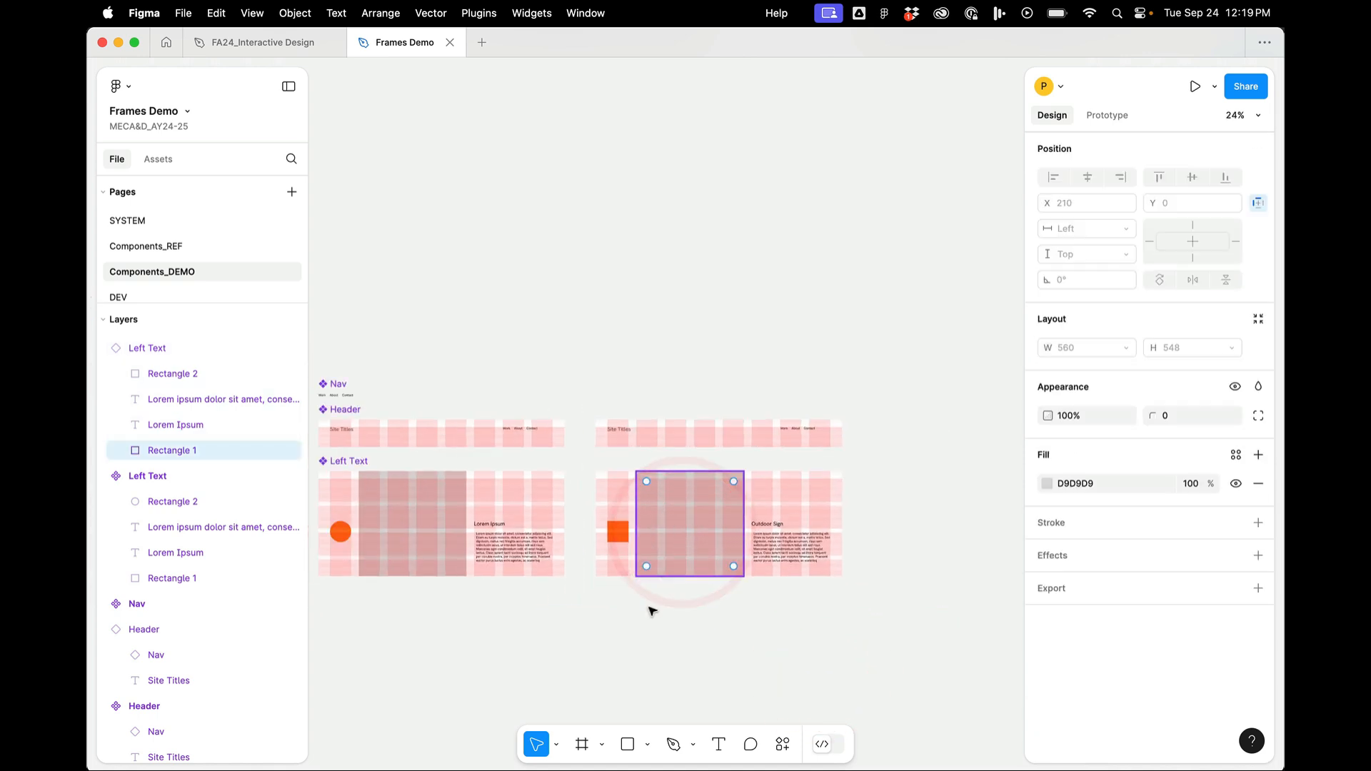
left_click(643, 617)
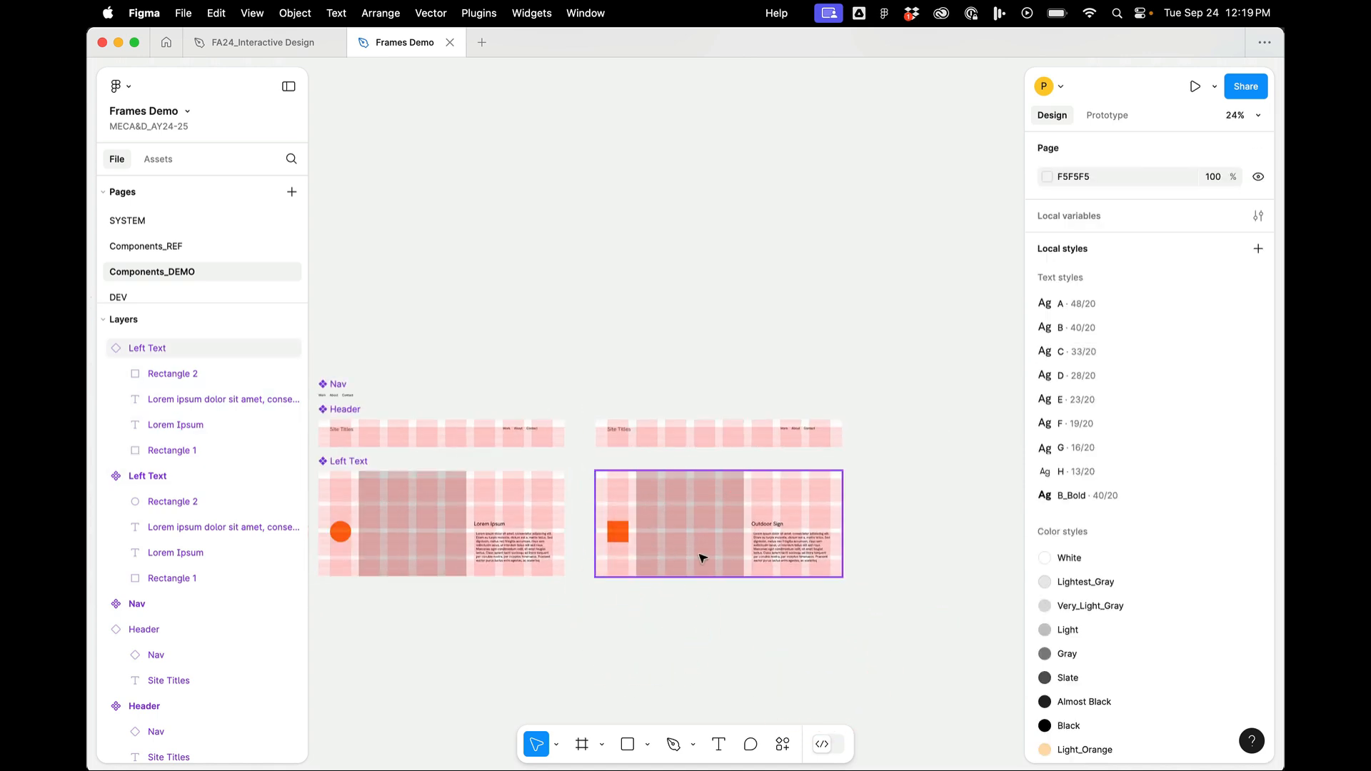
left_click(636, 655)
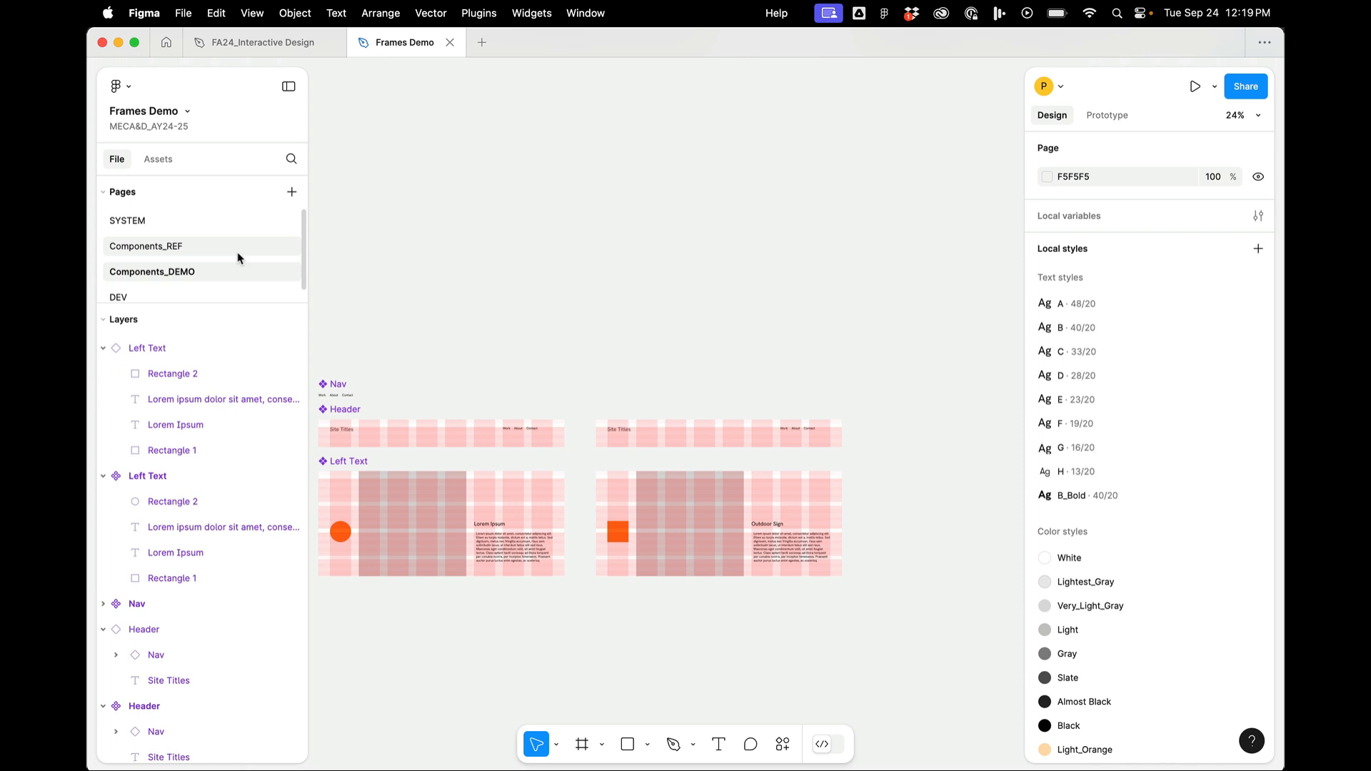
left_click(190, 247)
key("super+v")
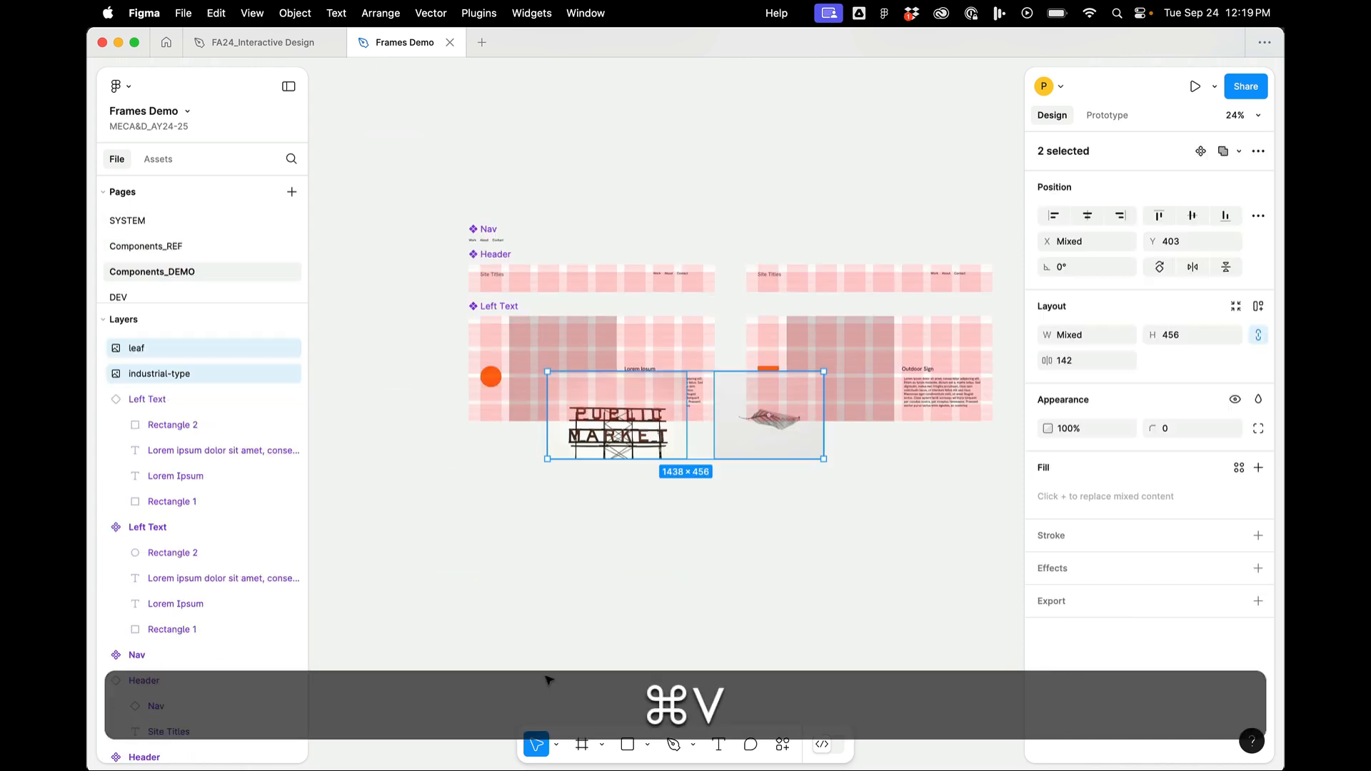
left_click_drag(618, 440, 599, 612)
left_click(872, 563)
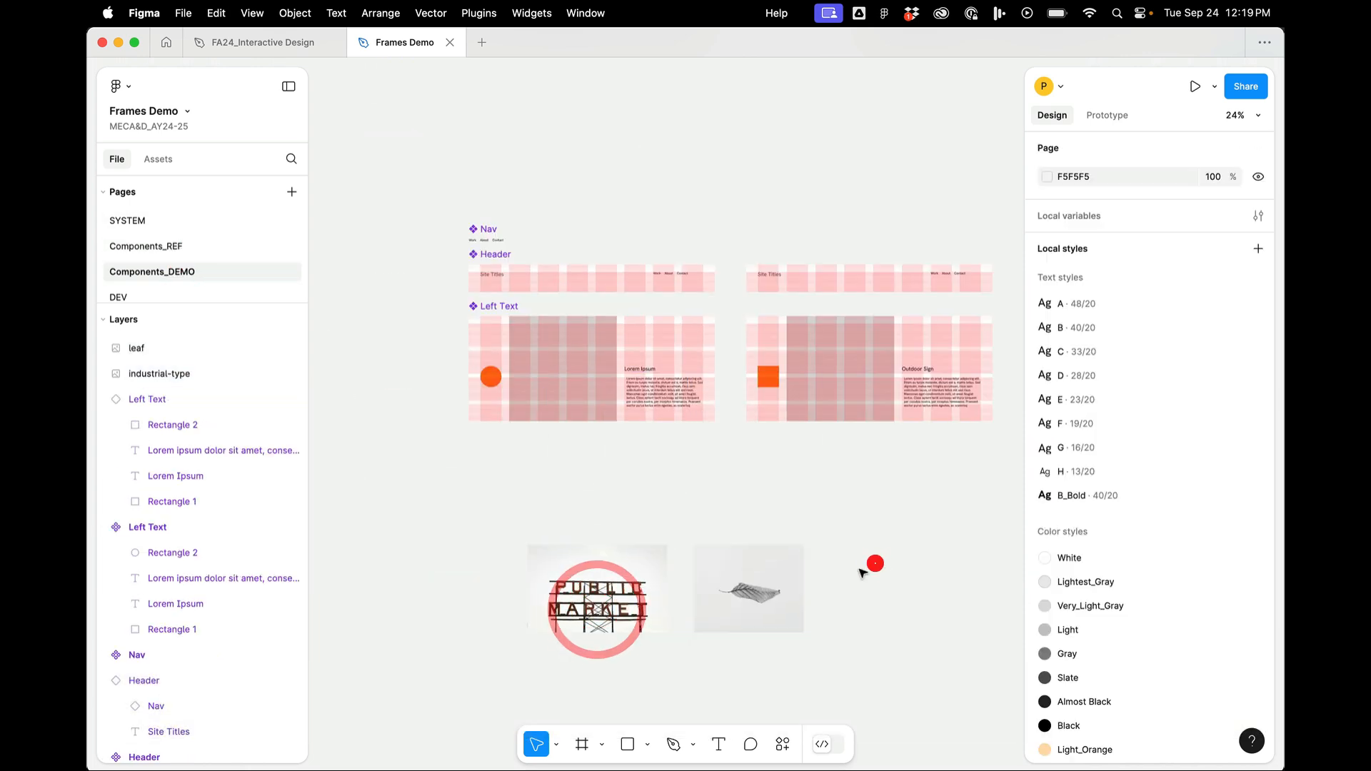
- Copy the leaf image's properties and paste them onto the grey rectangle in the Left Text instance
left_click(703, 594)
key("super+alt+c")
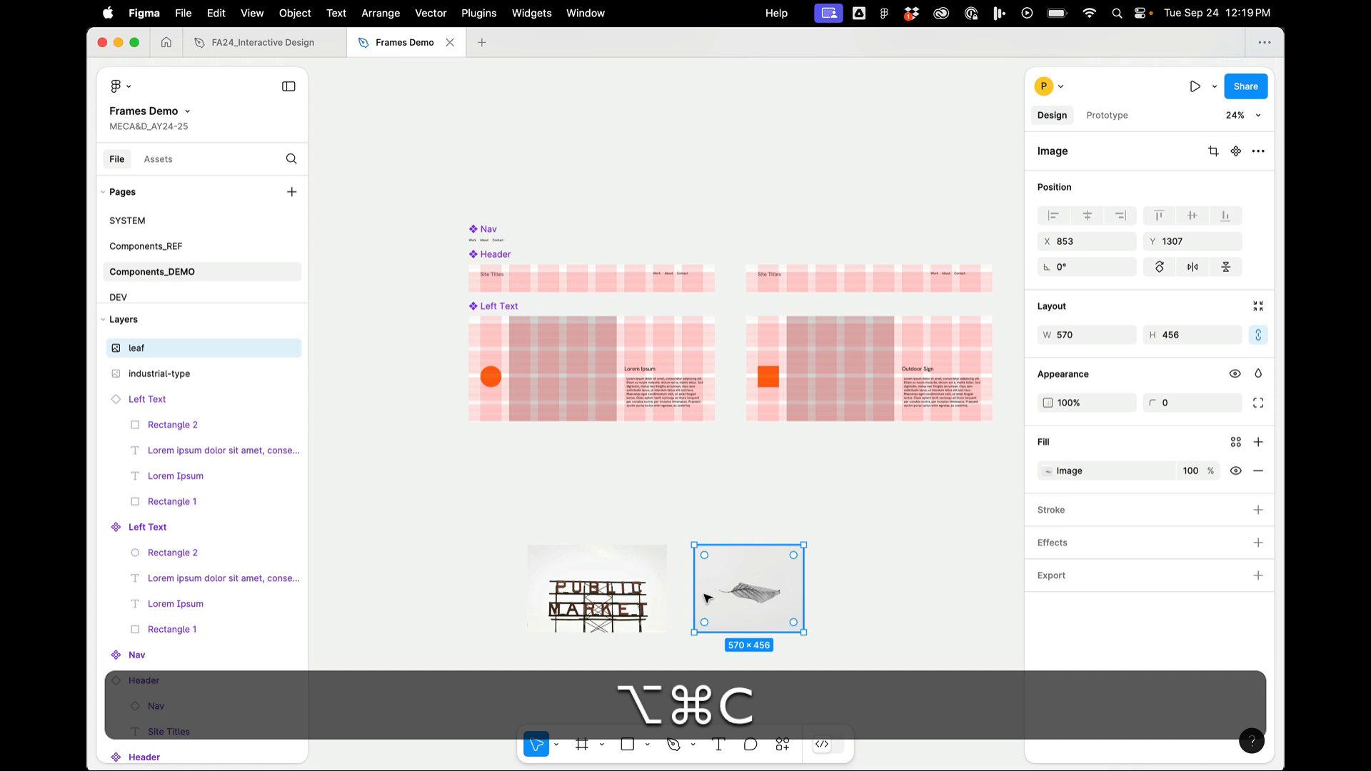
left_click(850, 369)
left_click(852, 370)
key("super+alt+v")
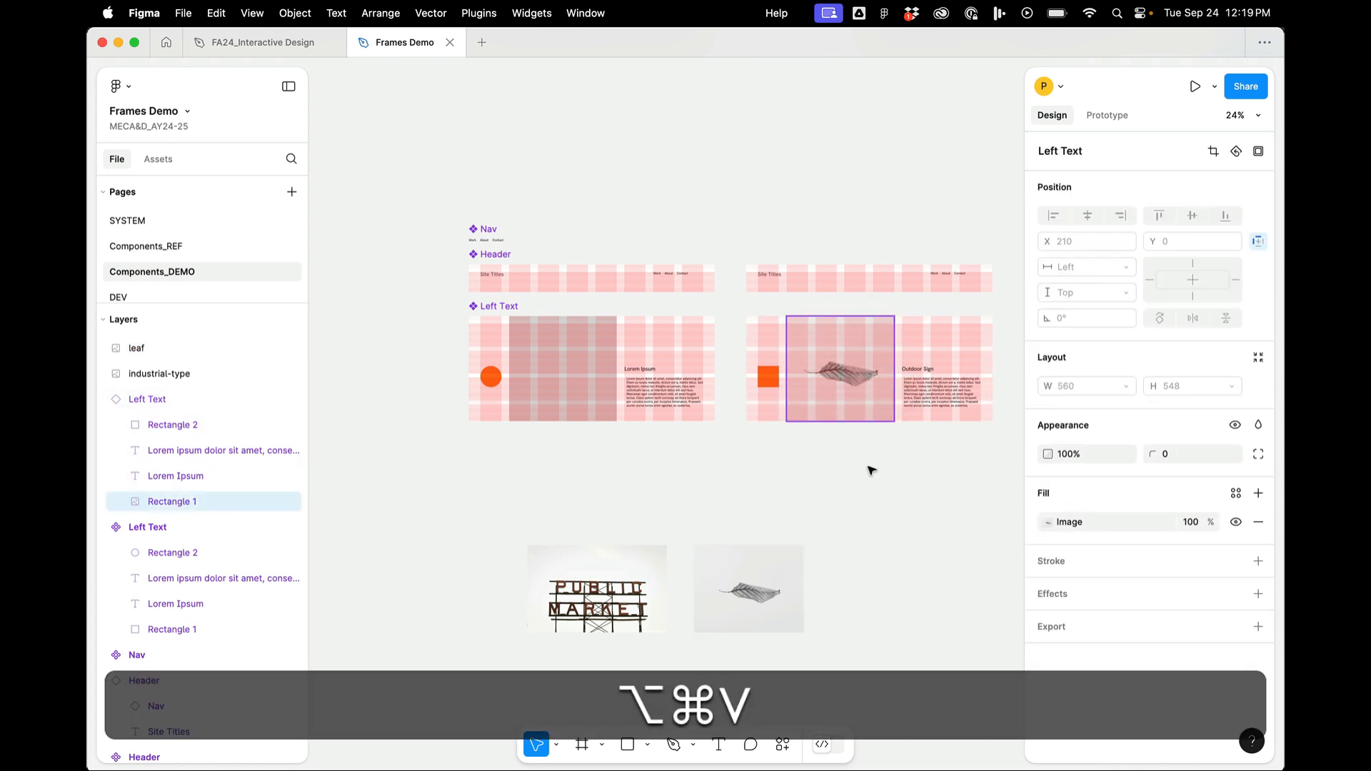
left_click(868, 467)
- Hide the layout grids on all frames
scroll(795, 452, "up", 3)
scroll(796, 450, "right", 3)
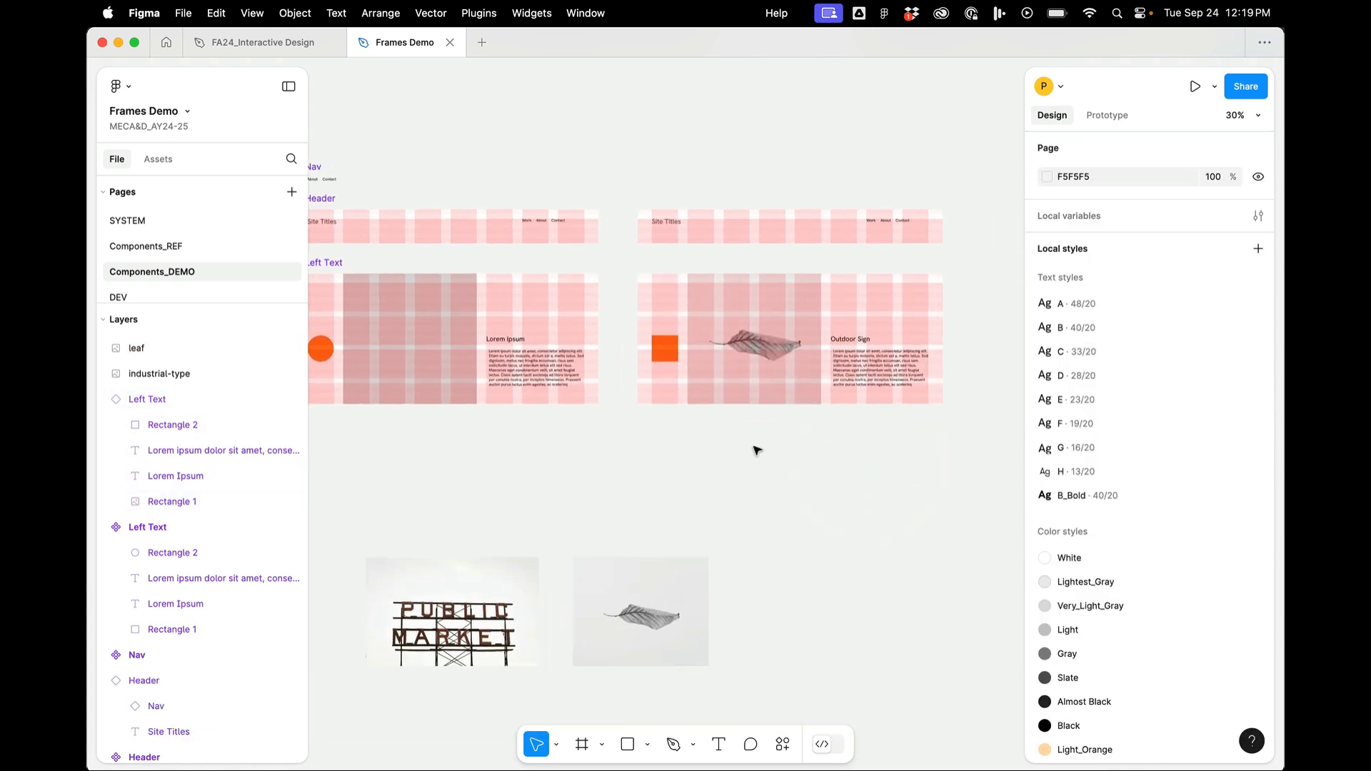
key("shift+g")
scroll(677, 389, "up", 2)
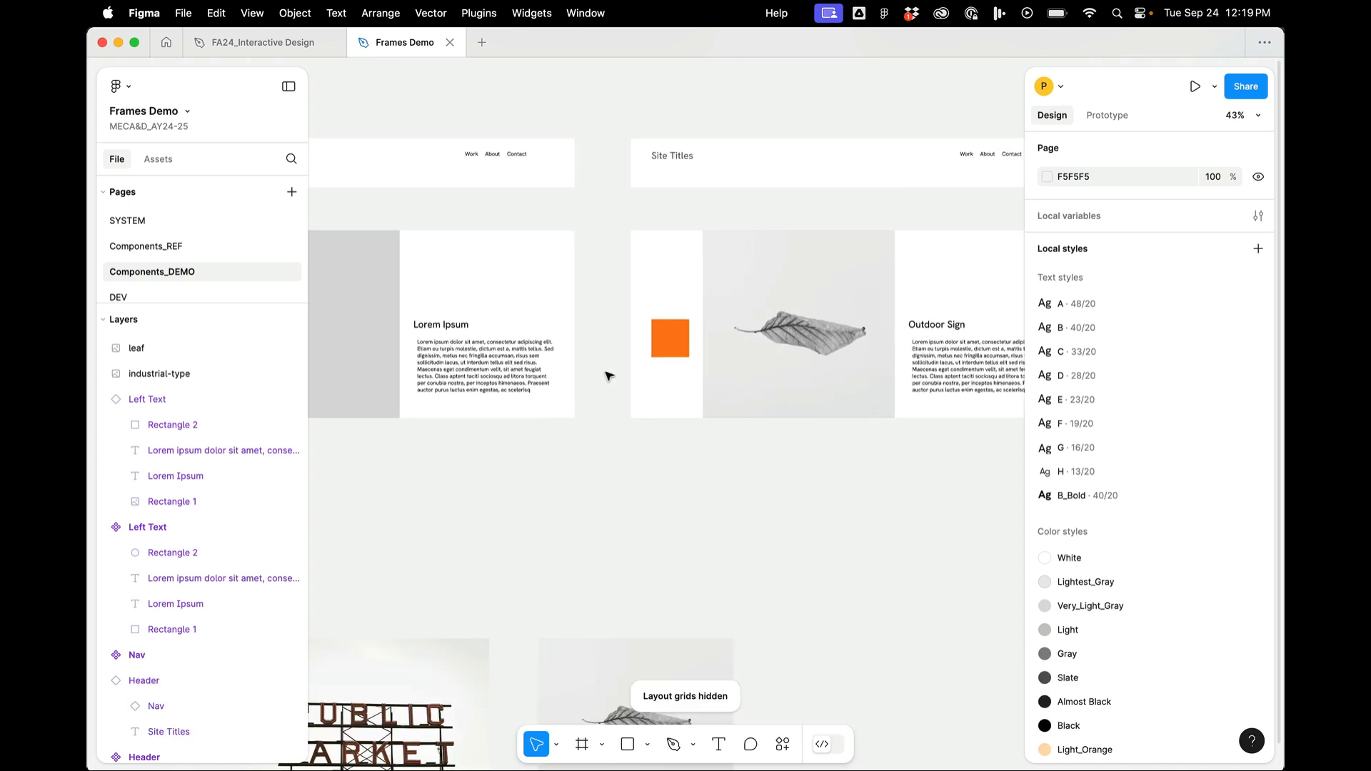
- Shift the grey rectangle in the Left Text main component toward its text, and undo the move
double_click(402, 360)
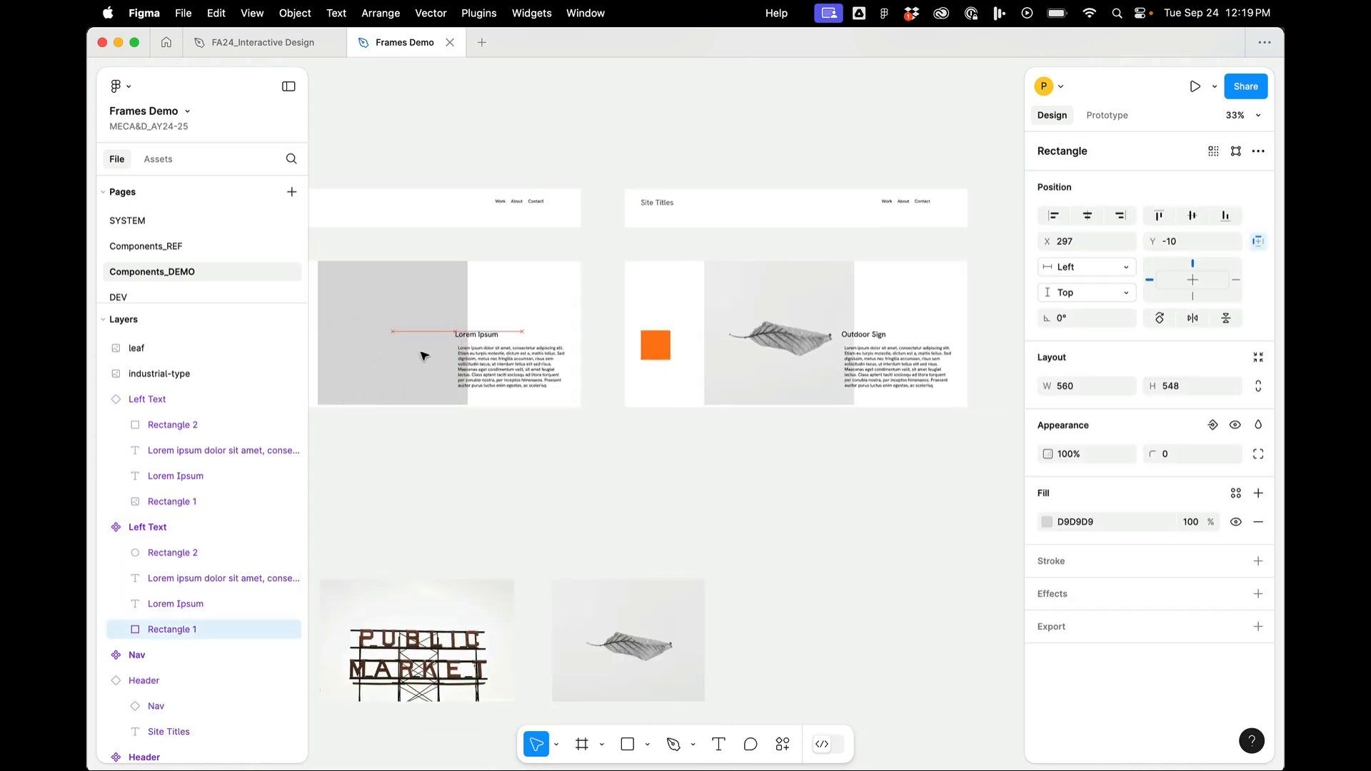
left_click_drag(394, 358, 392, 358)
key("super+z")
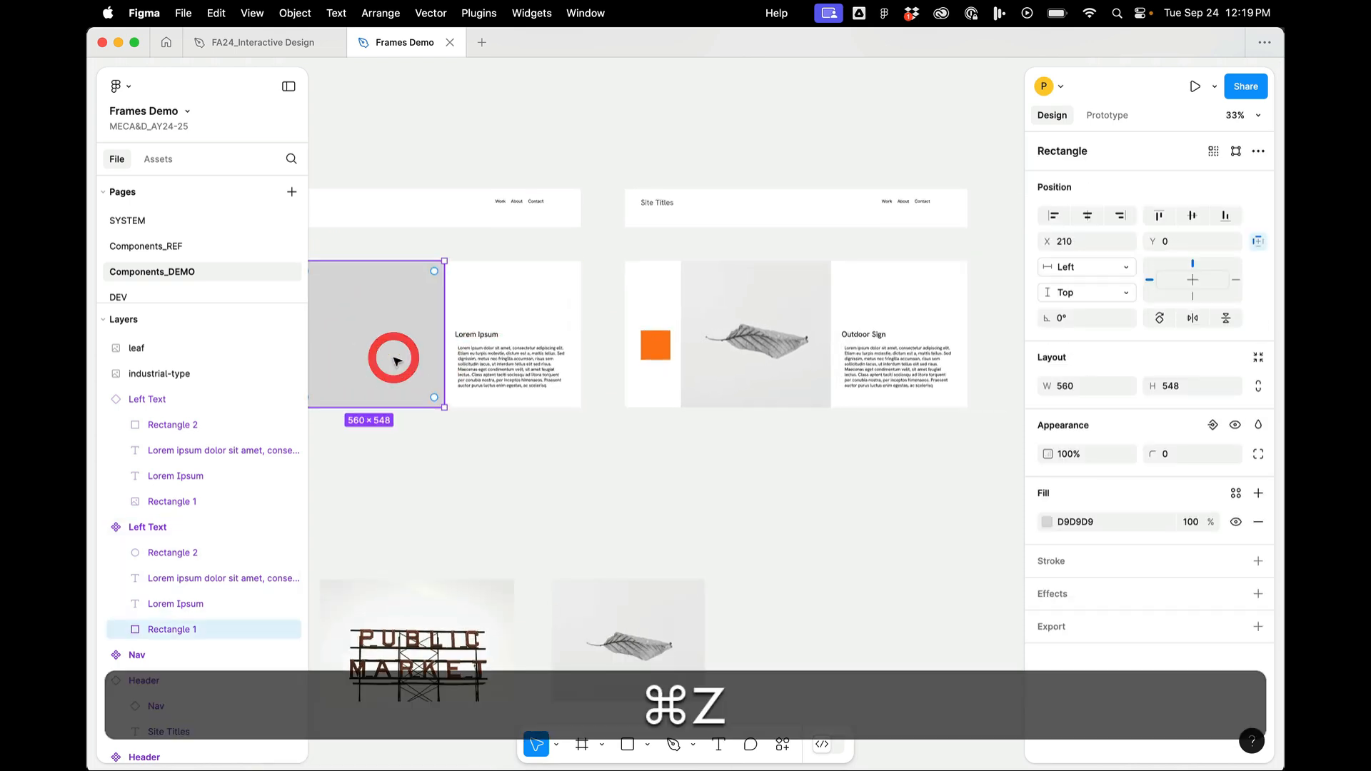
left_click(610, 439)
scroll(609, 439, "down", 3)
scroll(609, 438, "left", 2)
scroll(613, 442, "left", 1)
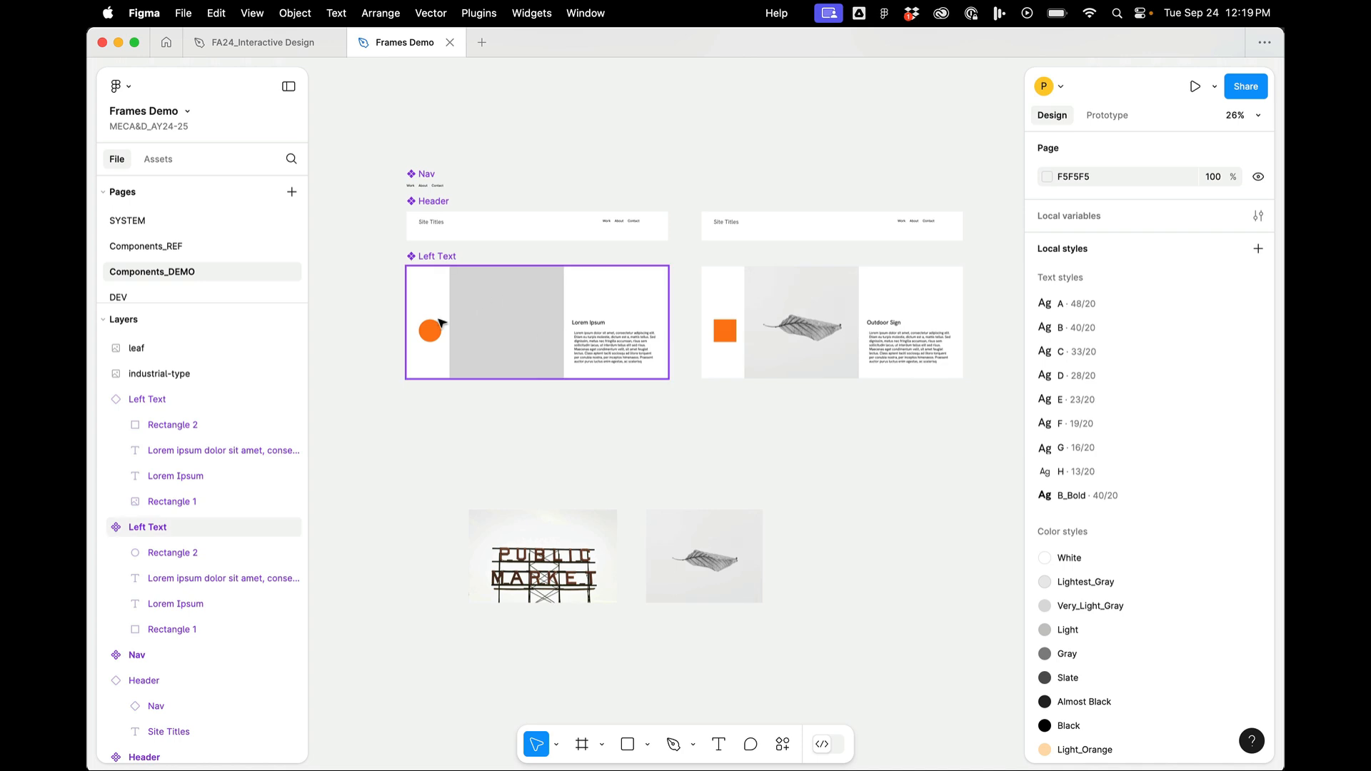
- Apply the Medium_Orange colour style to the square in the Left Text instance
scroll(866, 300, "up", 3)
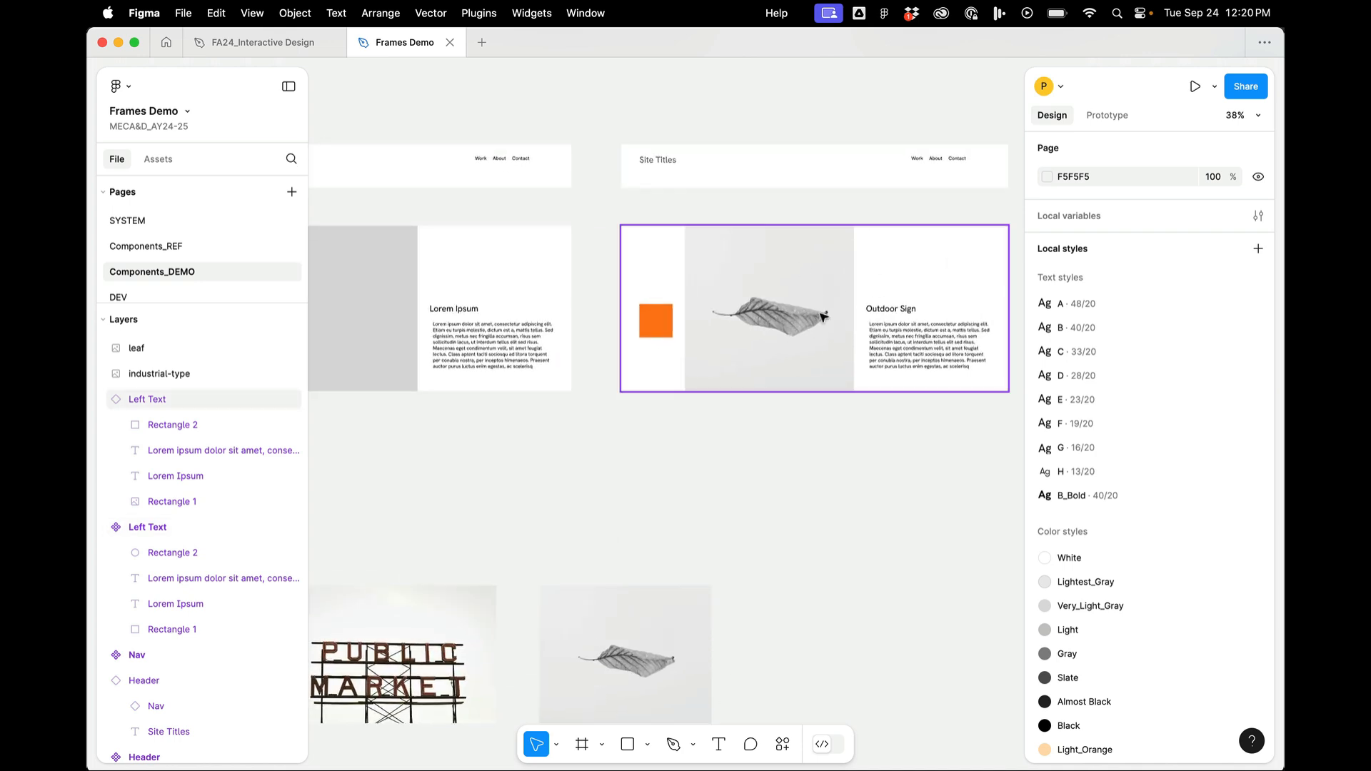
scroll(823, 317, "down", 2)
left_click(735, 389)
left_click(693, 323)
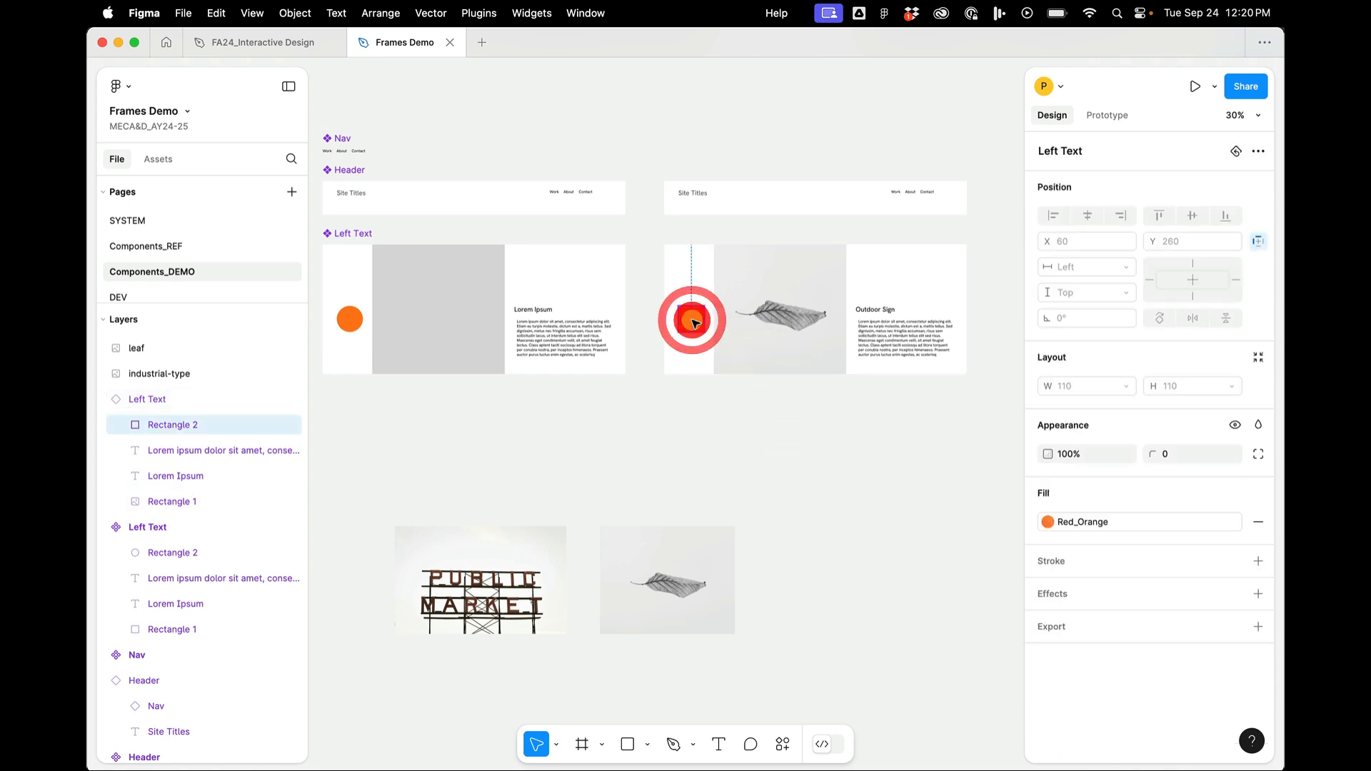
left_click(1100, 522)
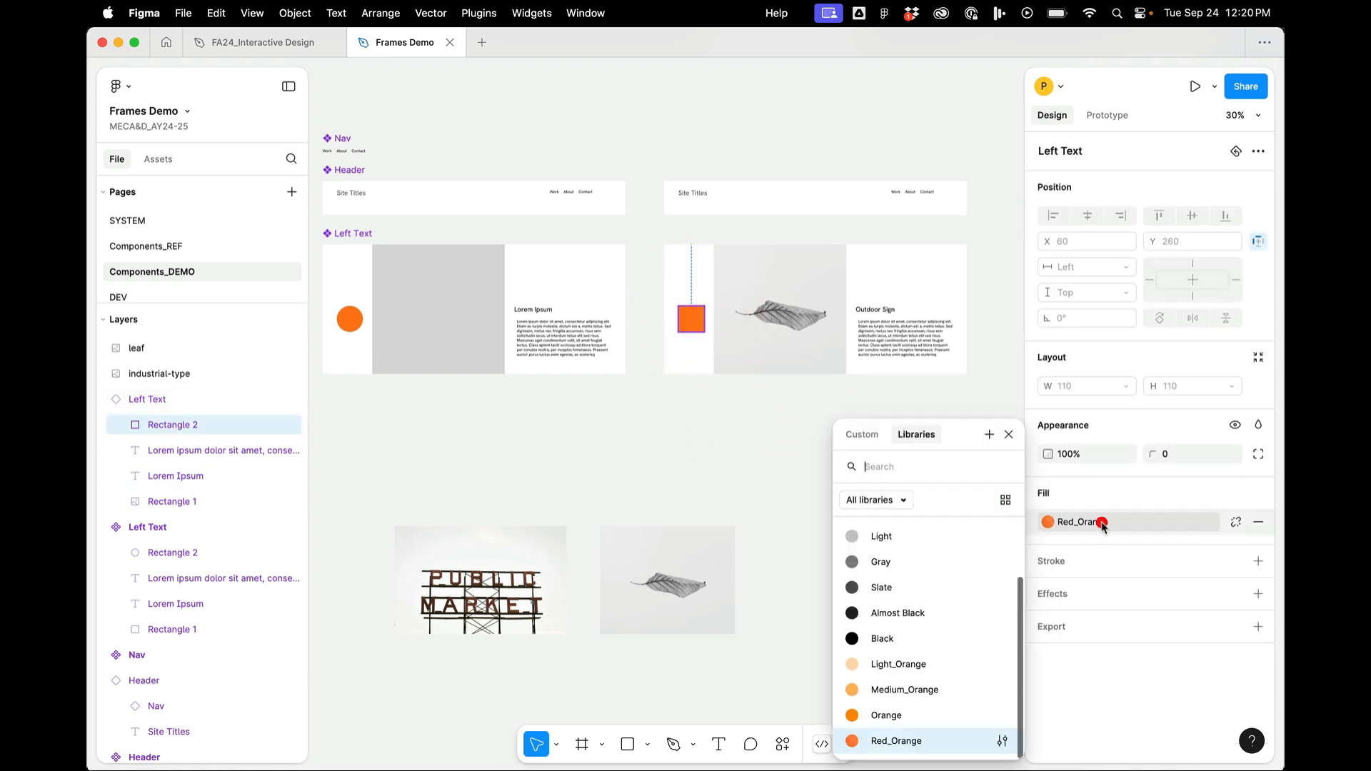
left_click(932, 682)
left_click(809, 500)
scroll(809, 502, "down", 3)
scroll(809, 503, "up", 2)
- Place another Left Text instance at X 1640, Y 1065 and detach it from its main component
key("super+Tab")
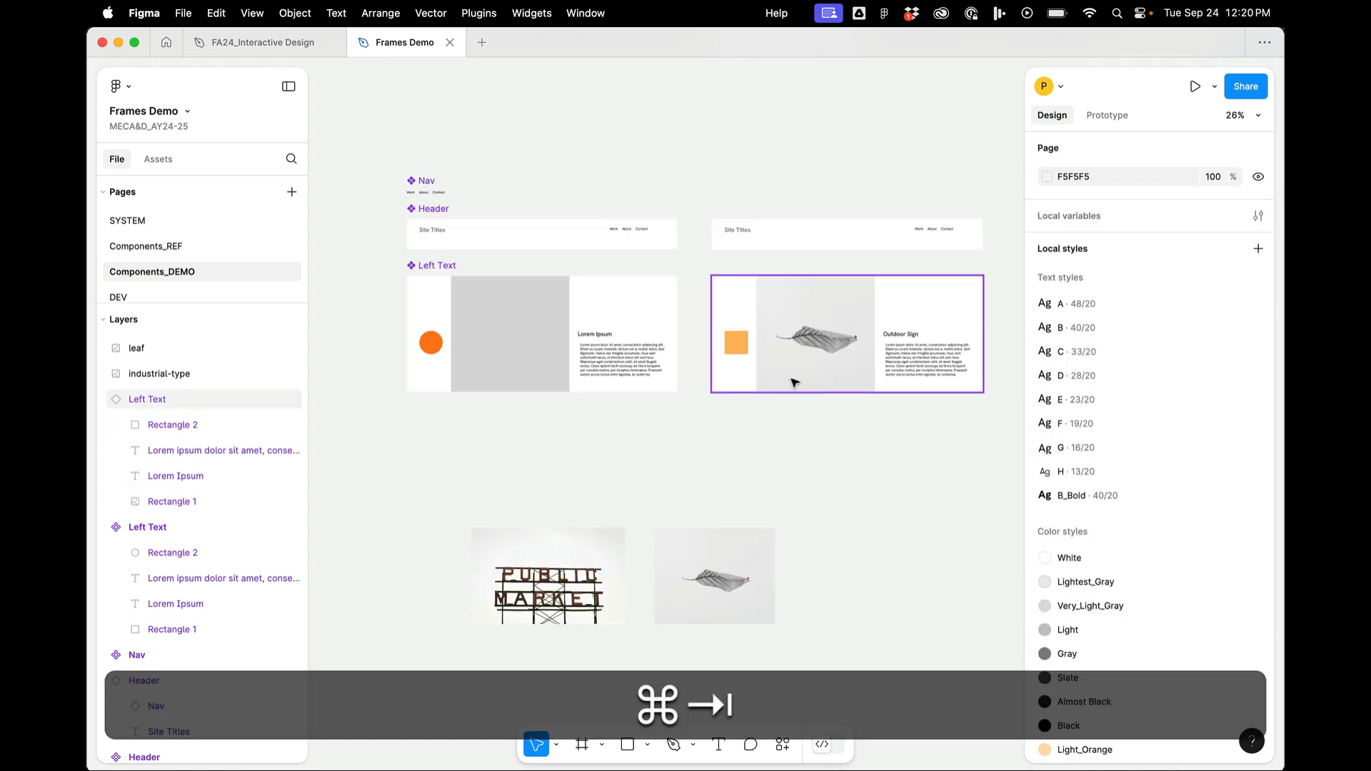
left_click(787, 341)
left_click(541, 332)
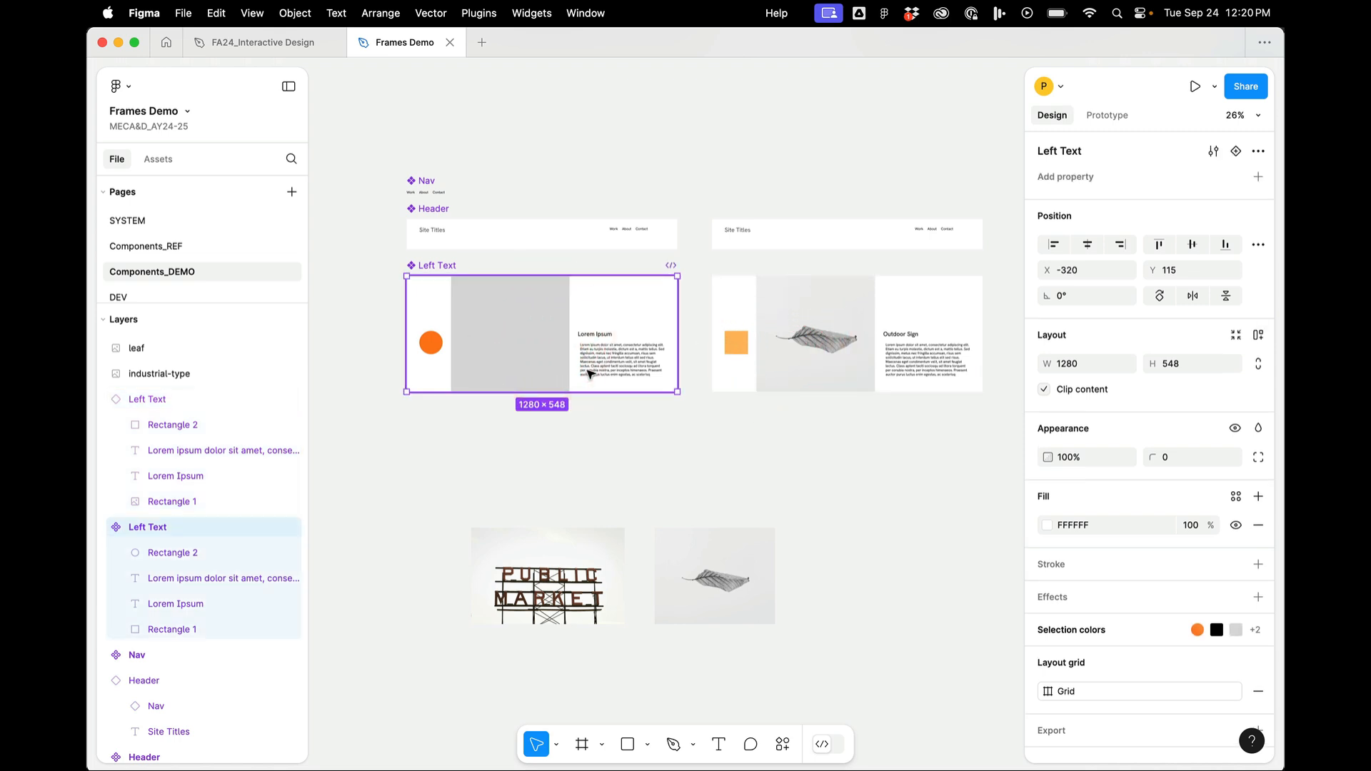
left_click_drag(590, 372, 1001, 571)
right_click(945, 536)
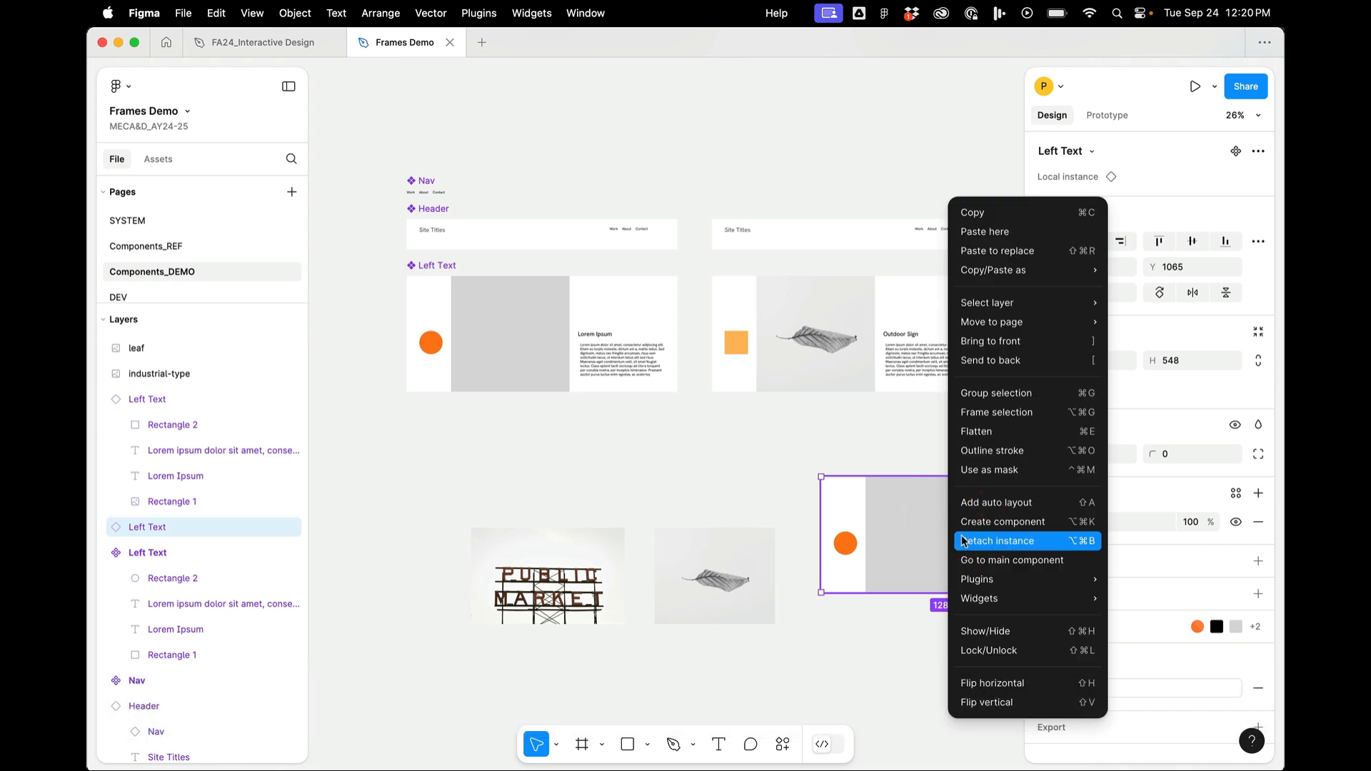
left_click(963, 542)
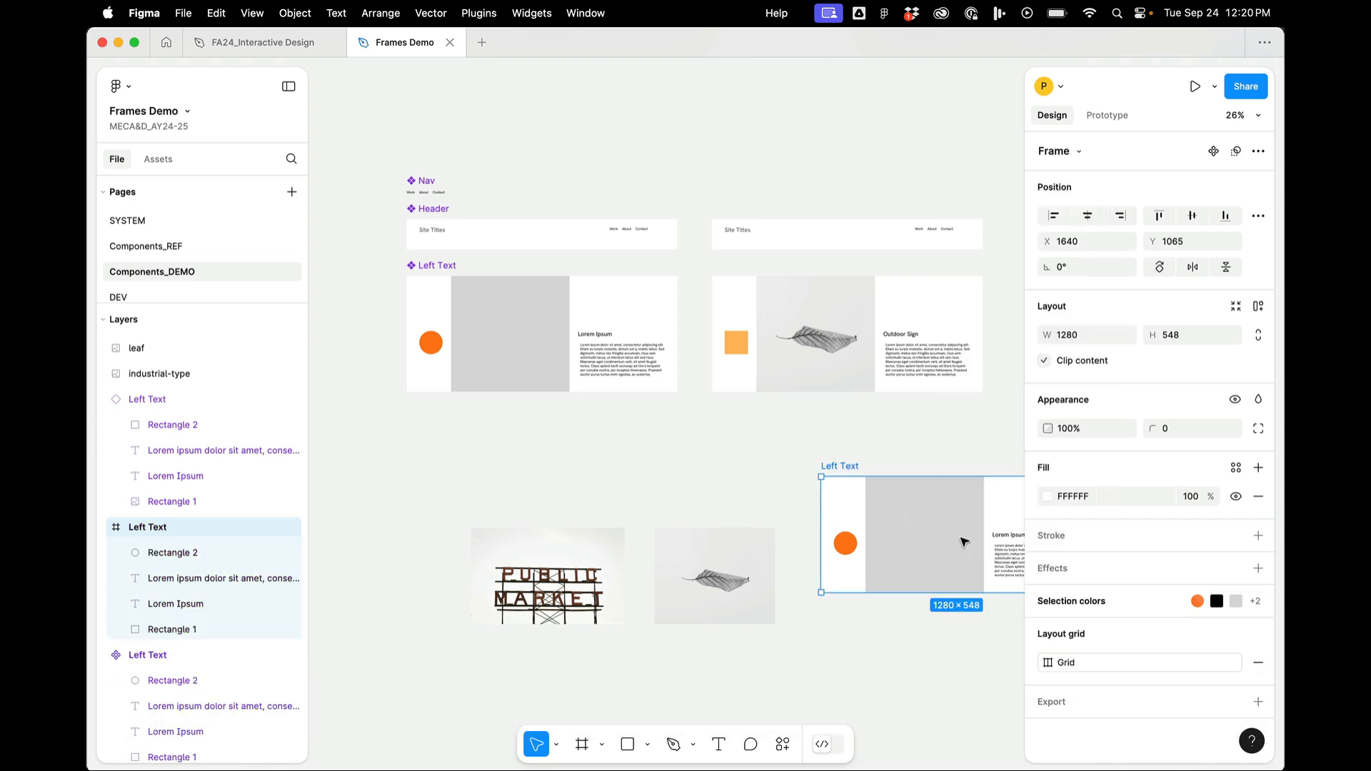
- Compare the Left Text main component with the detached Left Text frame
left_click(436, 268)
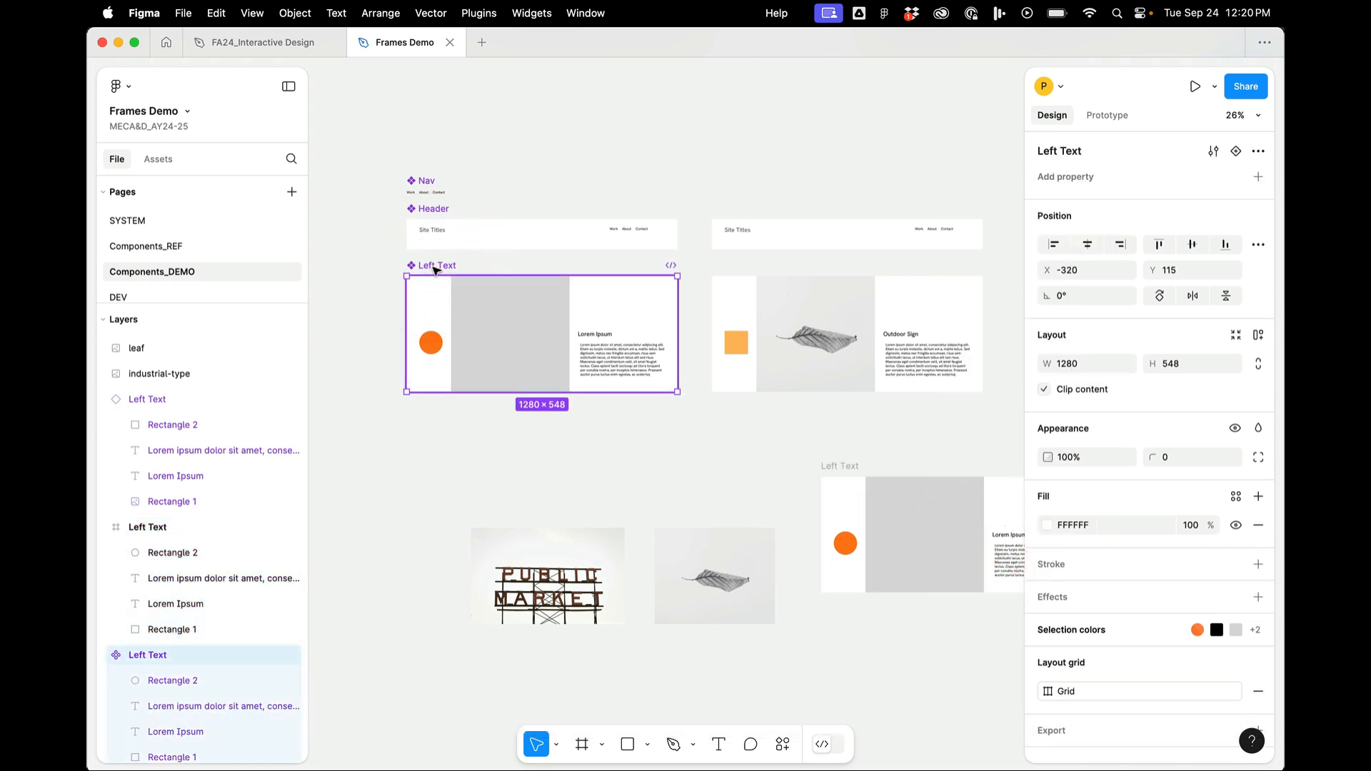
left_click(860, 560)
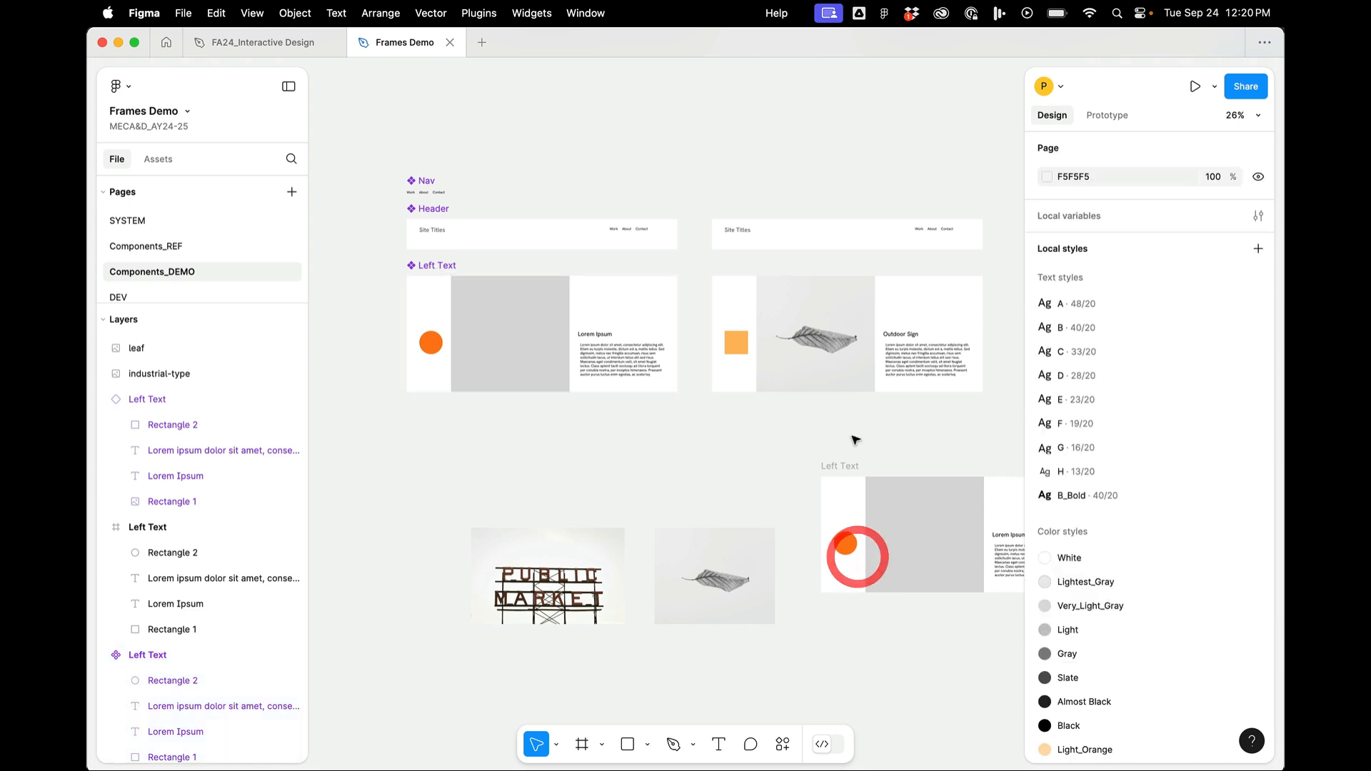
left_click(840, 479)
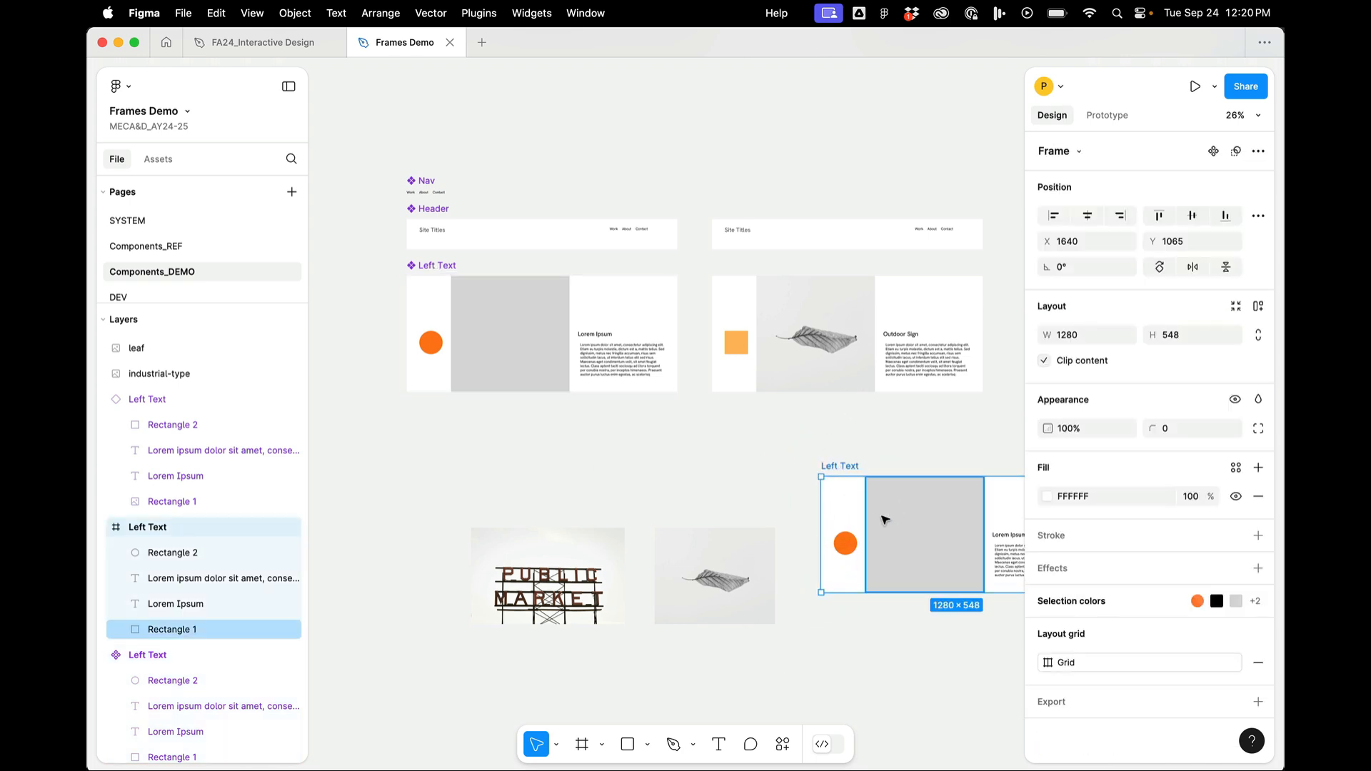
left_click(734, 507)
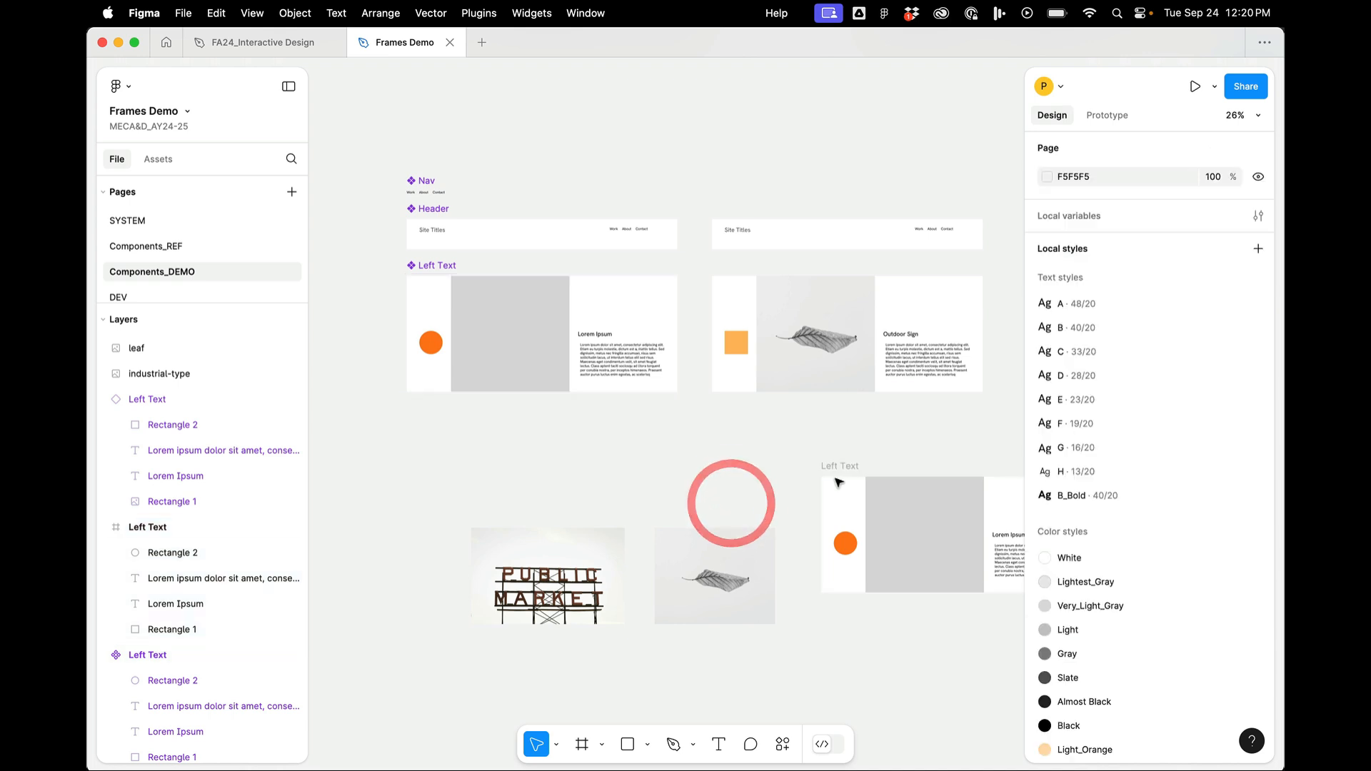
left_click(840, 480)
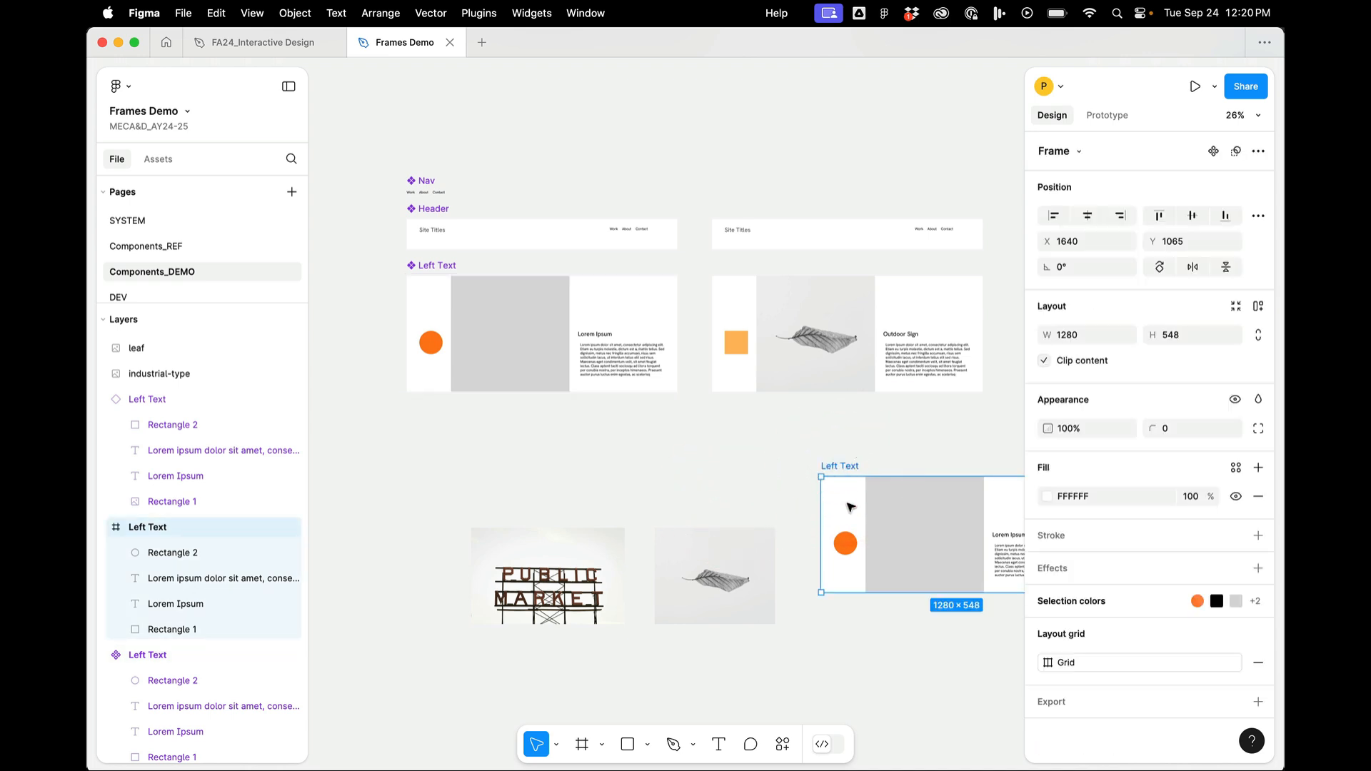
left_click(674, 506)
scroll(674, 505, "up", 2)
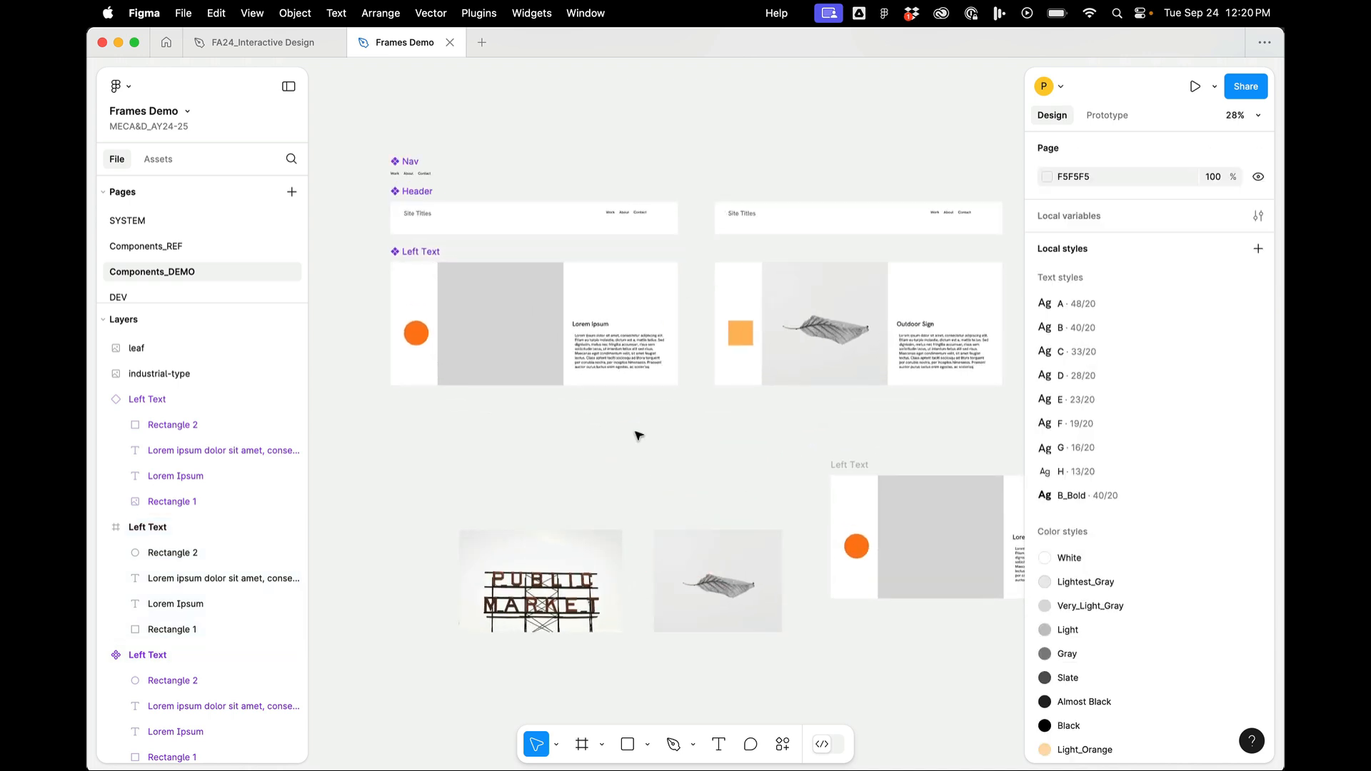
- Move the detached Left Text frame directly beneath the Left Text main component and shift both images down clear of it
left_click_drag(856, 467, 415, 424)
left_click(374, 607)
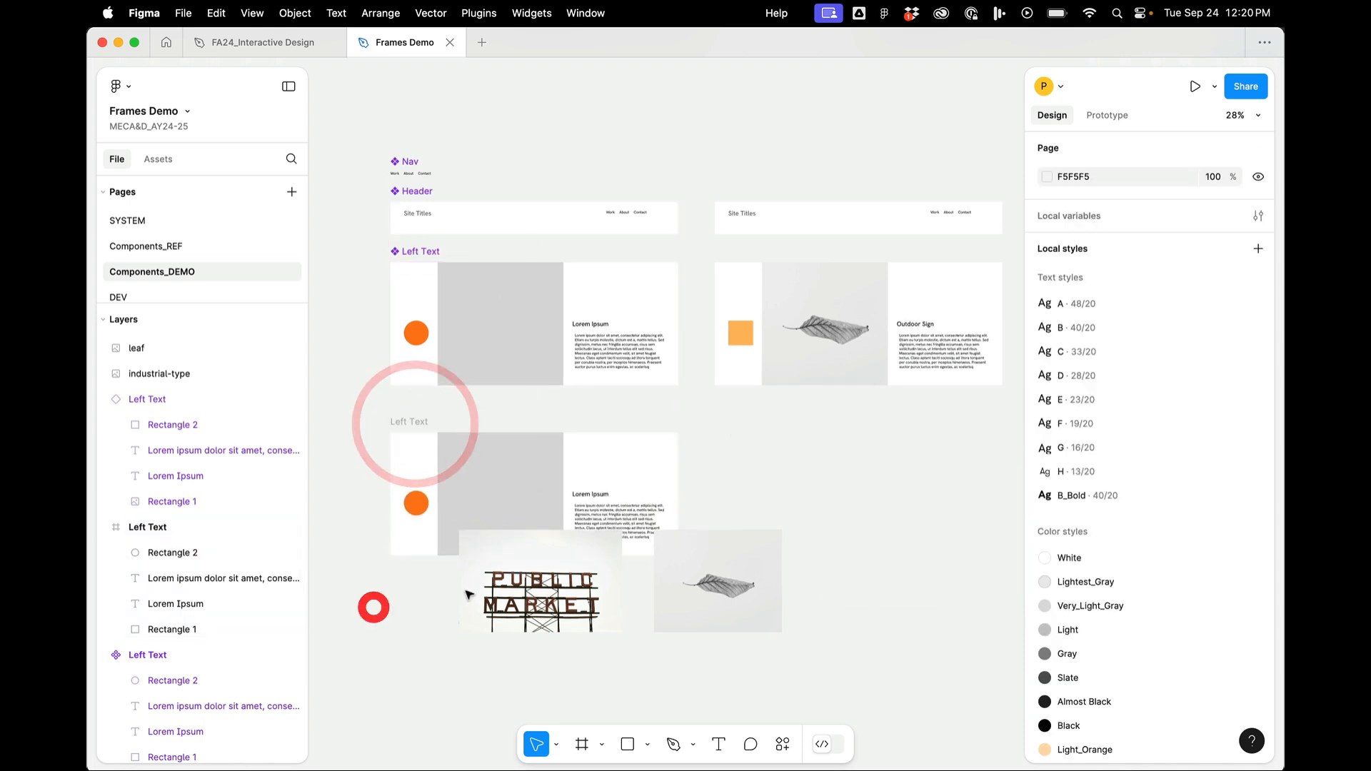
left_click_drag(568, 606, 534, 700)
left_click_drag(738, 614, 714, 708)
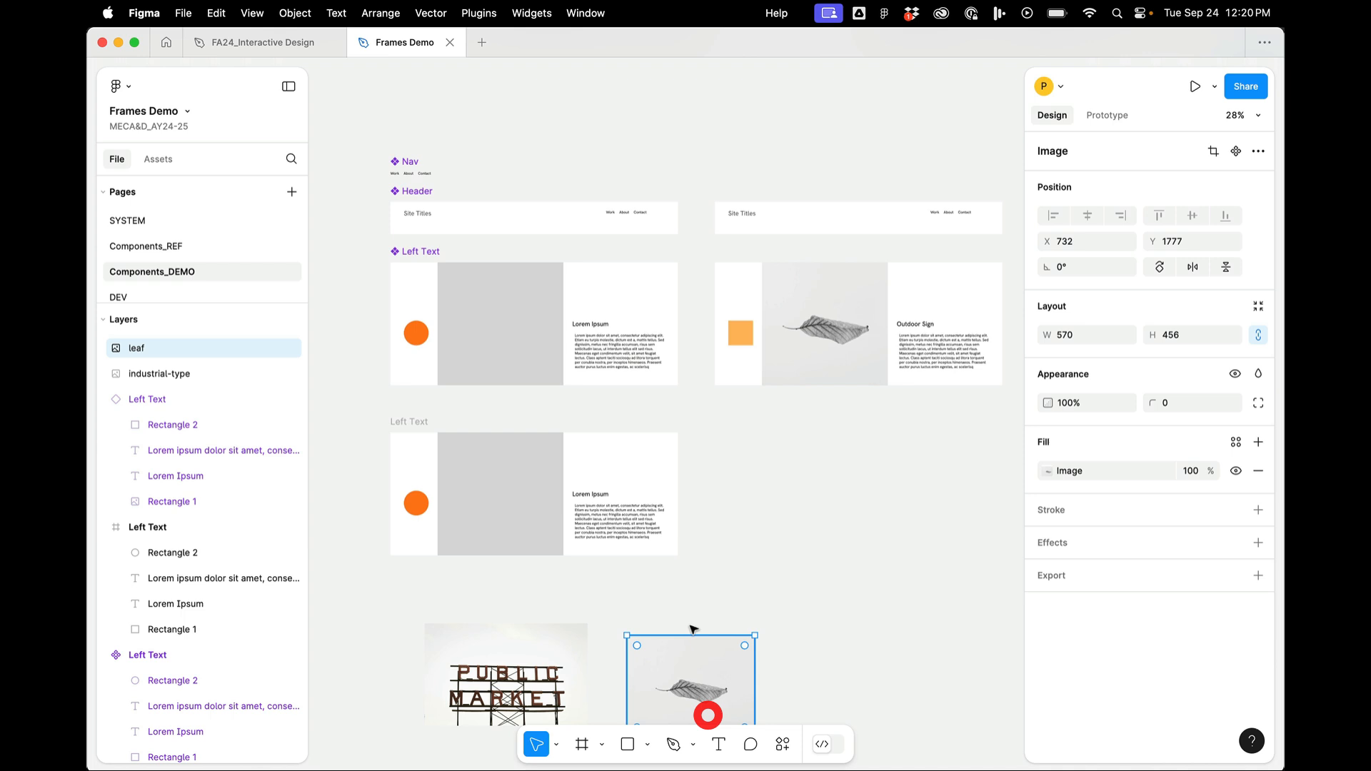
- Move the orange circle in the detached Left Text frame over to its text side, at X 1083, Y 240
scroll(635, 513, "up", 5)
scroll(640, 511, "up", 2)
scroll(640, 511, "left", 2)
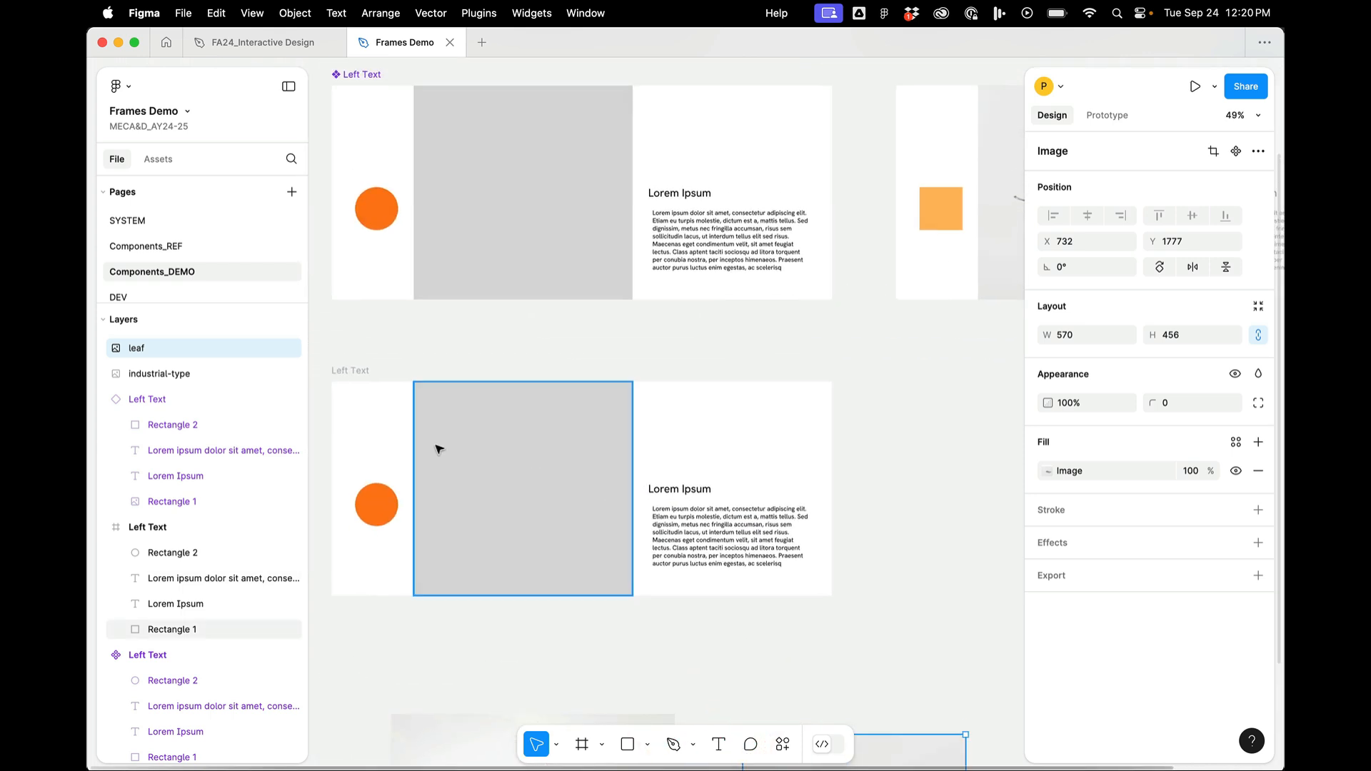
left_click_drag(376, 502, 782, 498)
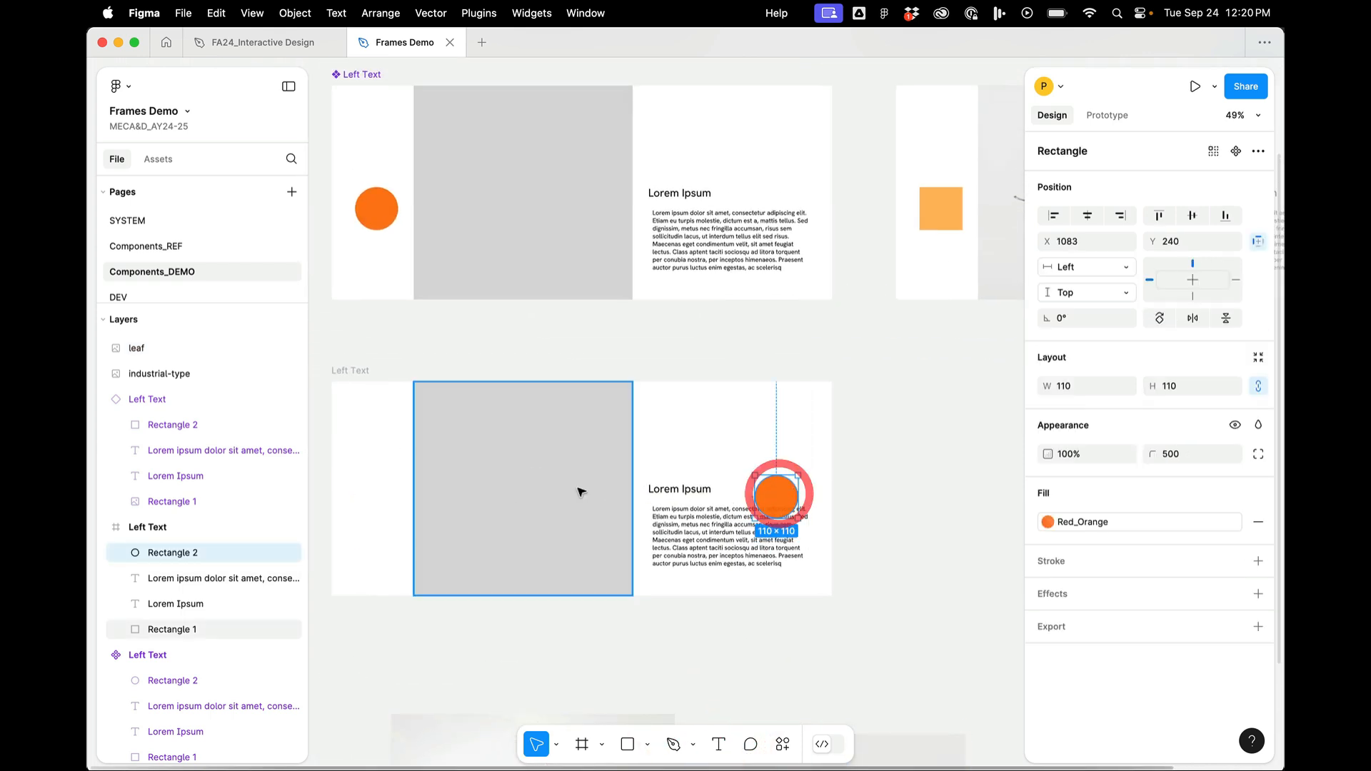
- Show the layout grids and reshape the detached frame's grey rectangle to 560 × 400 at X 510, Y 40
left_click(576, 490)
key("shift+g")
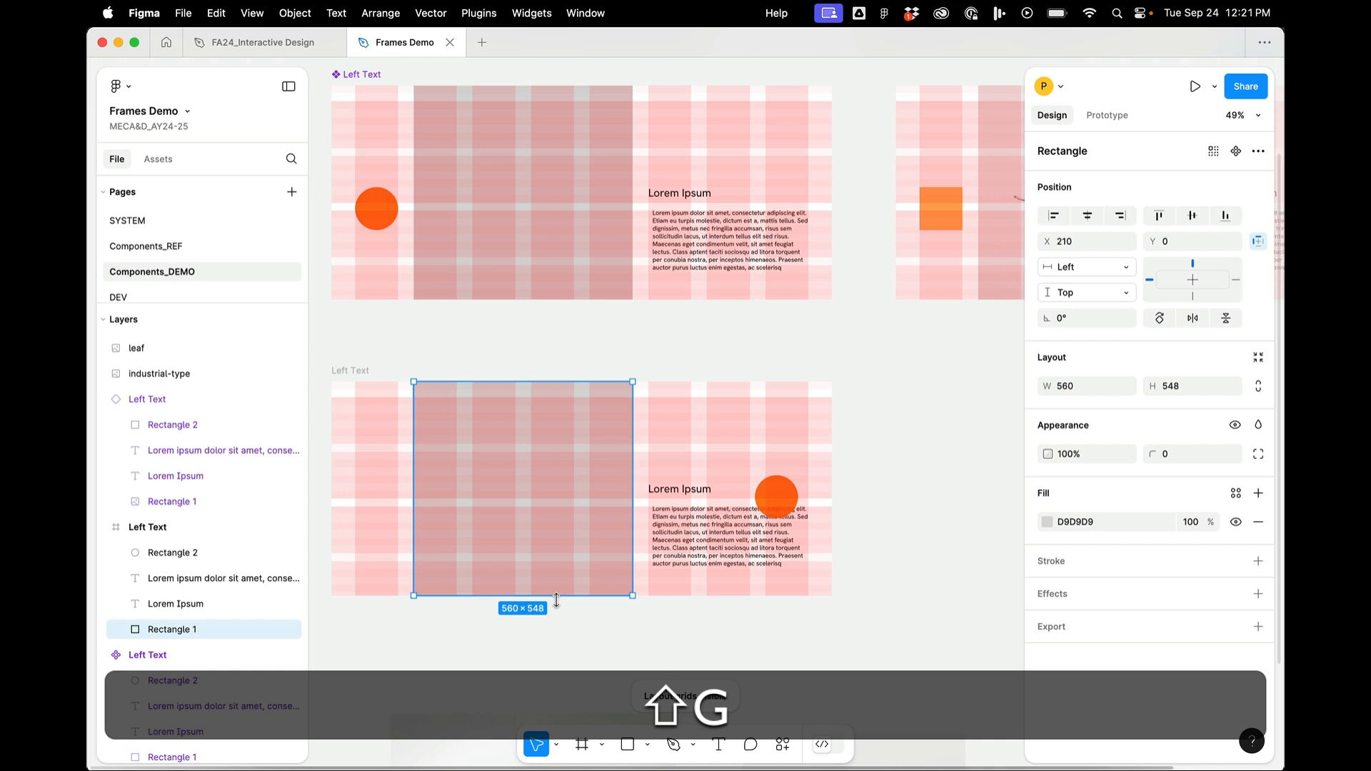
left_click_drag(572, 595, 571, 556)
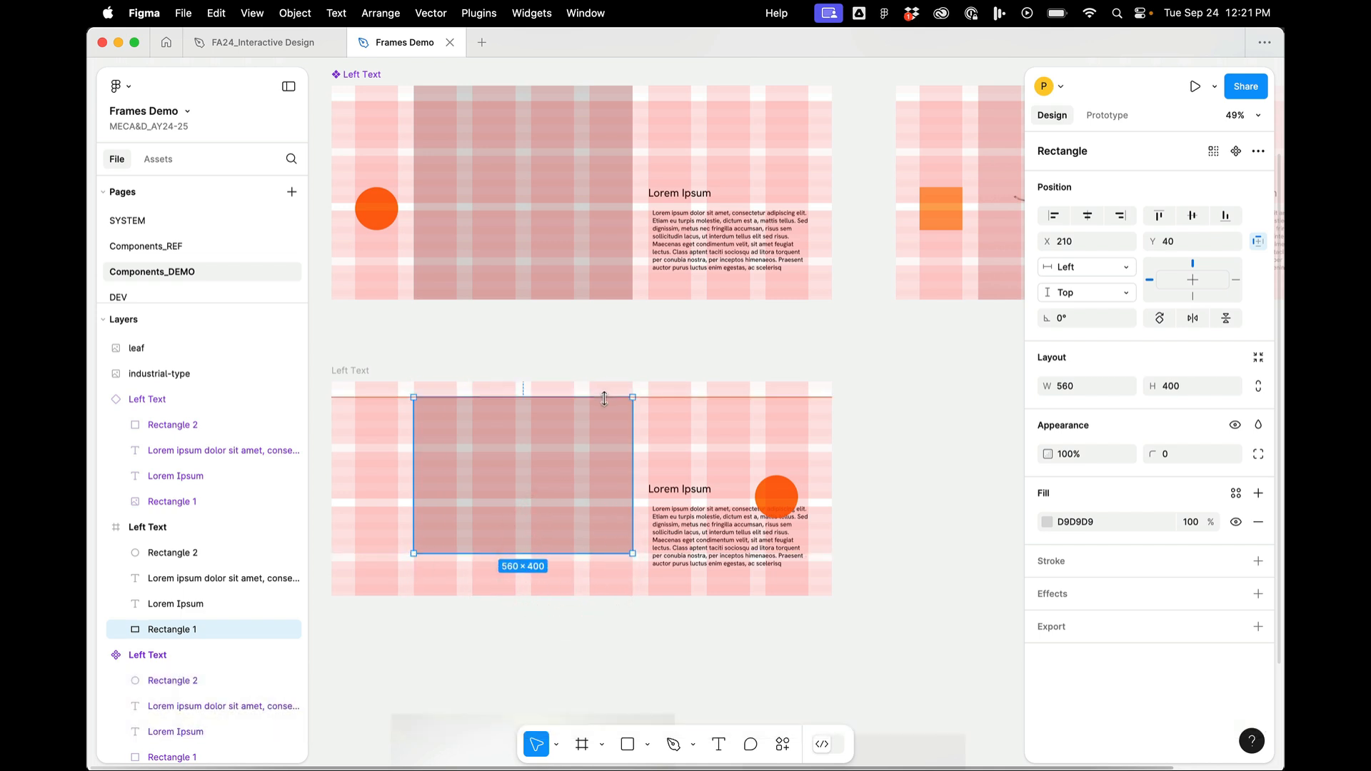
left_click_drag(604, 399, 766, 433)
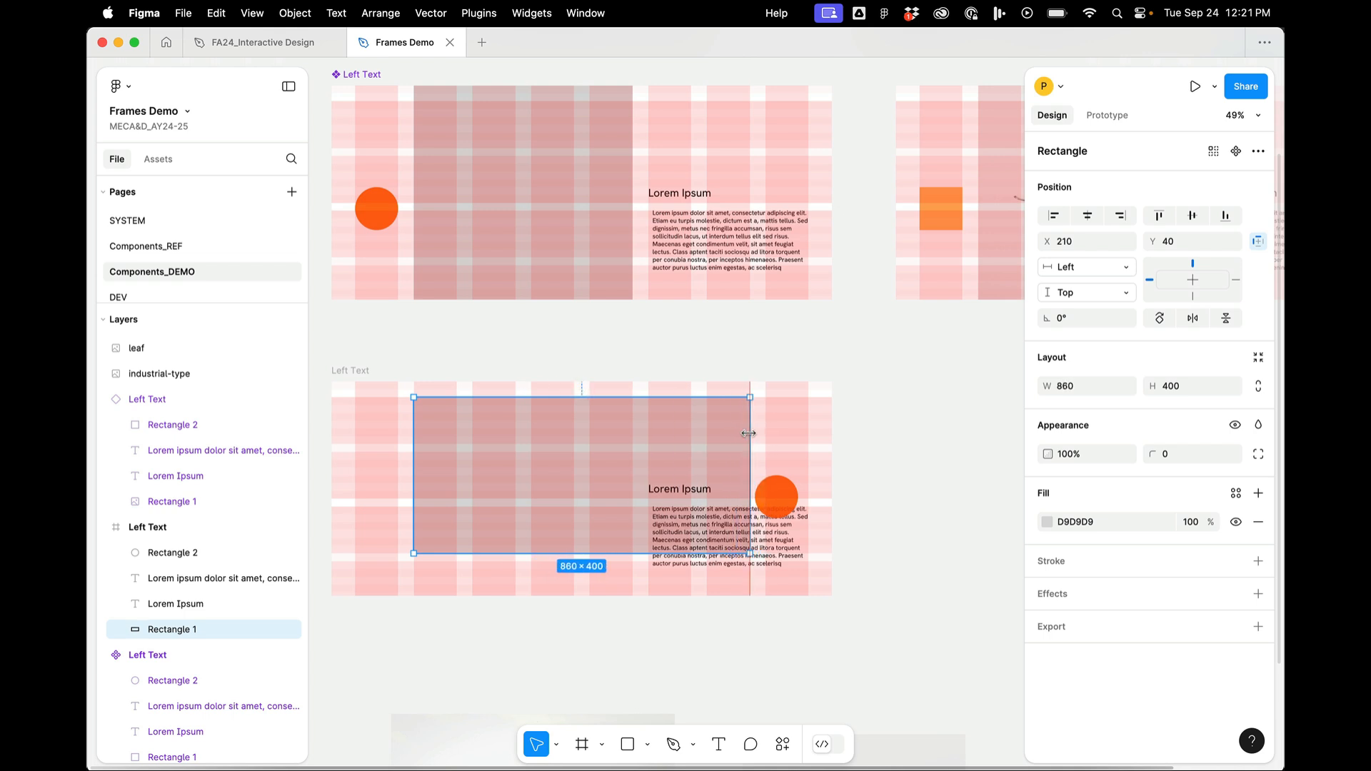
left_click_drag(410, 498, 530, 492)
- Move the detached frame's heading and body text together into the empty space left of the grey rectangle
left_click(699, 490)
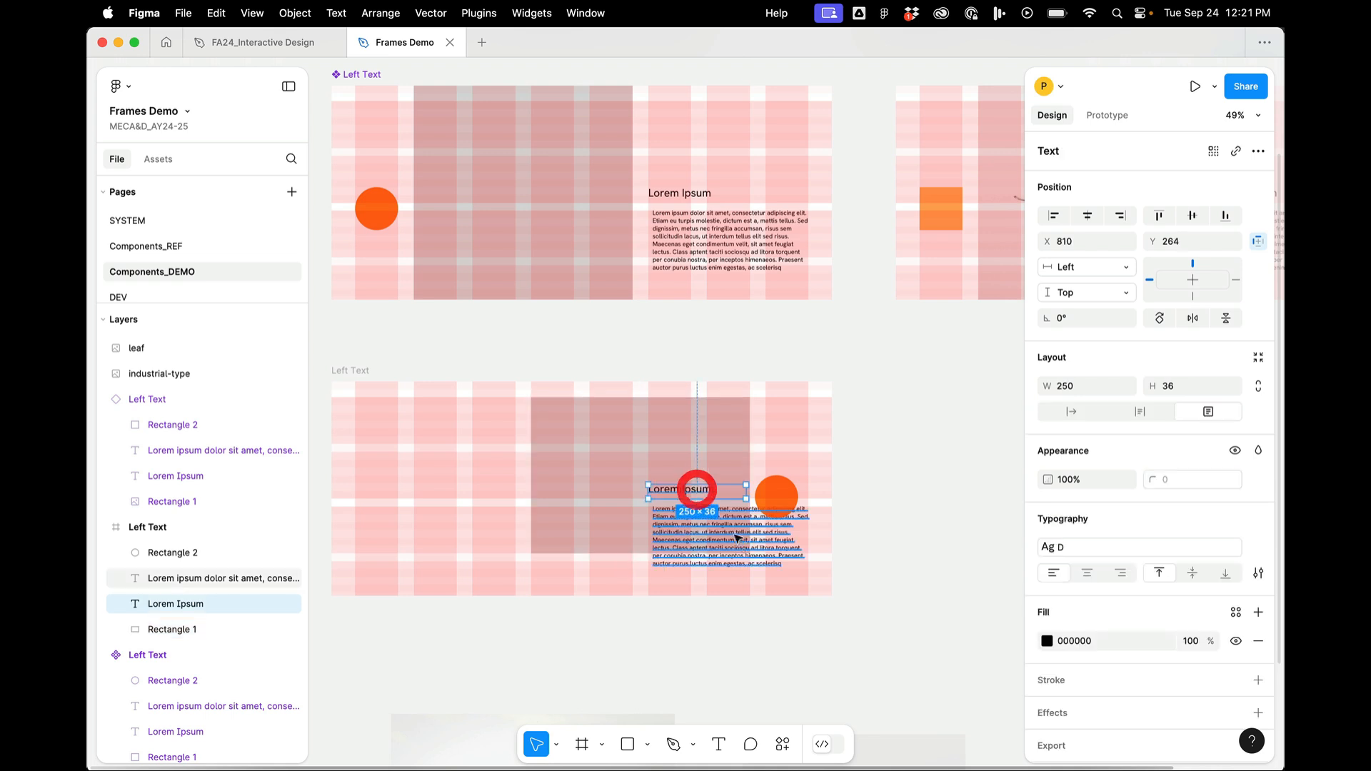
left_click(752, 554, "shift")
left_click_drag(752, 554, 452, 555)
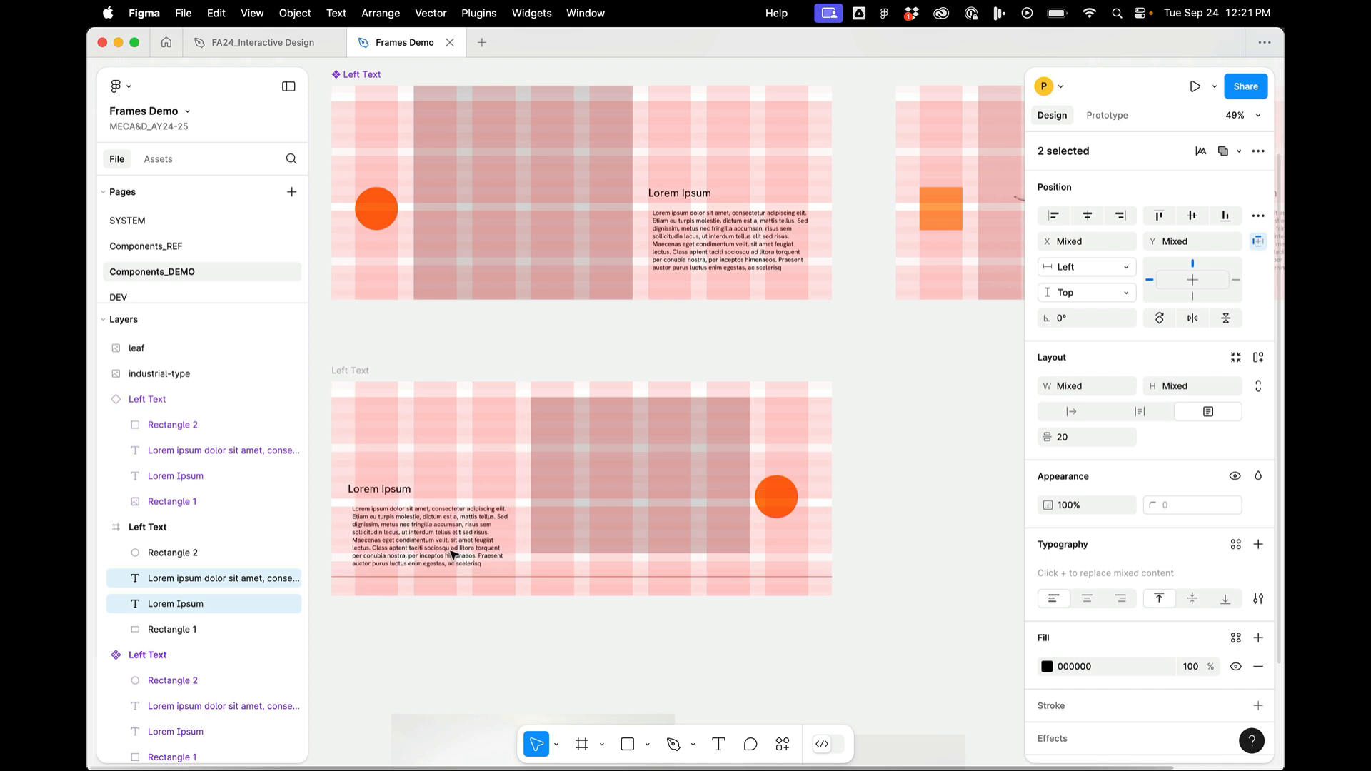
scroll(452, 554, "up", 2)
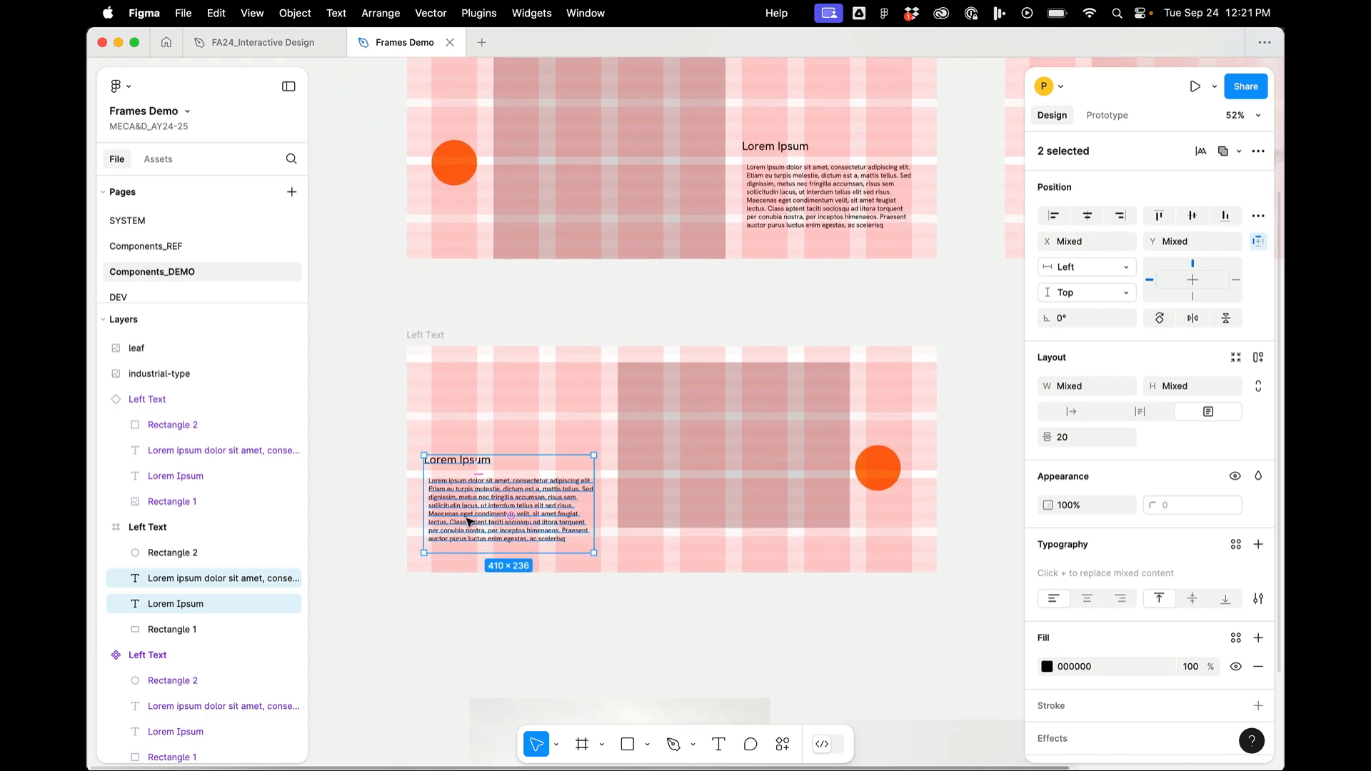
key("super+z")
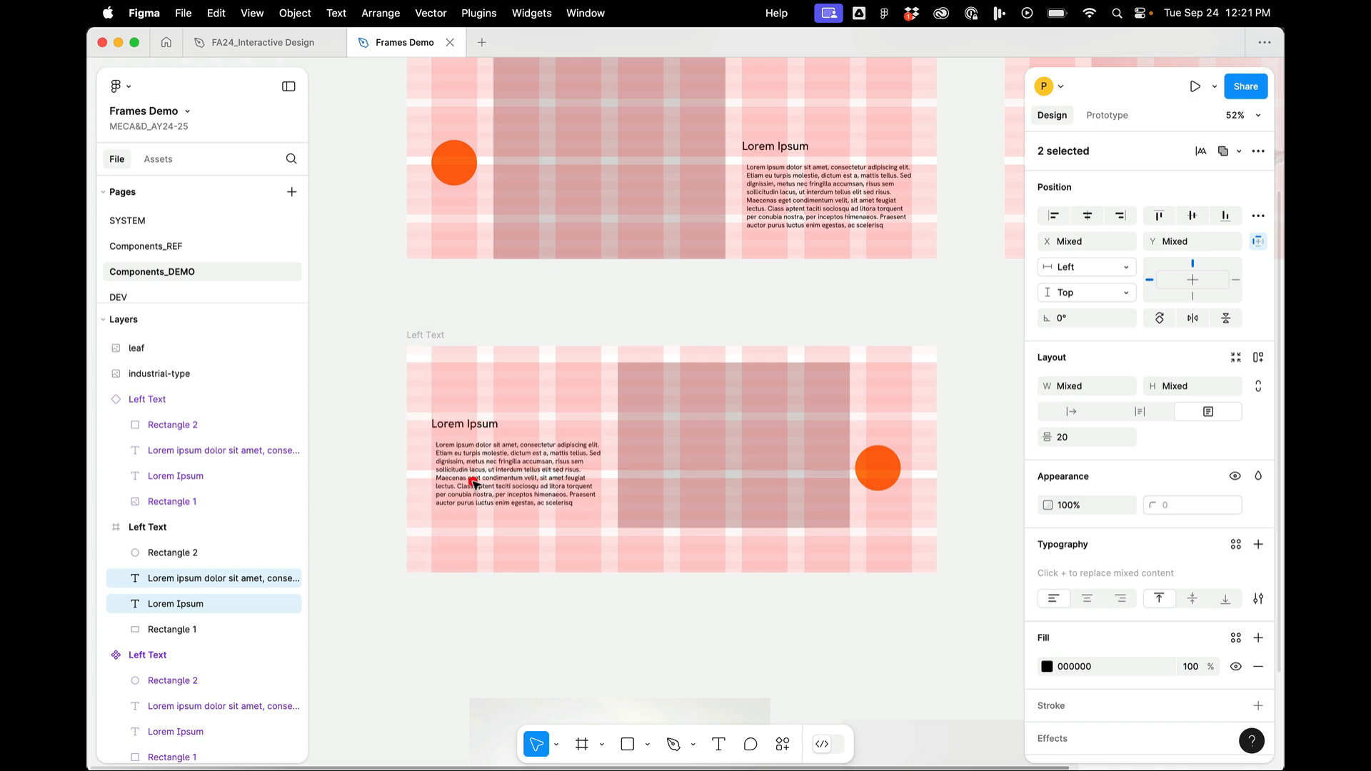
- Align both texts to the first grid column, with the heading at X 60, Y 180 and the body text at X 60, Y 279
scroll(478, 468, "up", 5)
left_click(585, 276)
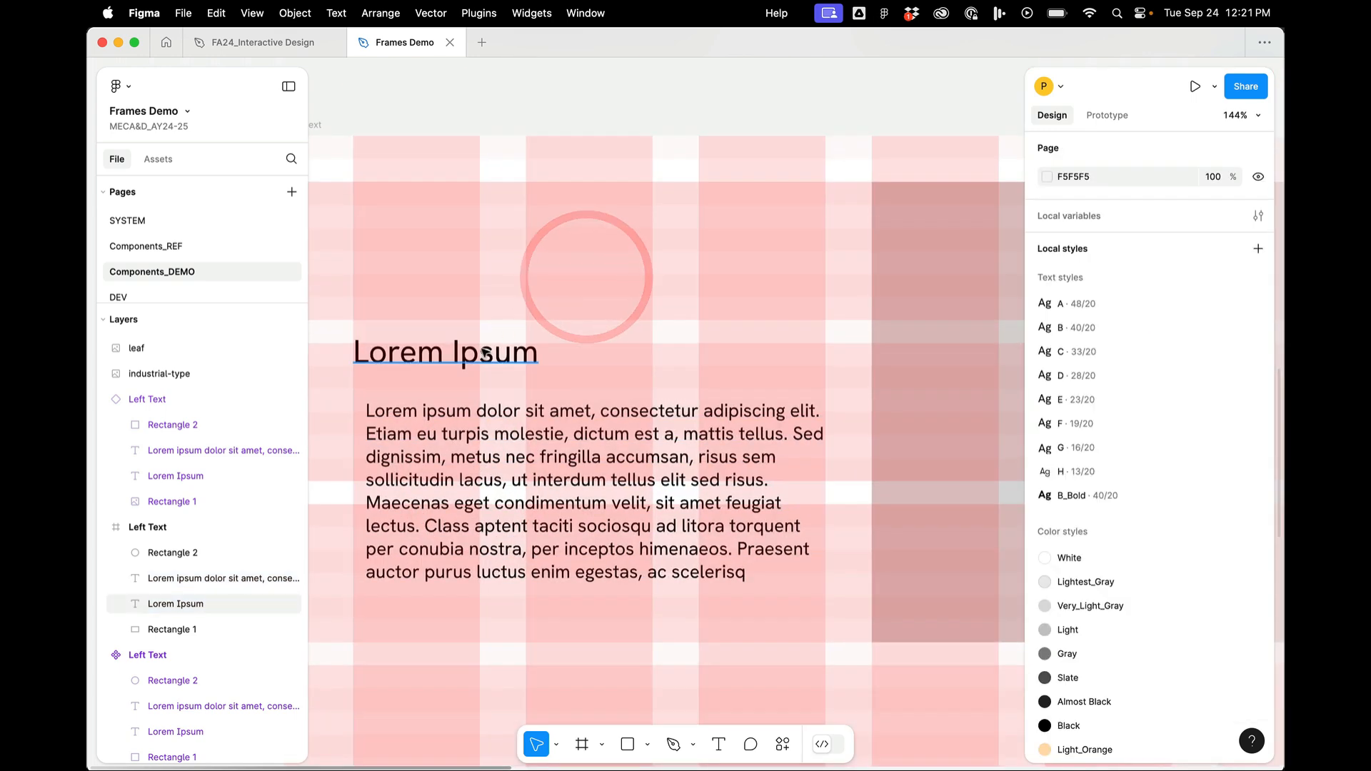
left_click(492, 365)
left_click(484, 359)
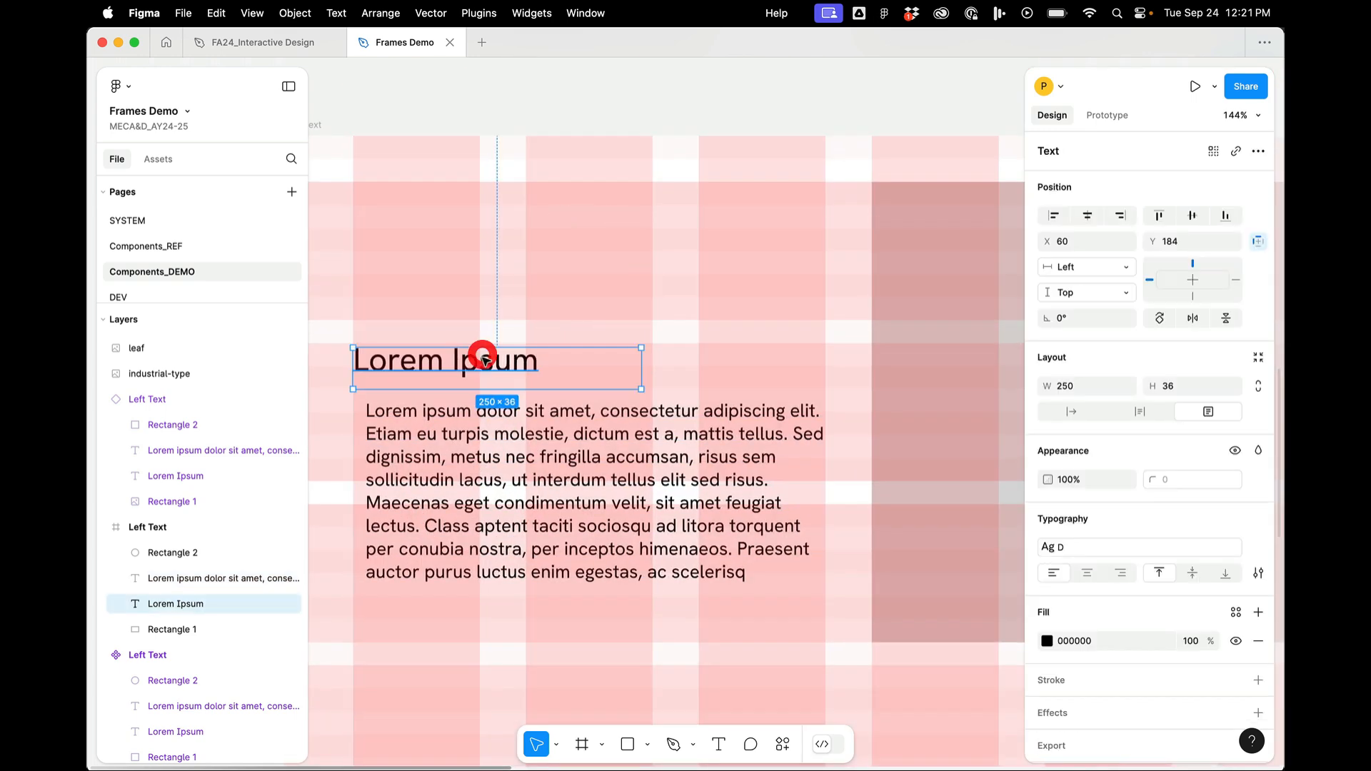
double_click(475, 490)
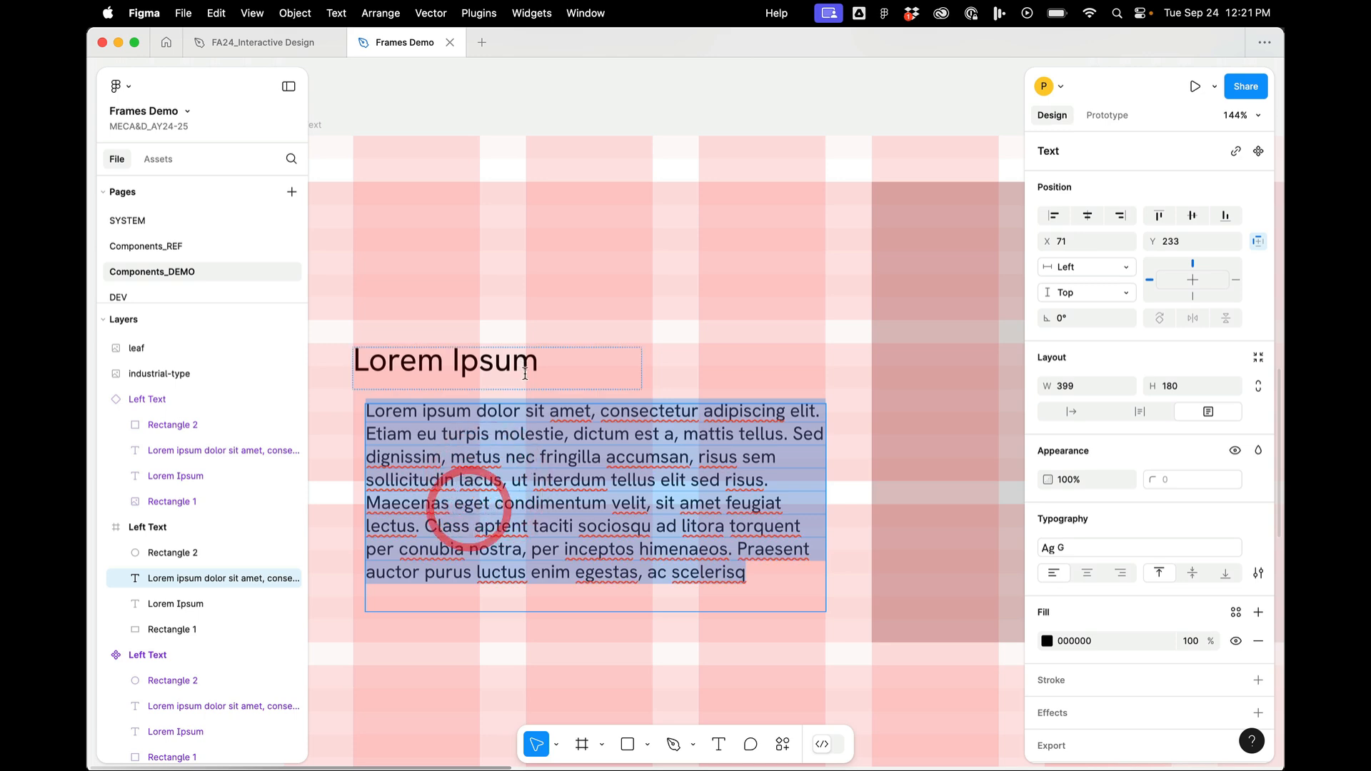
scroll(555, 321, "up", 2)
scroll(554, 321, "down", 6)
key("Escape")
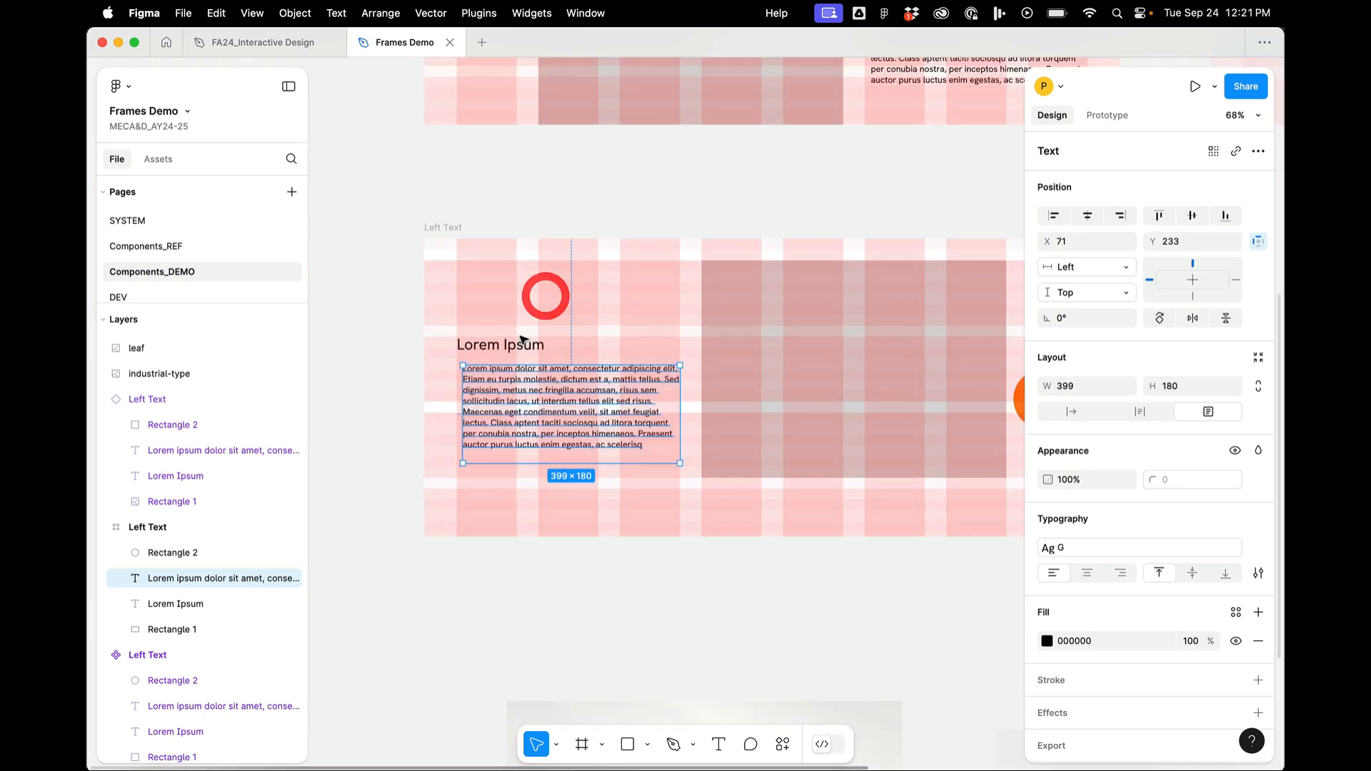
left_click(522, 341)
left_click_drag(518, 420, 512, 447)
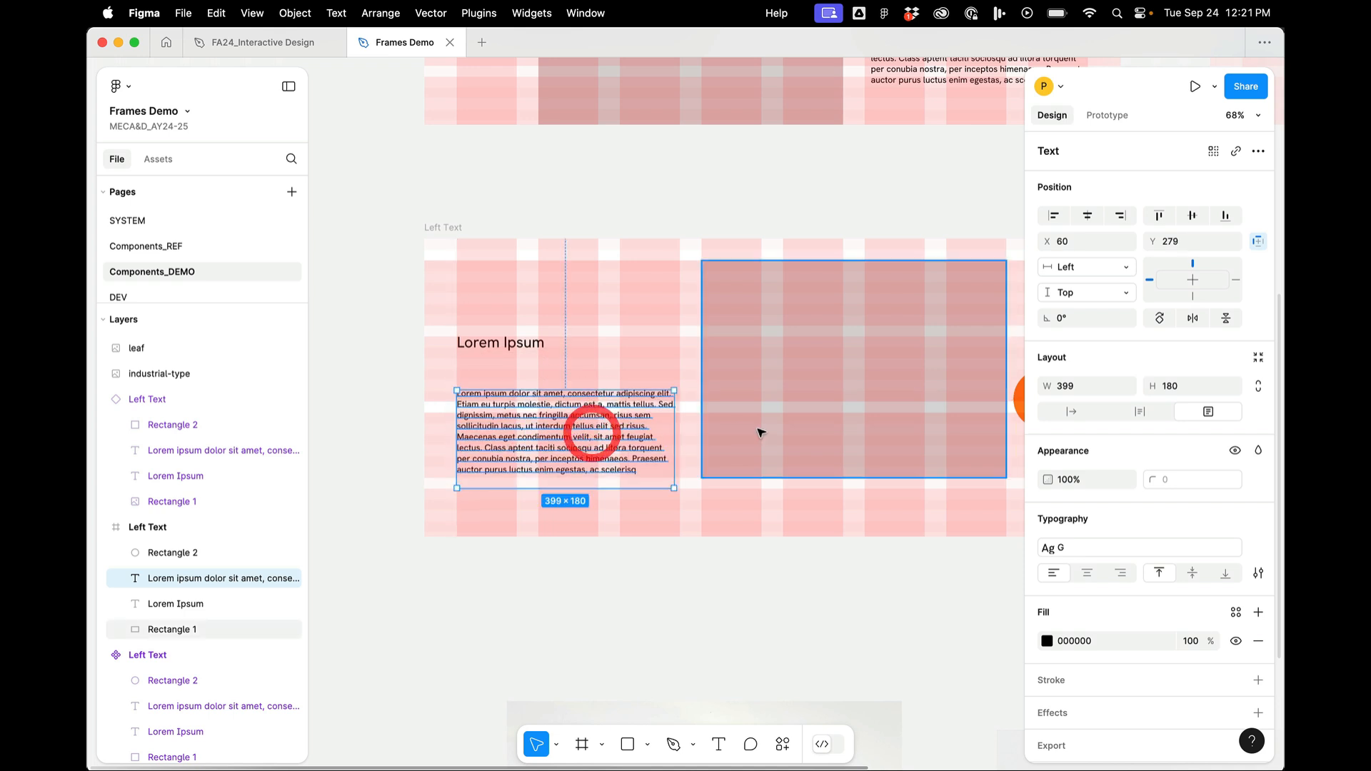
- Move the orange circle to X 1015, Y 240 so it straddles the grey rectangle's right edge
scroll(762, 432, "right", 4)
left_click_drag(914, 393, 882, 393)
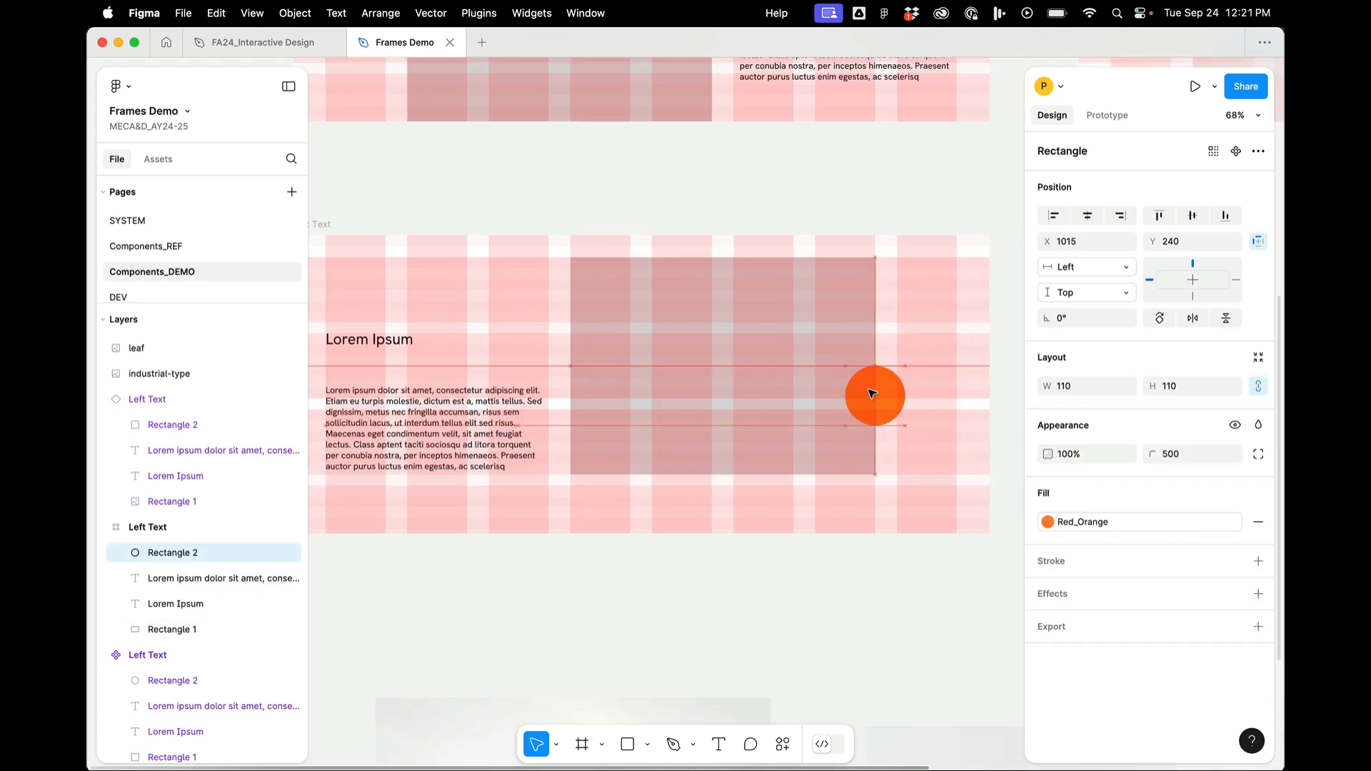
scroll(874, 394, "down", 5)
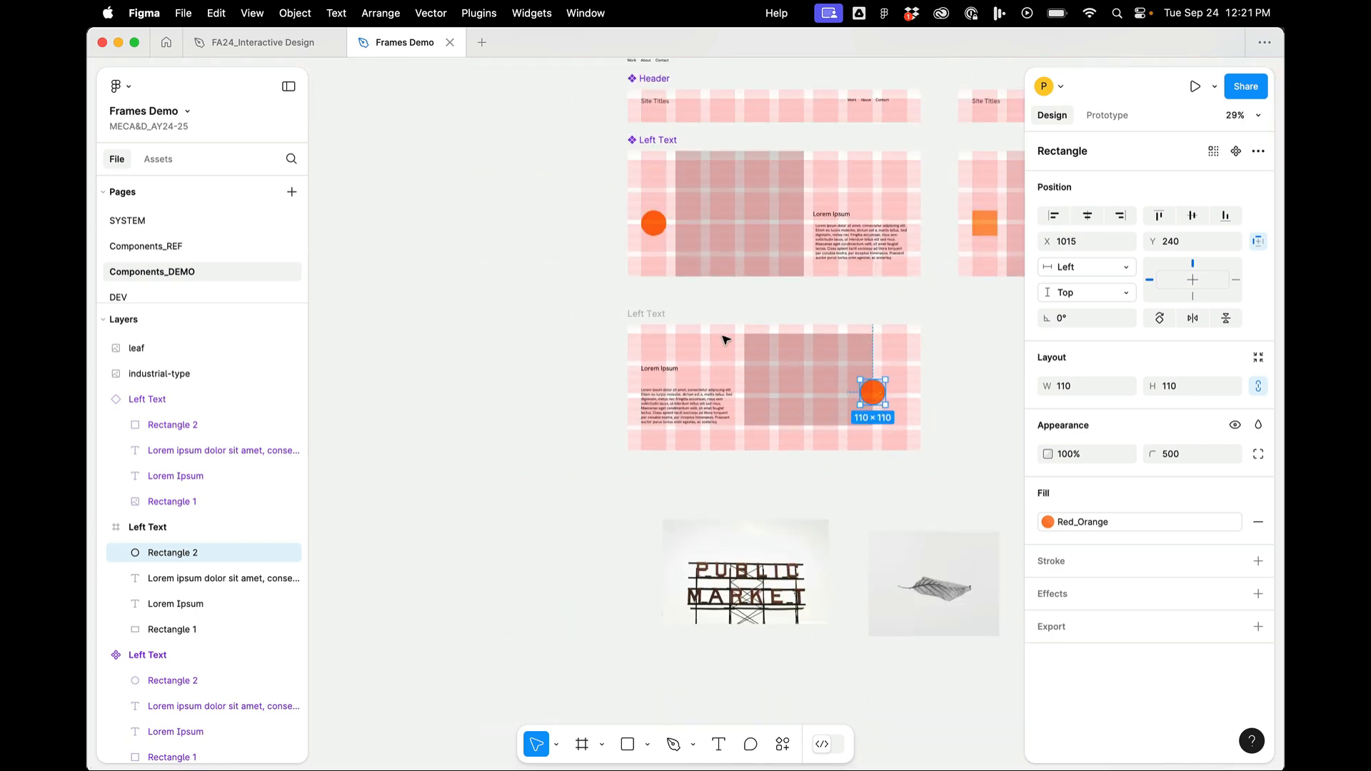
scroll(721, 339, "right", 6)
scroll(593, 362, "left", 5)
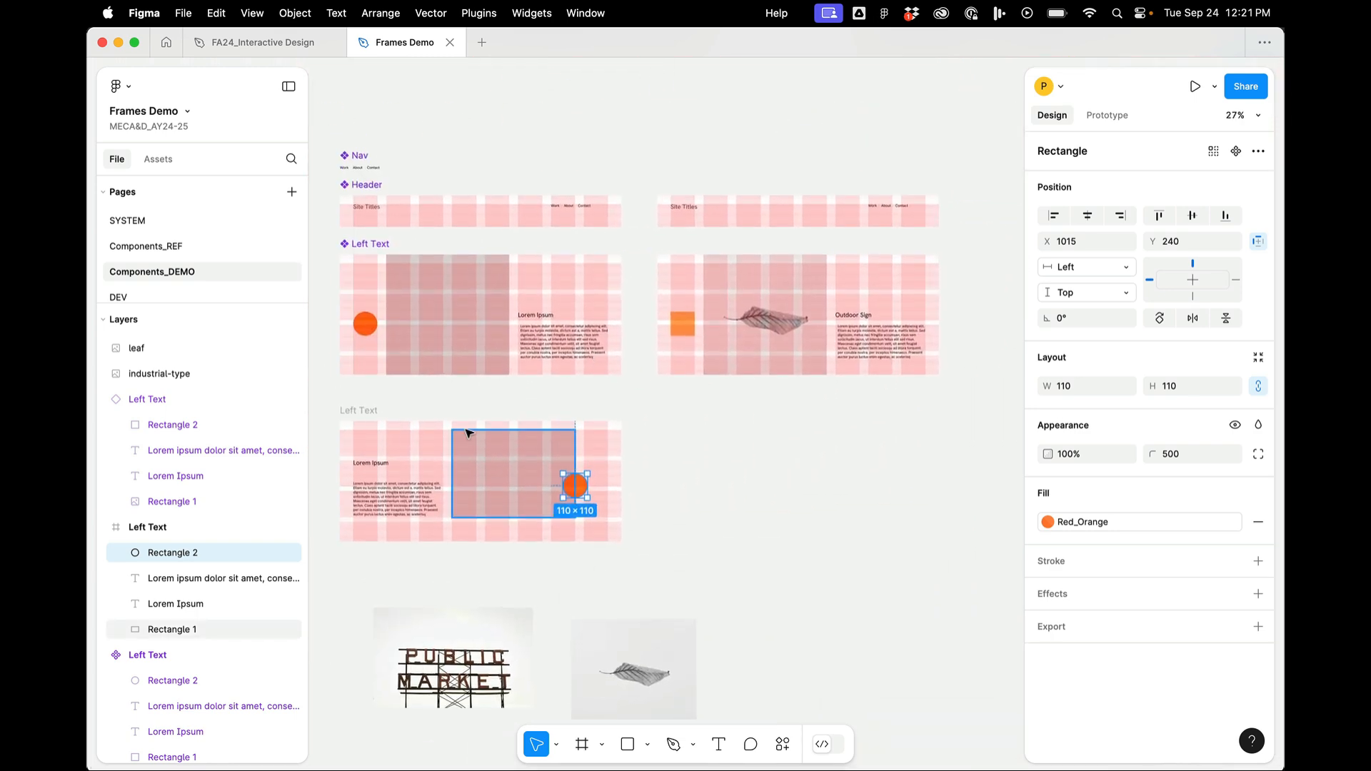
- Rename the detached Left Text frame as Right Text
right_click(450, 372)
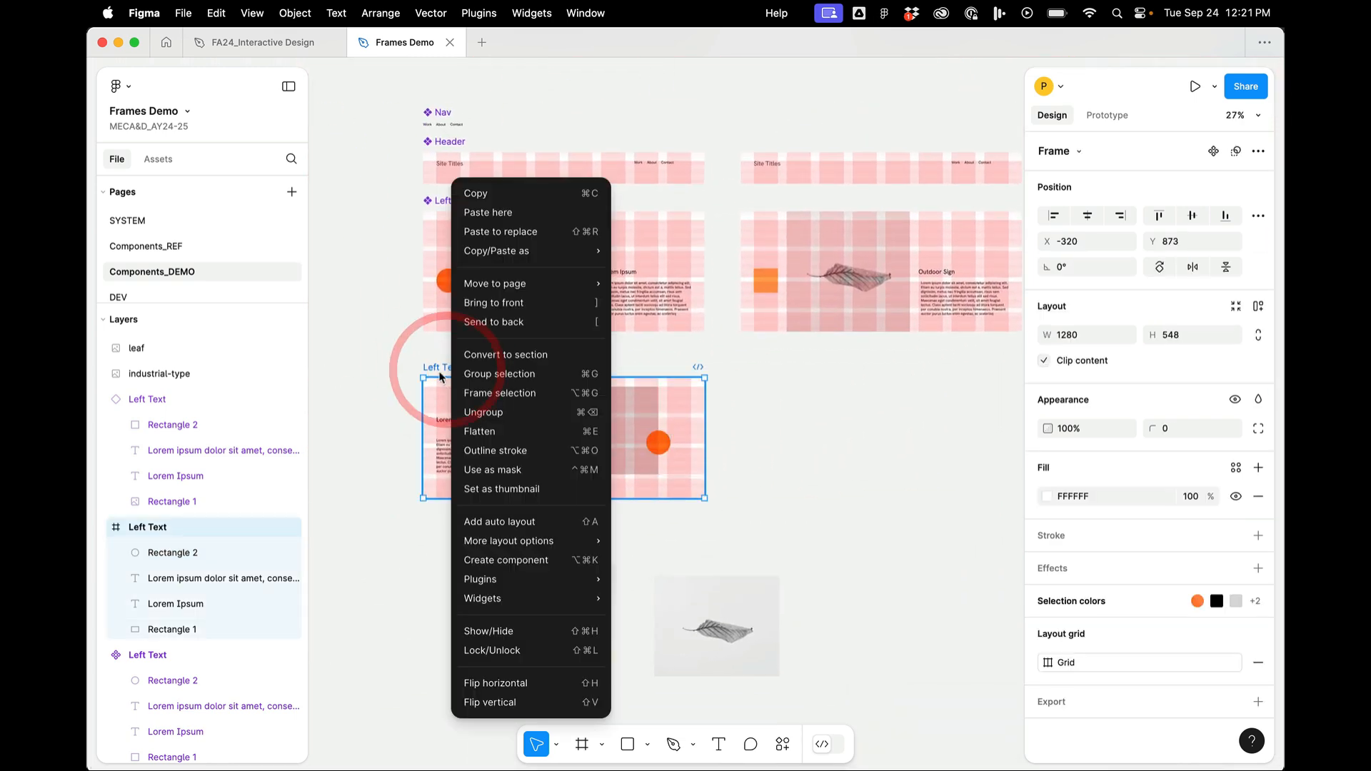
left_click(413, 401)
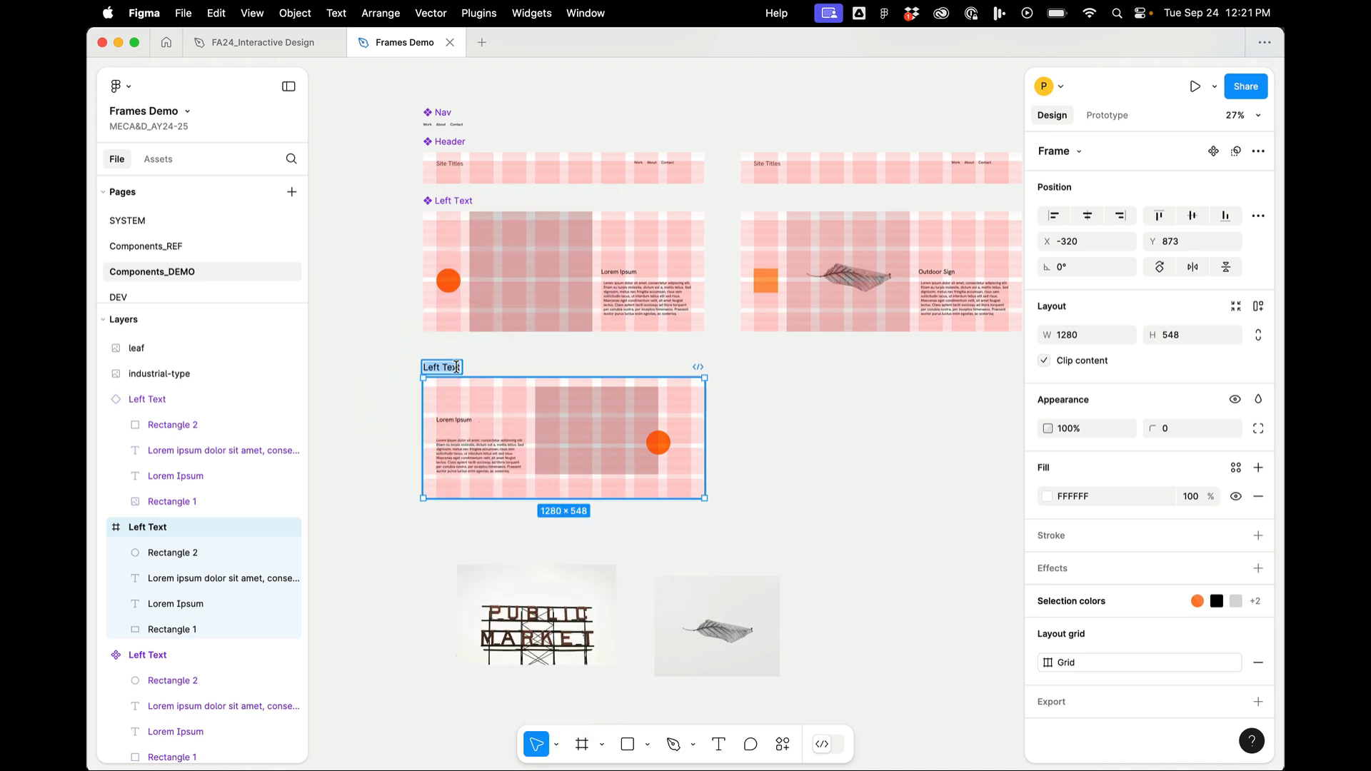
type("Righ")
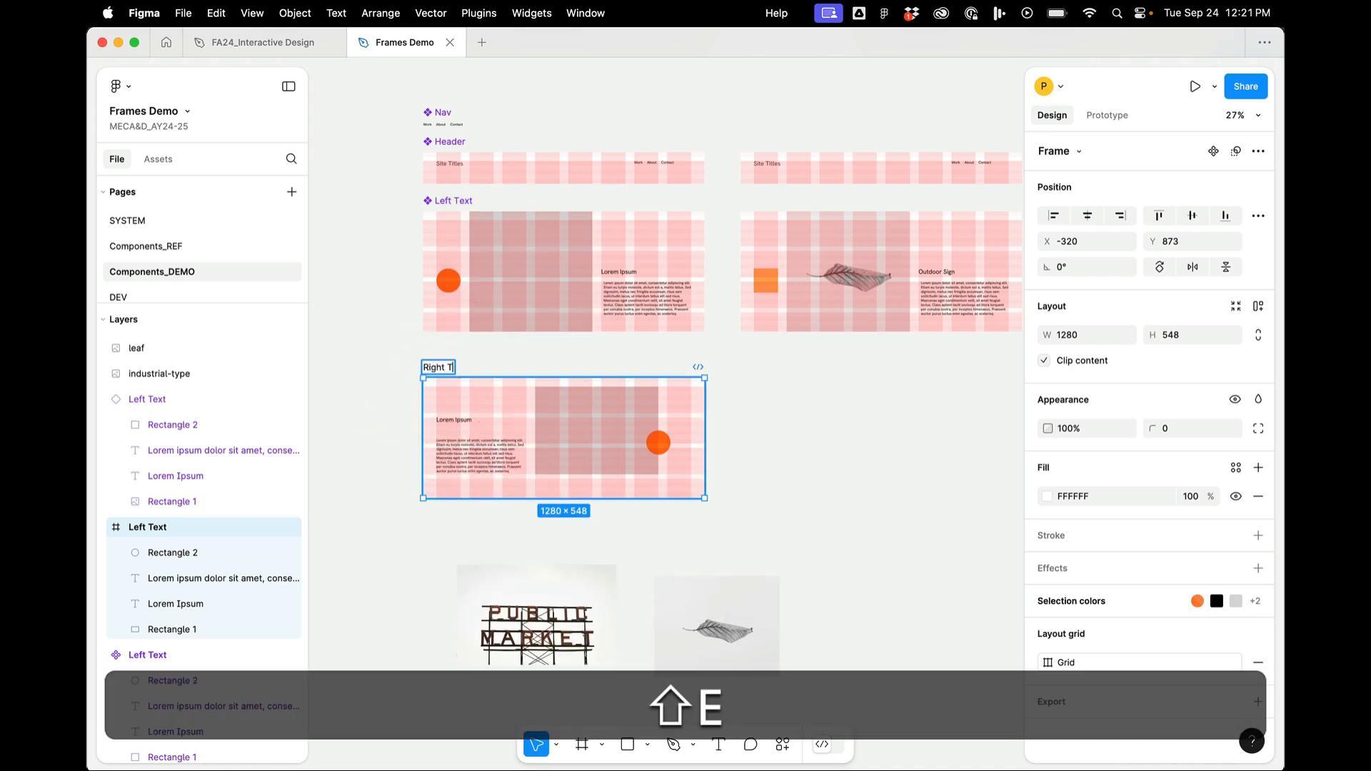
left_click(454, 392)
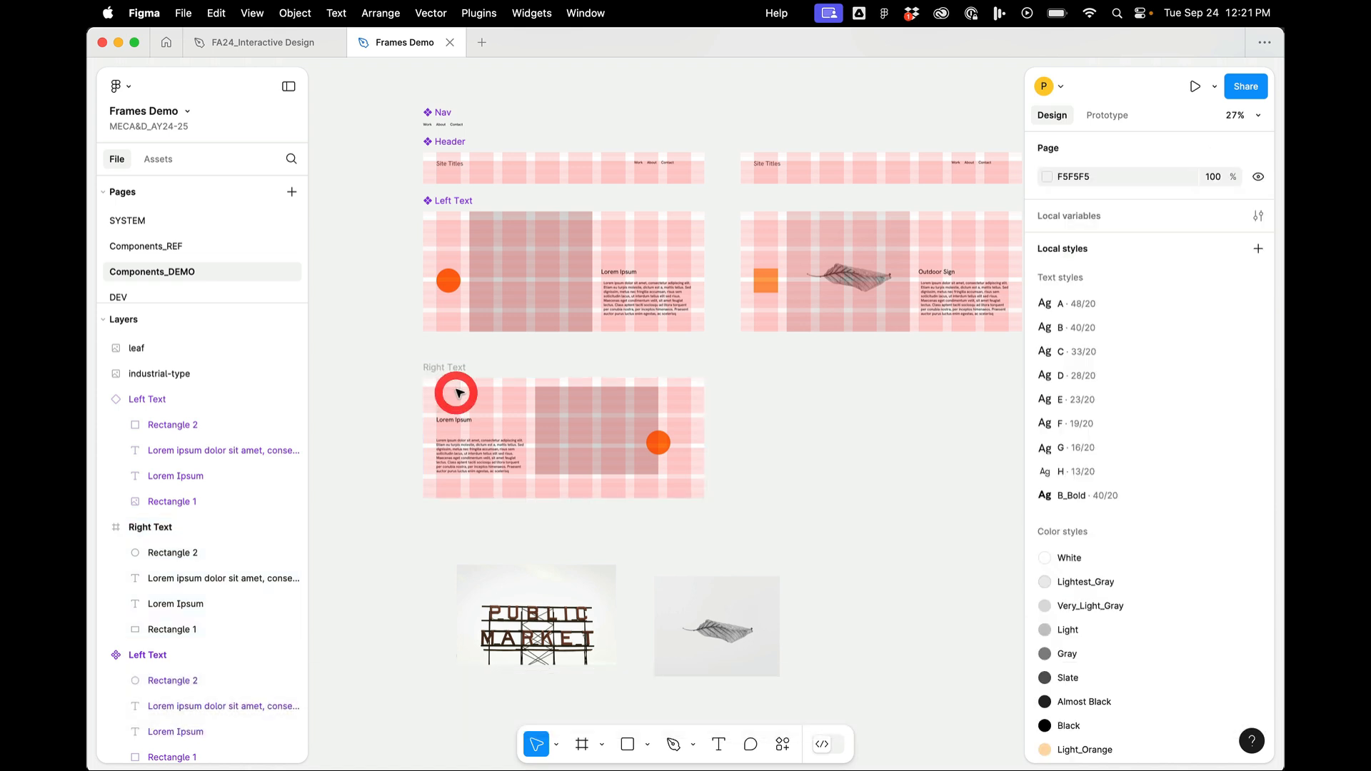
- Turn the Right Text frame into a component and place an instance of it to its right, beneath the Left Text instance
right_click(457, 384)
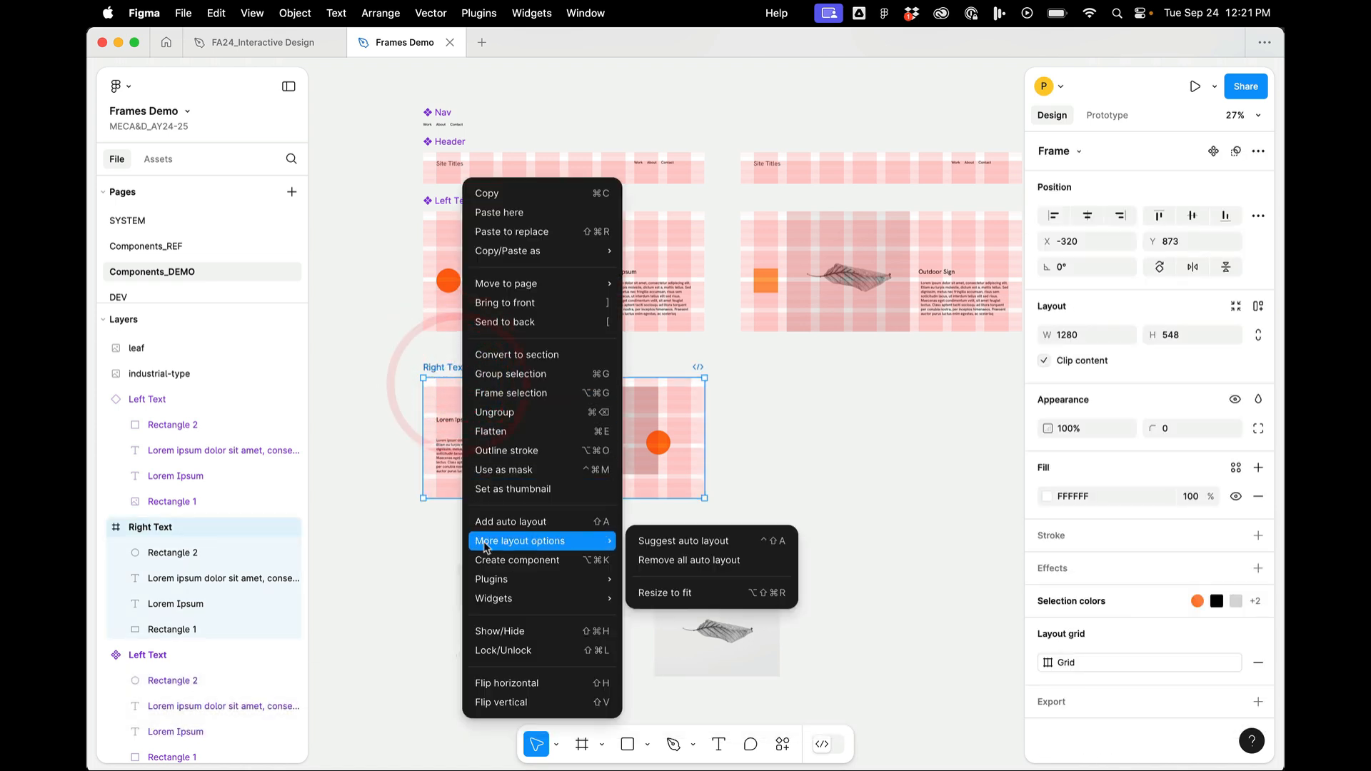
left_click(521, 560)
left_click_drag(502, 405, 781, 388)
left_click(788, 557)
- Copy the properties of the industrial-type image and paste them onto the grey rectangle in the Right Text instance
left_click(604, 603)
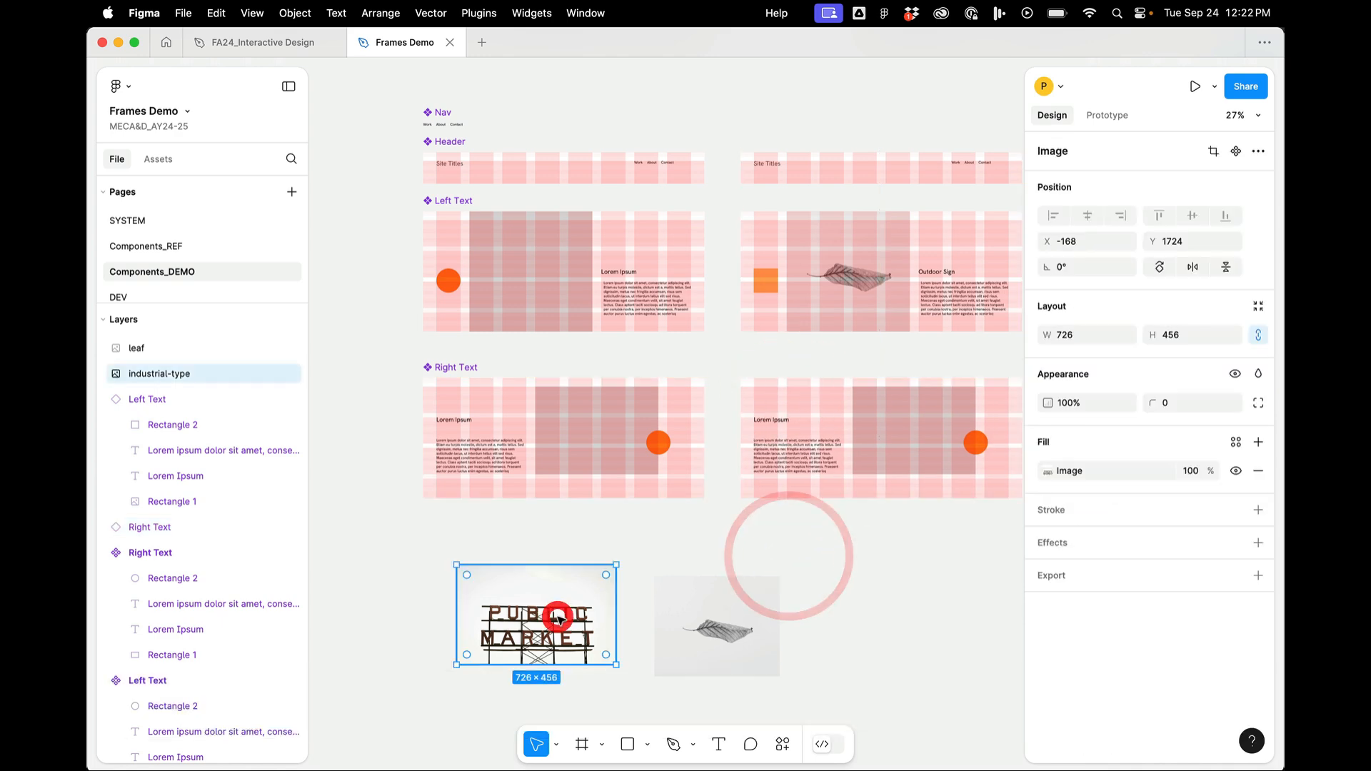
key("alt+super+c")
double_click(904, 434)
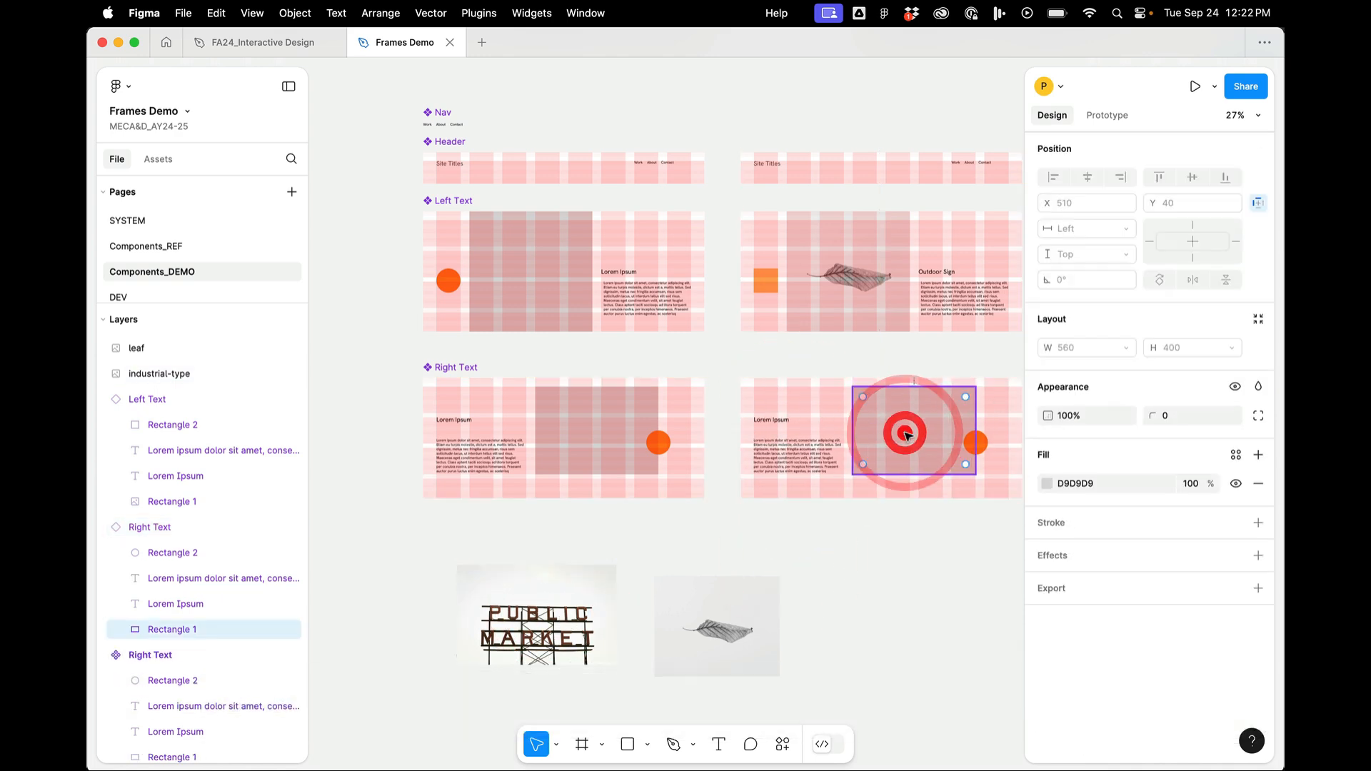
key("alt+super+v")
left_click(910, 549)
- Change the heading of the Left Text instance to "Leaf"
scroll(911, 549, "up", 4)
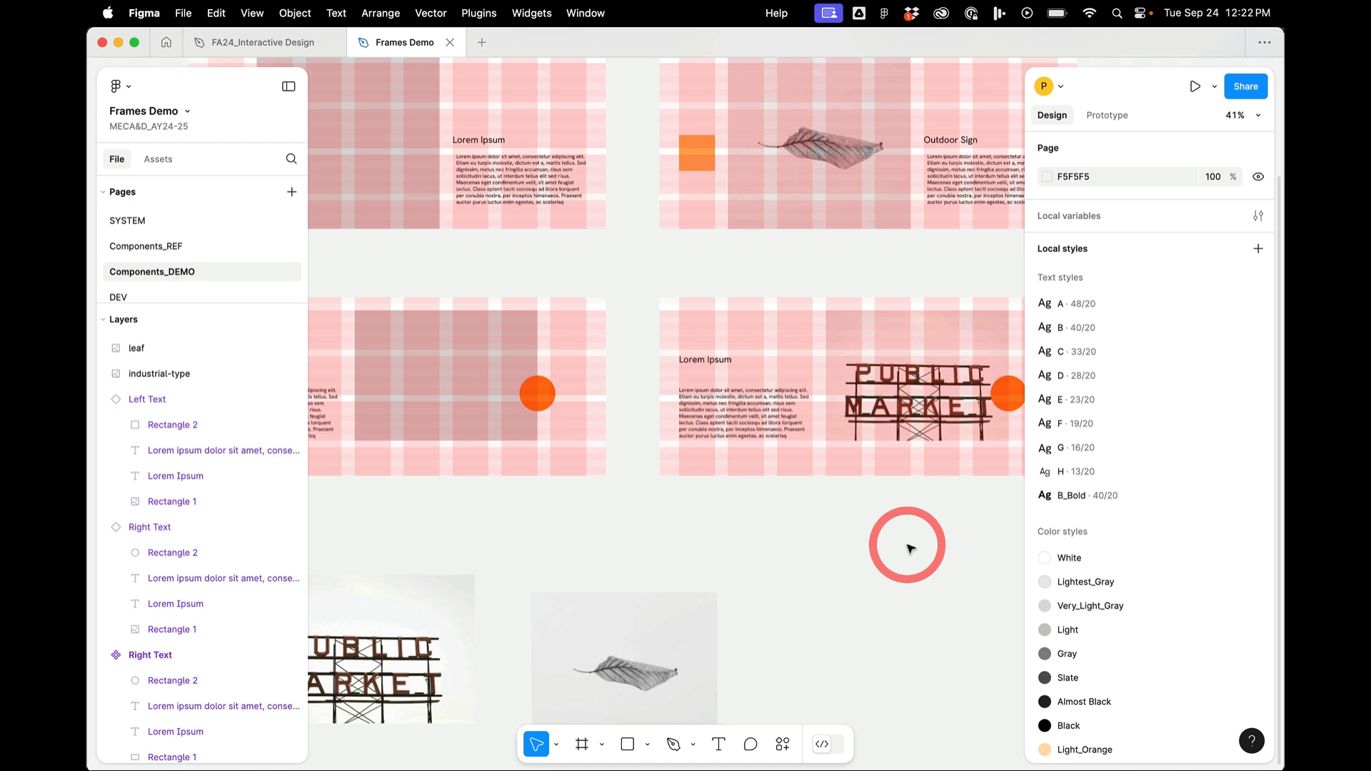
scroll(843, 521, "right", 3)
scroll(843, 521, "up", 2)
double_click(782, 305)
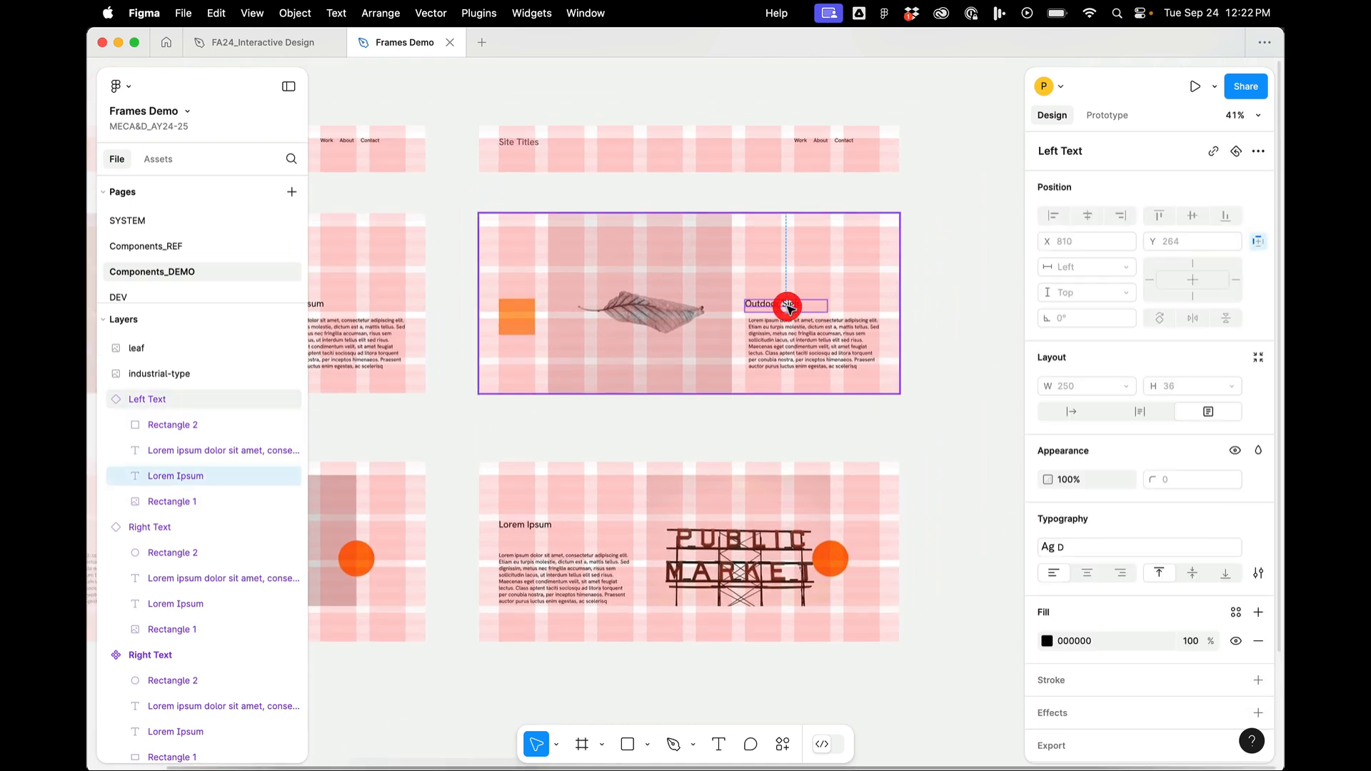
double_click(787, 306)
type("Leaf")
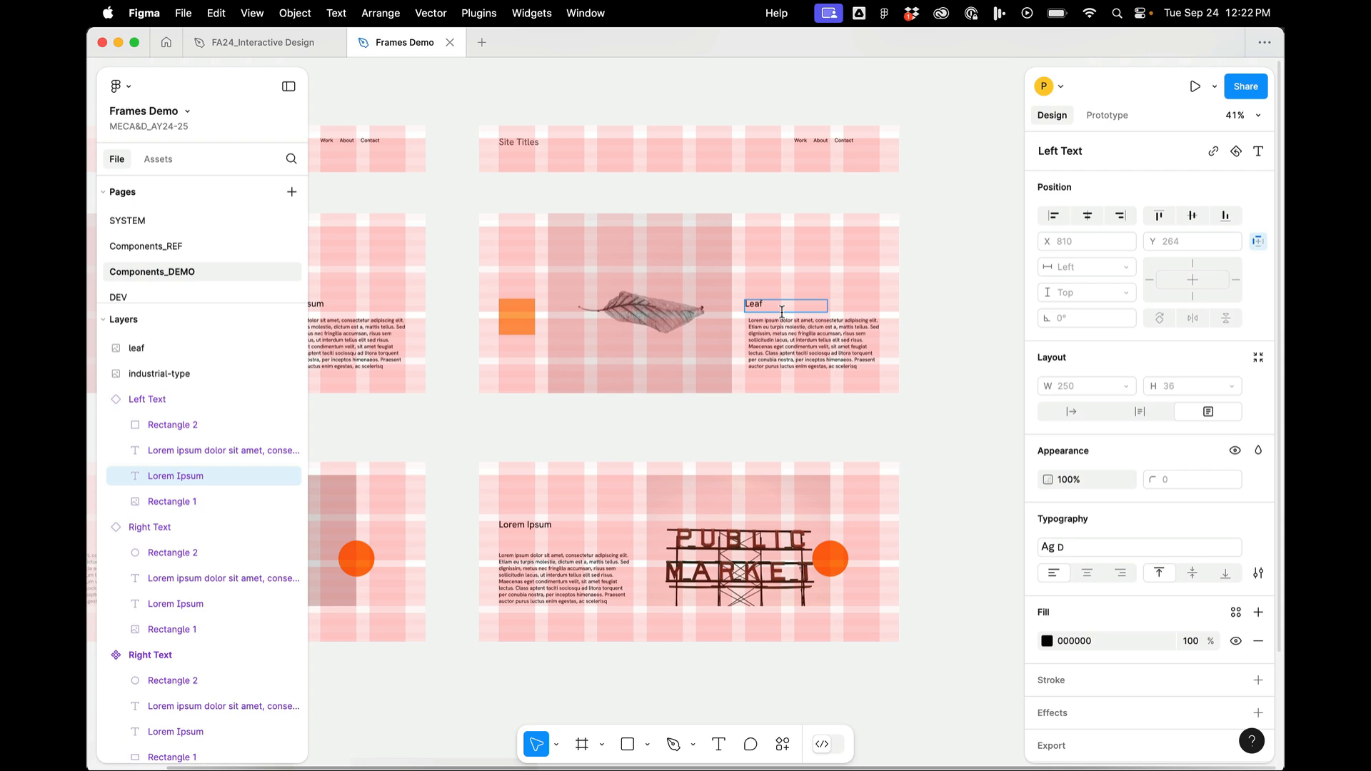
scroll(782, 312, "up", 5)
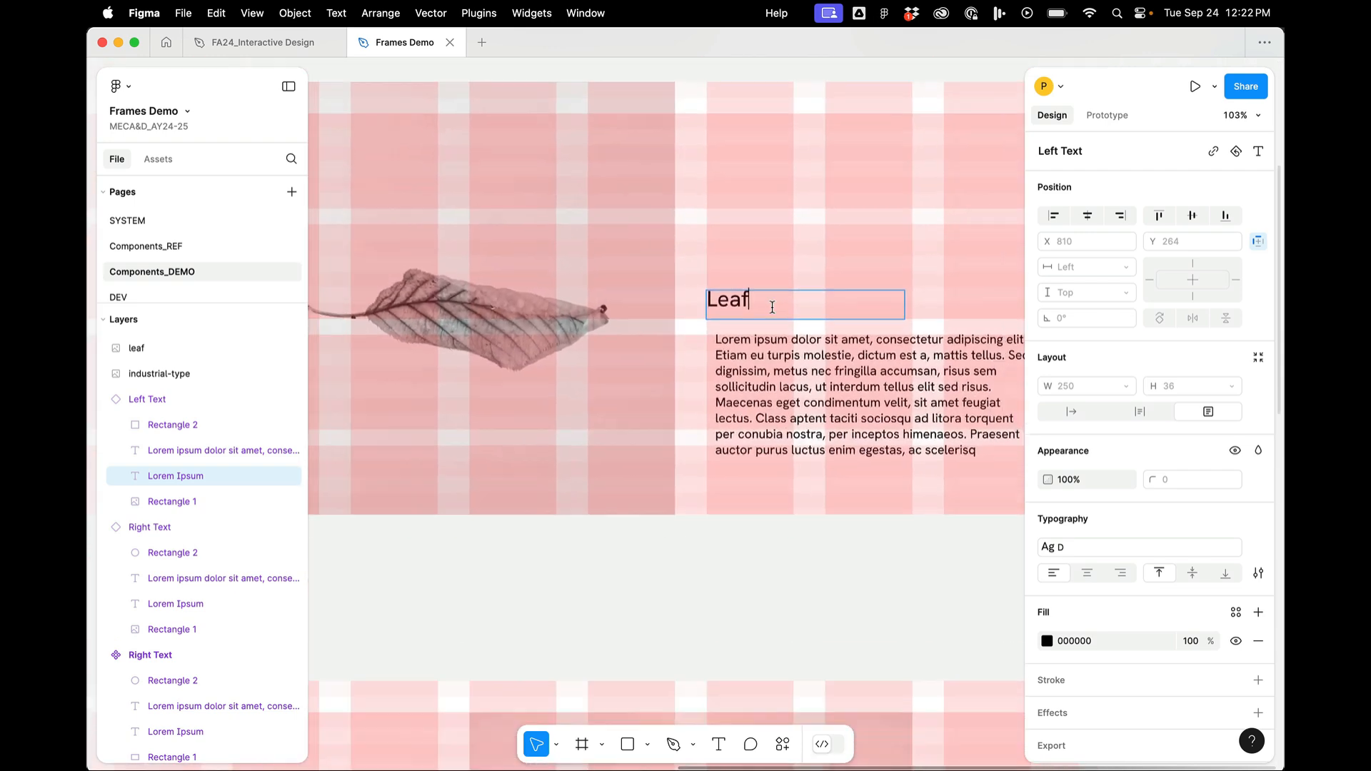
- Change the heading of the Right Text instance to "Industrial Signage"
scroll(775, 309, "down", 4)
scroll(757, 325, "down", 3)
left_click(741, 343)
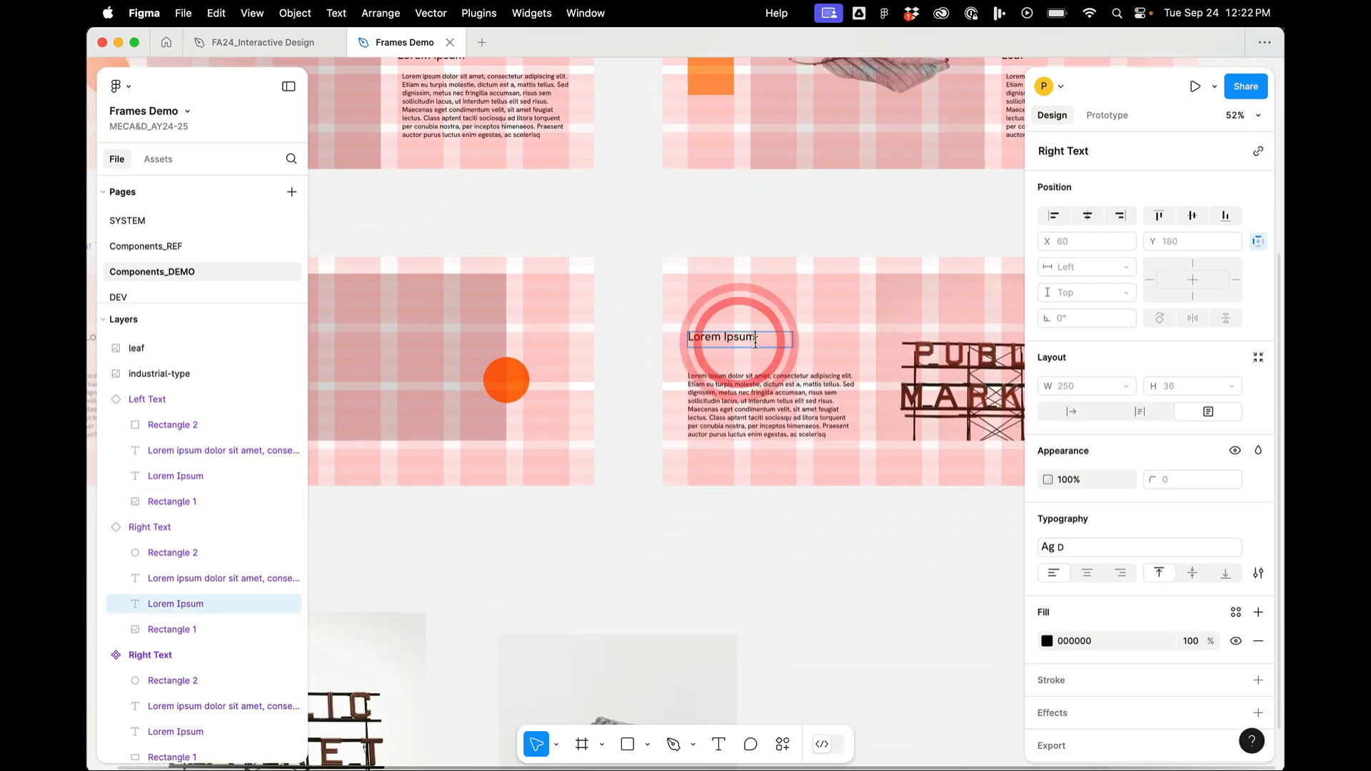
left_click(516, 323)
type("O")
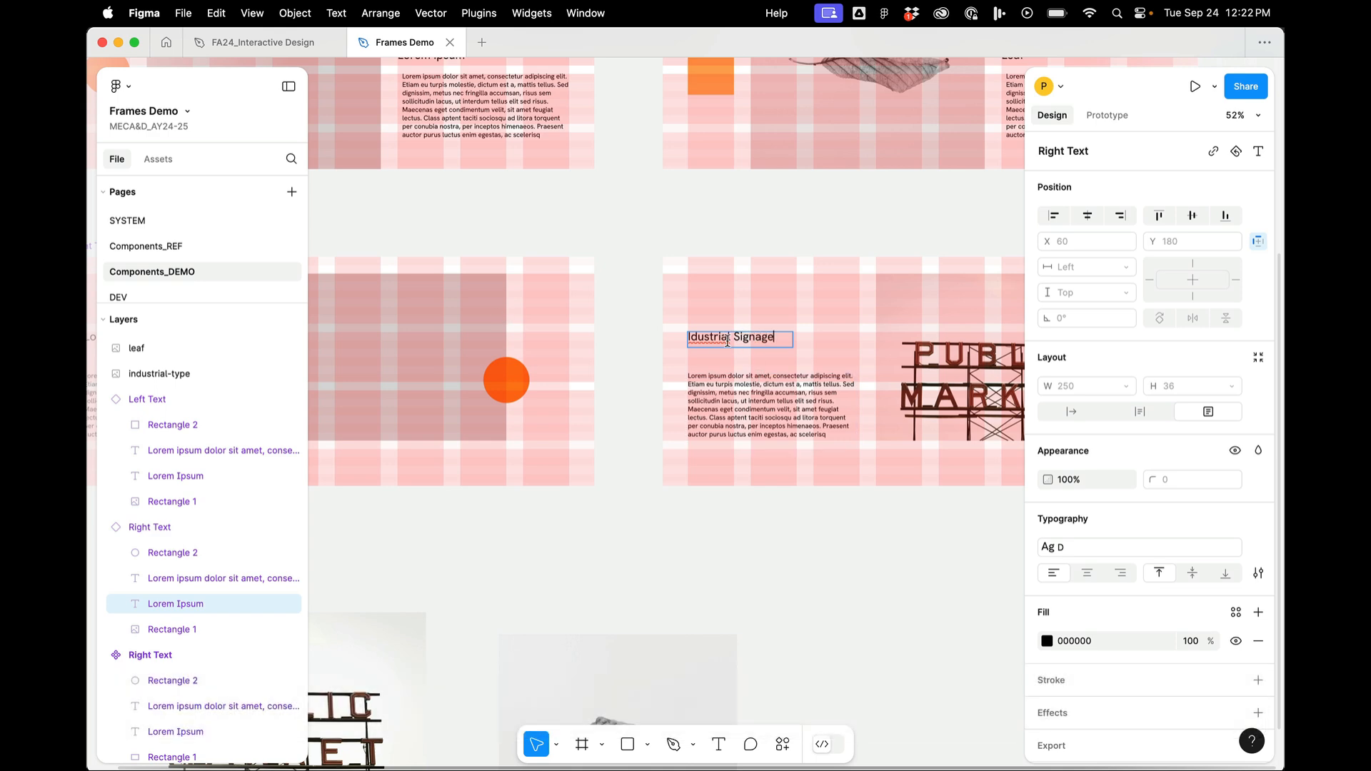
scroll(728, 341, "up", 5)
right_click(703, 354)
left_click(704, 354)
scroll(566, 426, "down", 5)
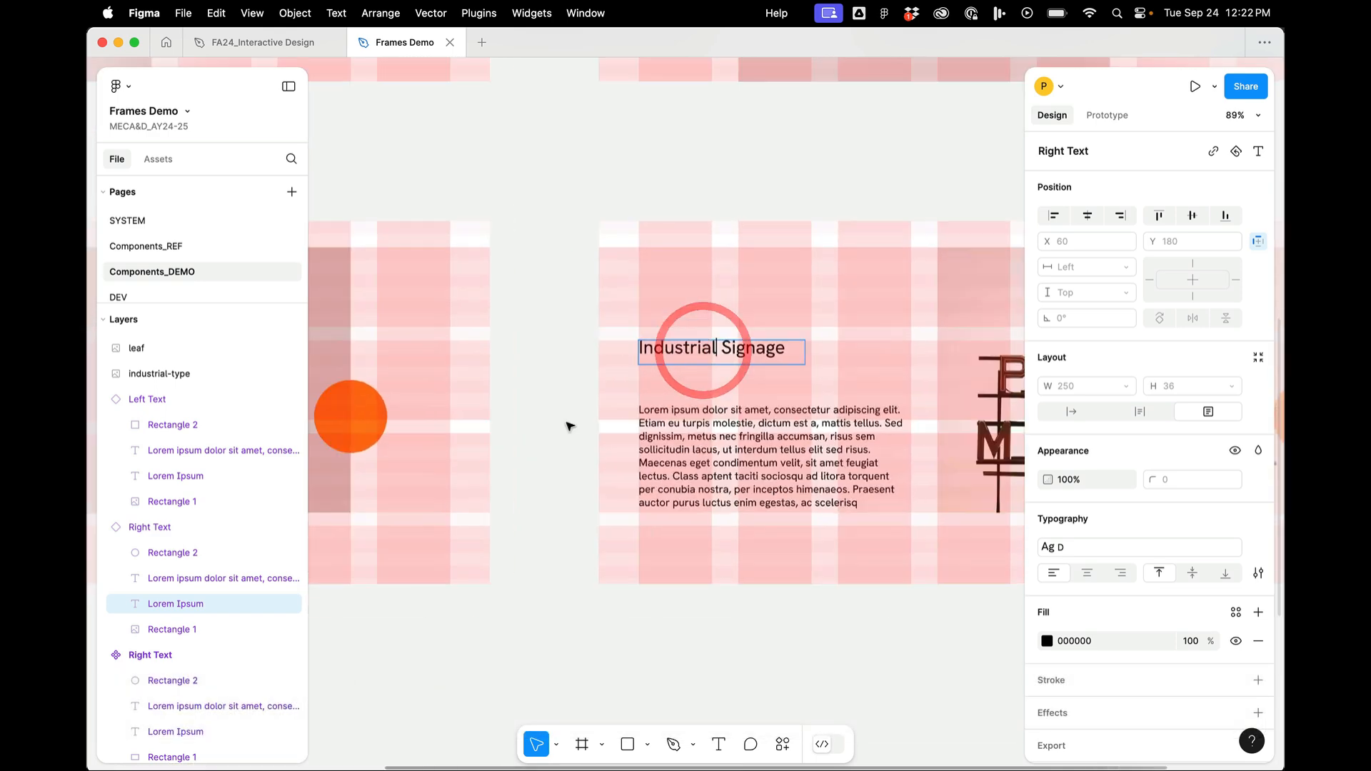
- Hide the layout grids and bring all components and instances into view
left_click(635, 586)
key("shift+g")
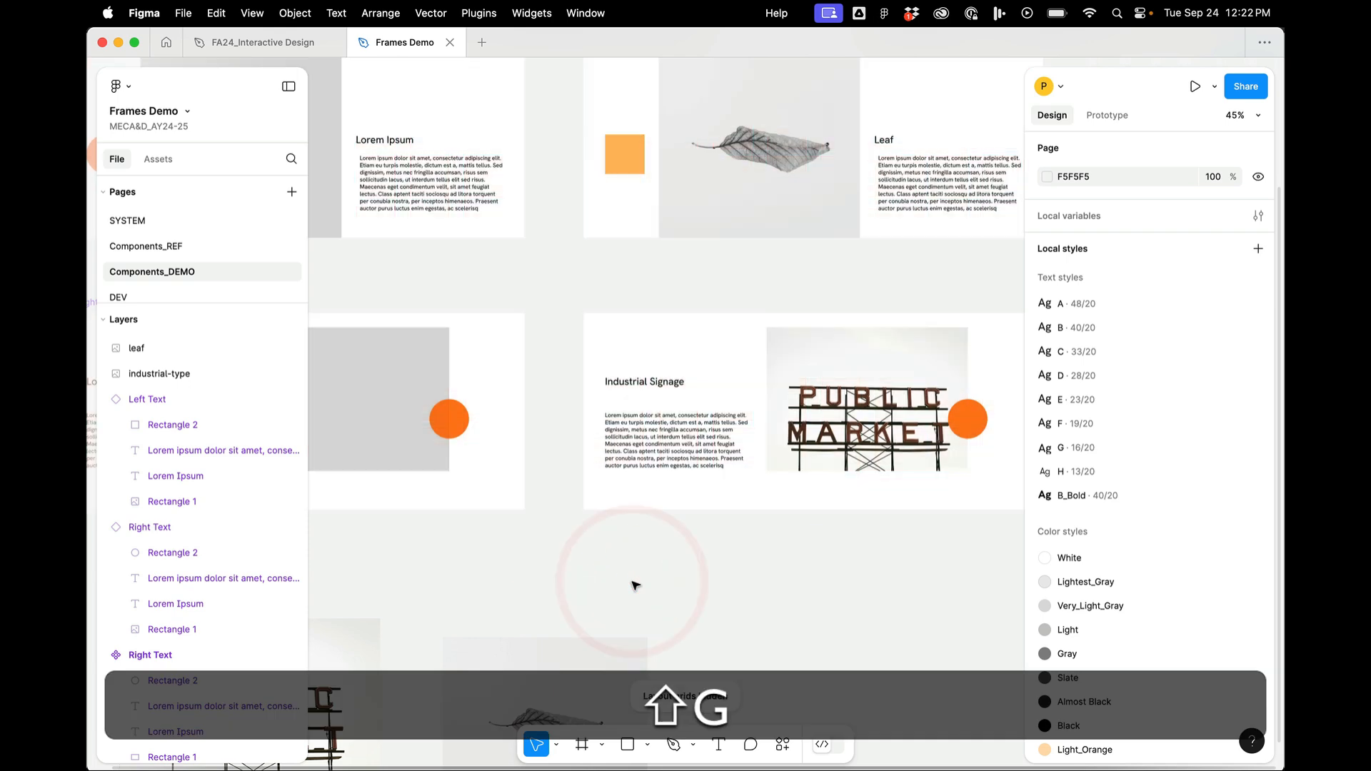
scroll(636, 586, "down", 3)
scroll(775, 463, "down", 2)
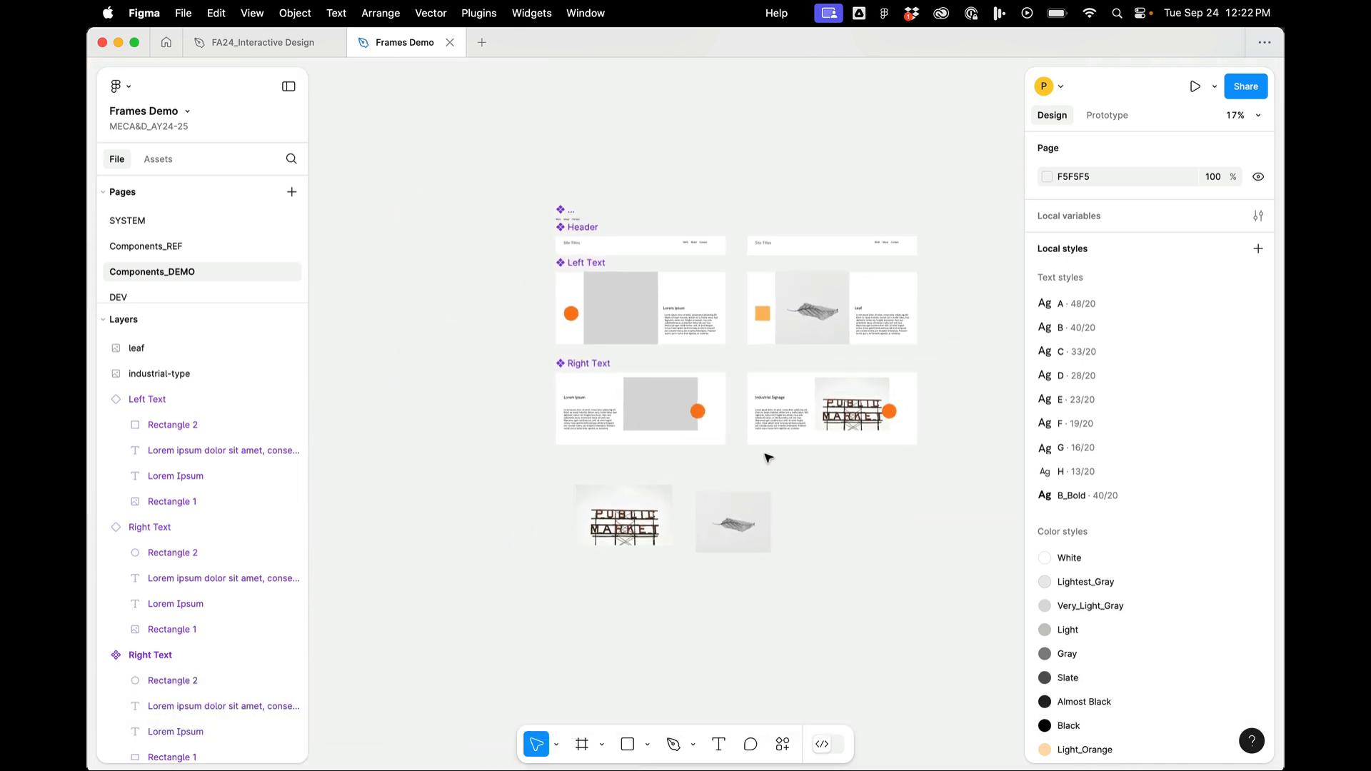
- Review the Right Text, Left Text and Header main components in turn
left_click(683, 409)
left_click(666, 325)
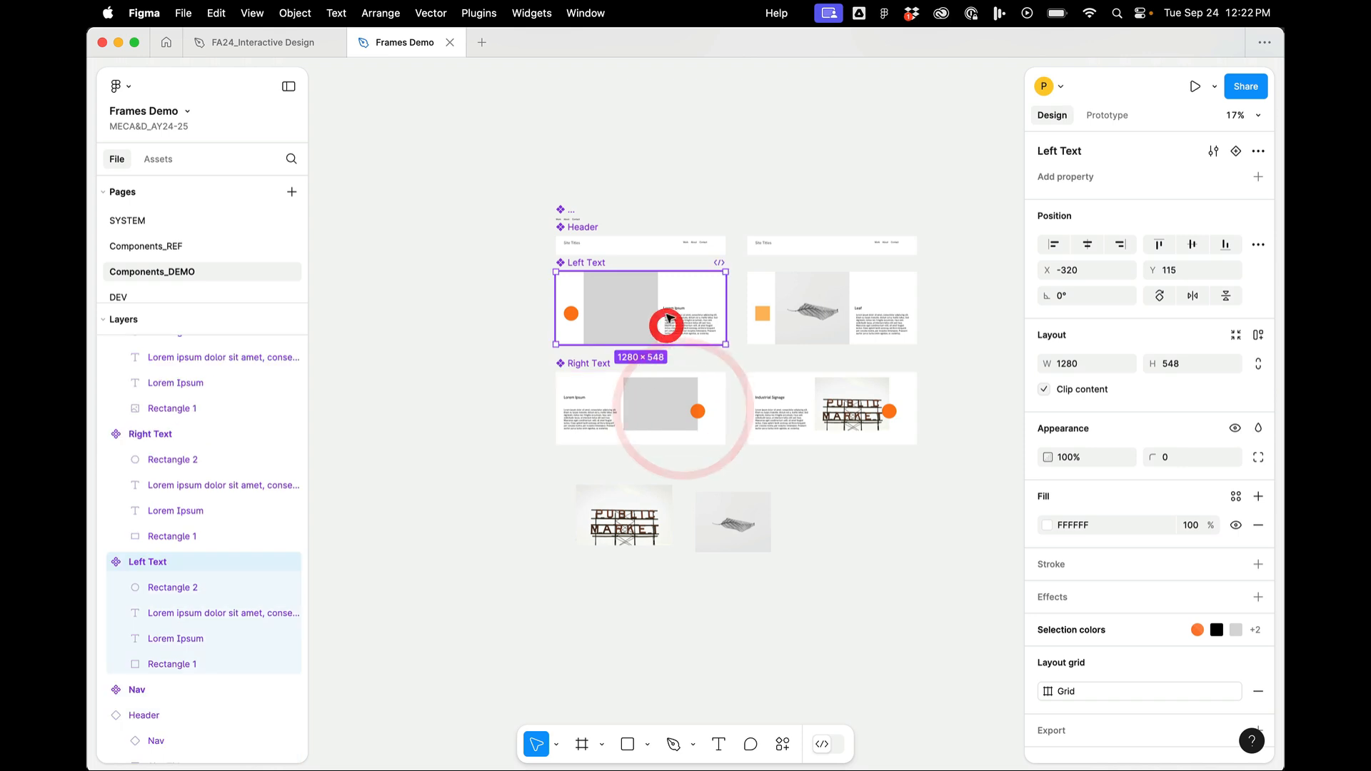
left_click(663, 244)
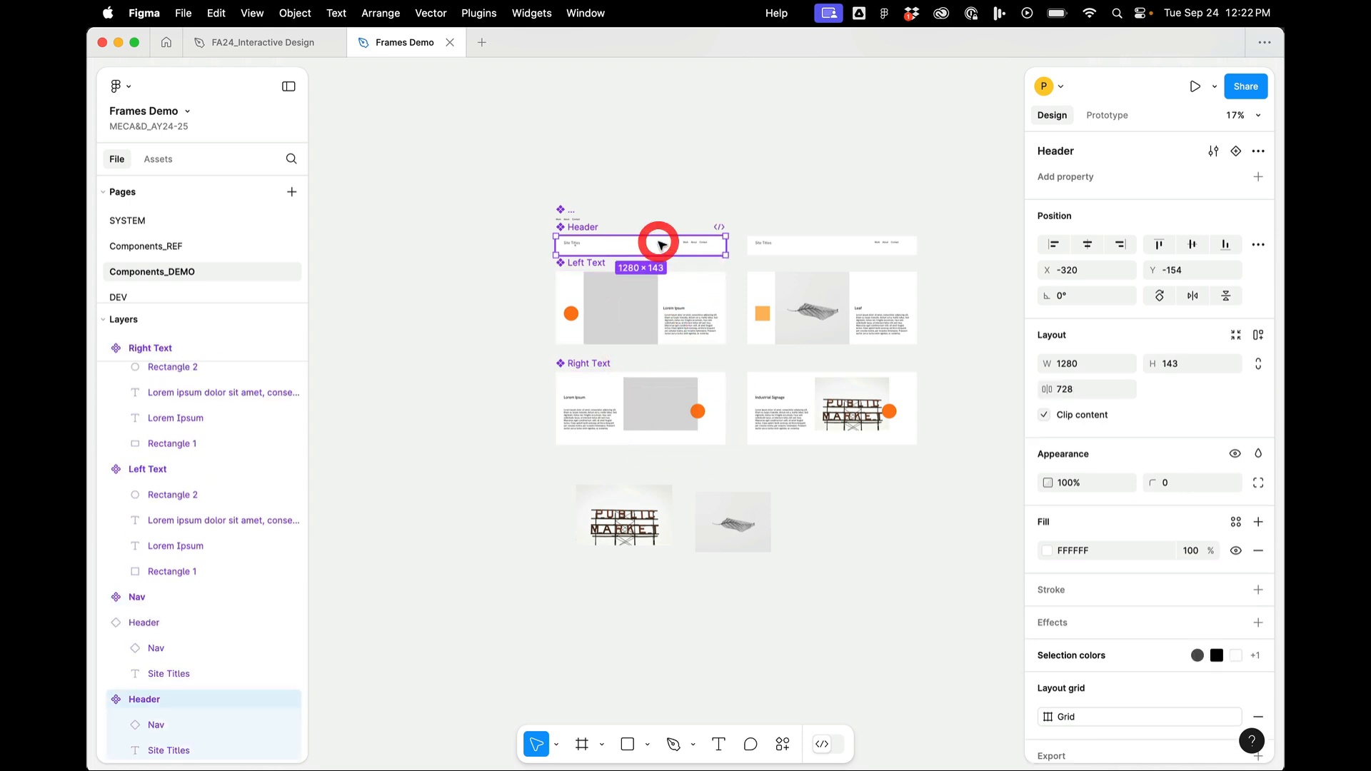
- Duplicate the Left Text instance with the leaf image and place the copy beside it in the same row
left_click(803, 216)
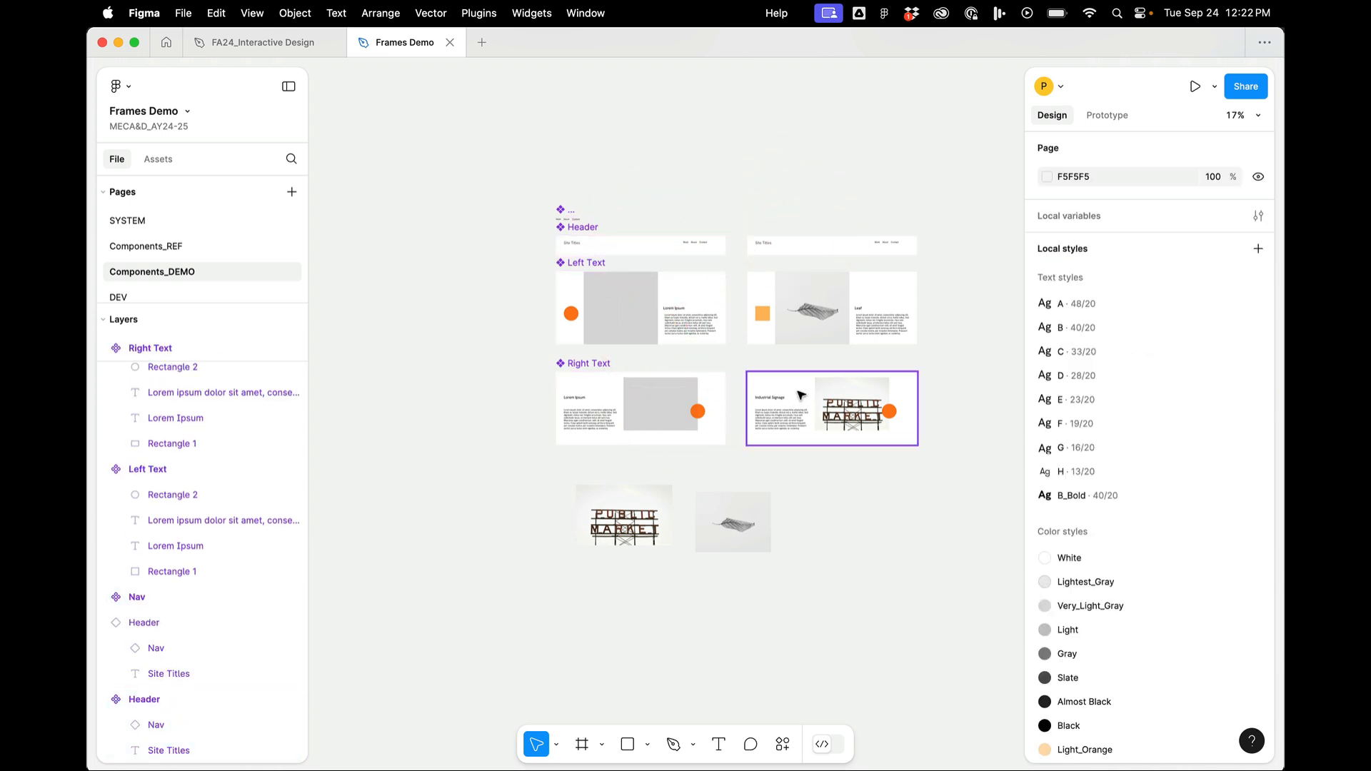
scroll(801, 395, "up", 5)
left_click(783, 272)
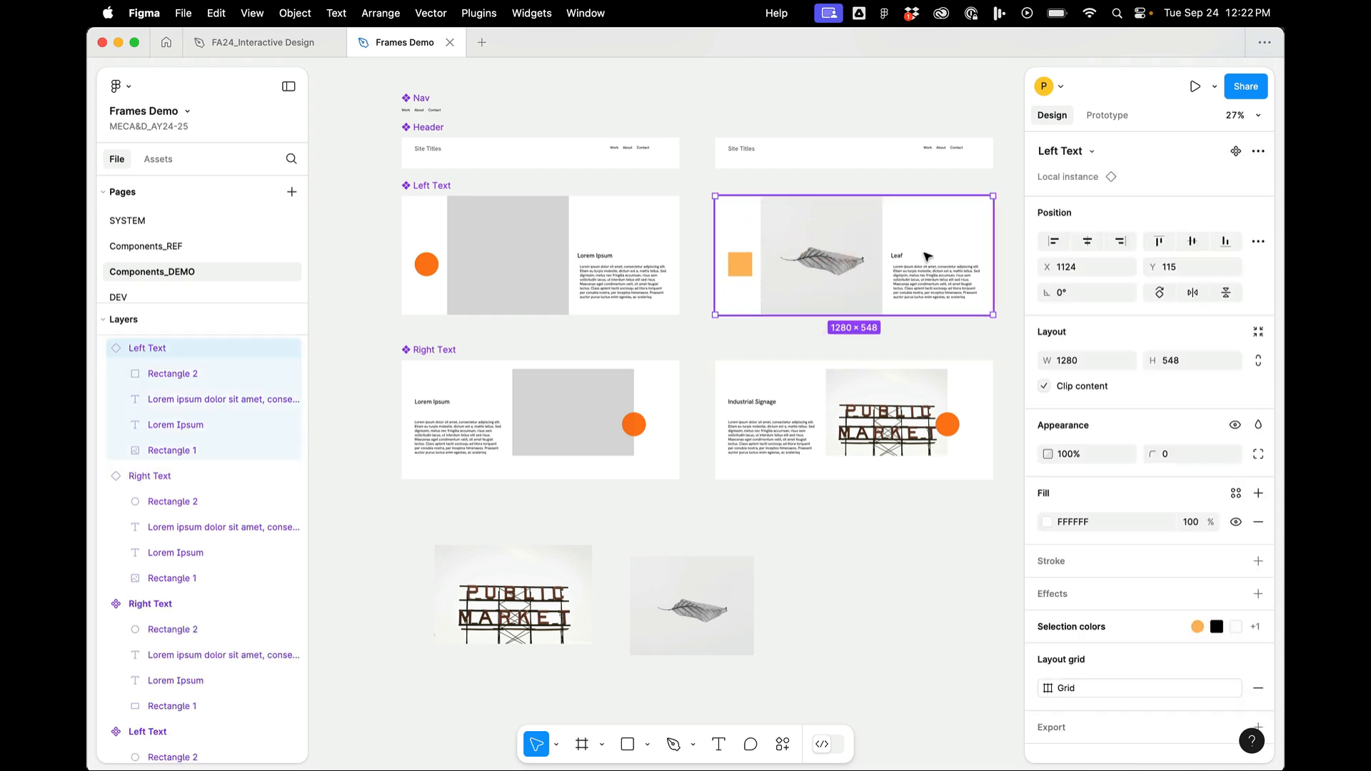
scroll(926, 256, "down", 1)
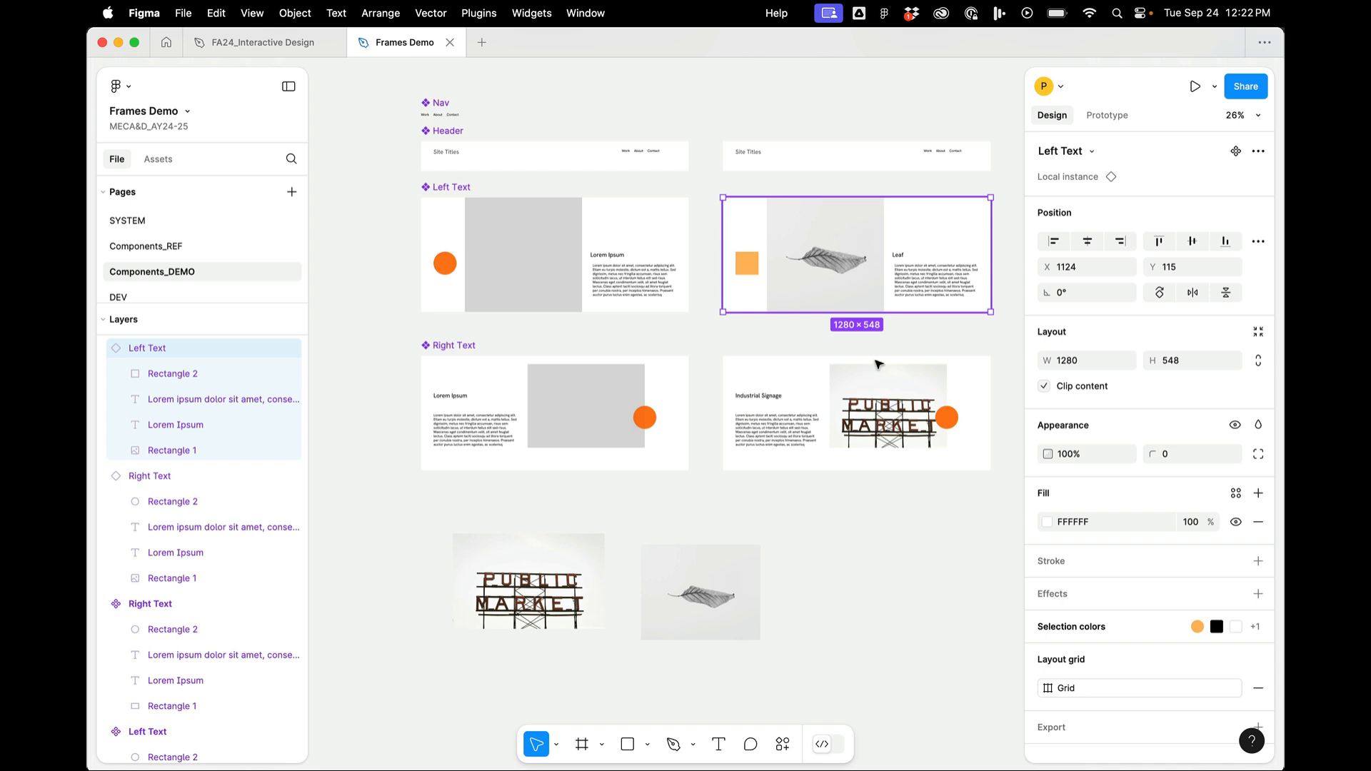
right_click(812, 286)
left_click(814, 285)
scroll(815, 286, "right", 2)
left_click_drag(715, 289, 1004, 287, "alt")
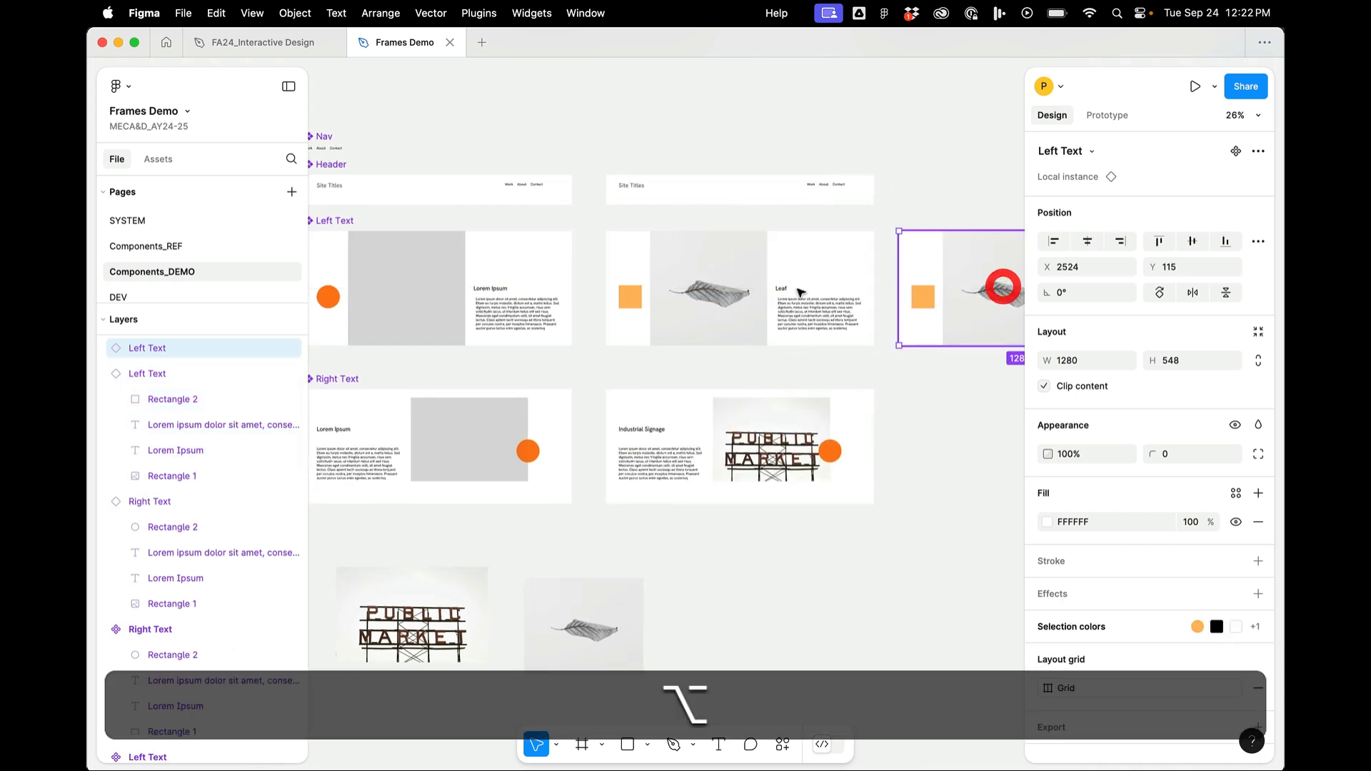
- Reset all changes on the original leaf Left Text instance and undo that reset
left_click(704, 286)
right_click(717, 285)
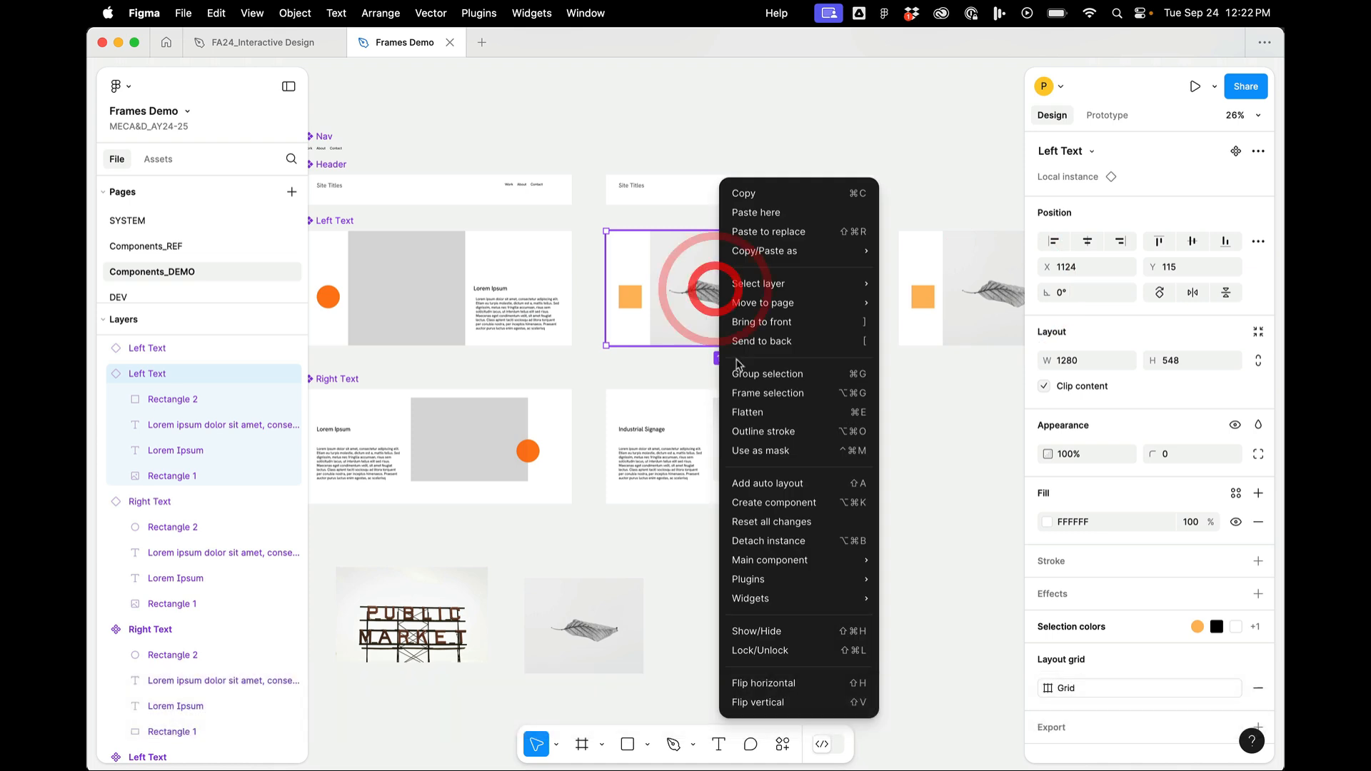
left_click(755, 522)
left_click(682, 387)
key("super+z")
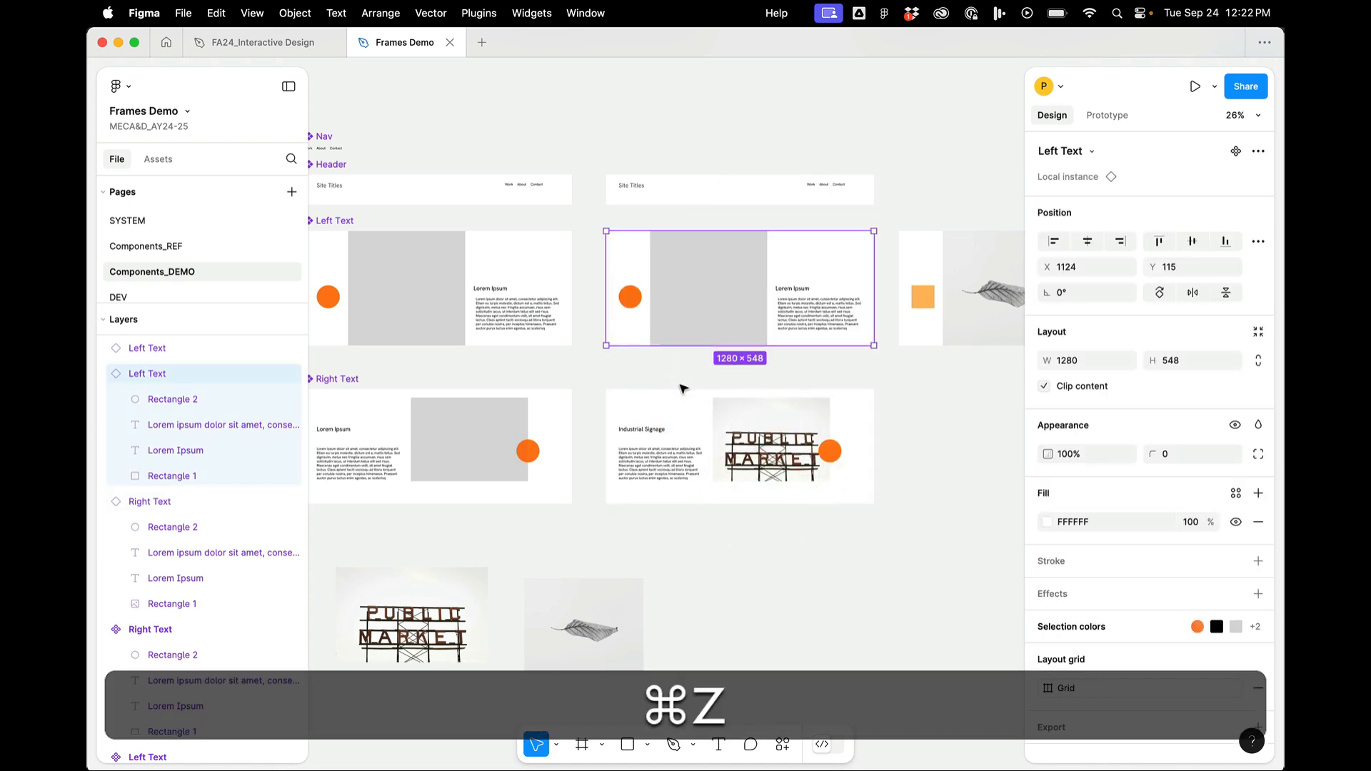
key("super+z")
- Delete the original leaf Left Text instance located between the Left Text main component and the duplicate
scroll(768, 304, "down", 2)
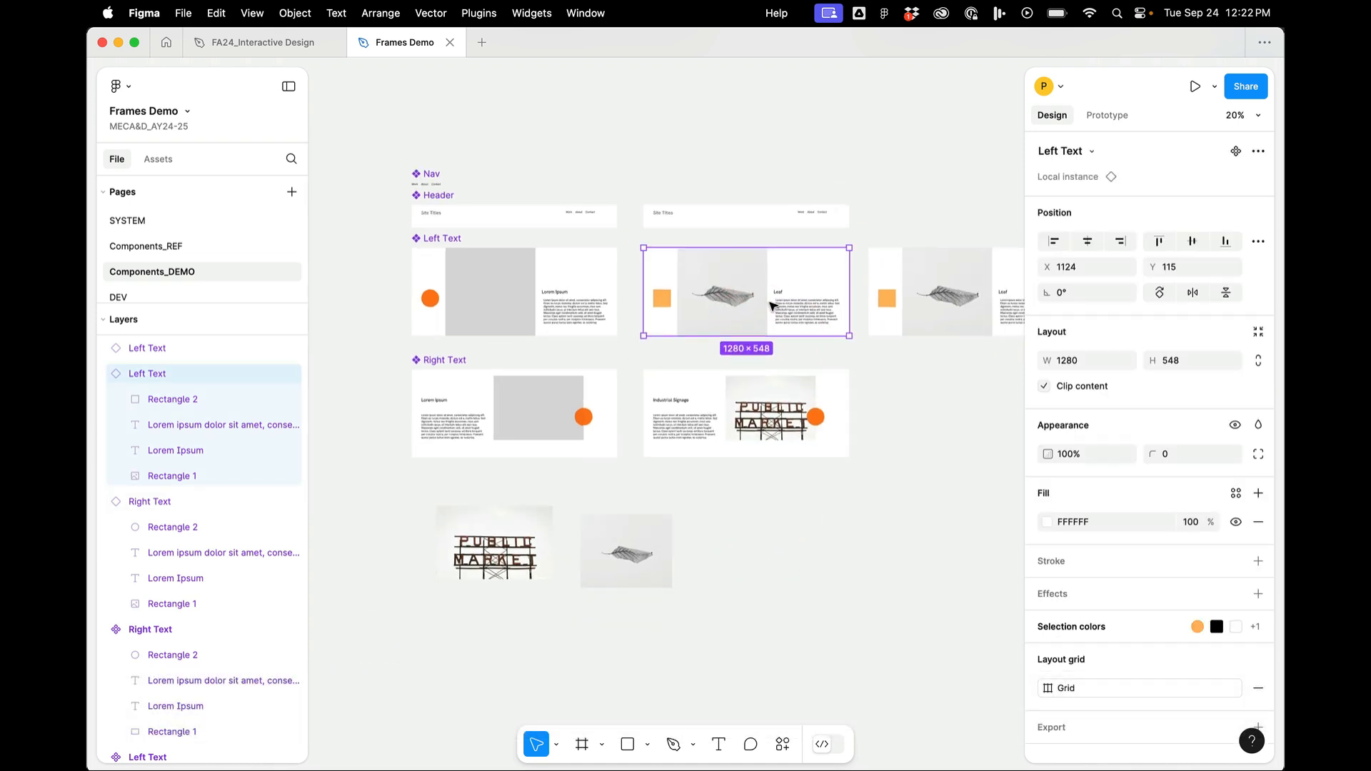
scroll(770, 305, "up", 2)
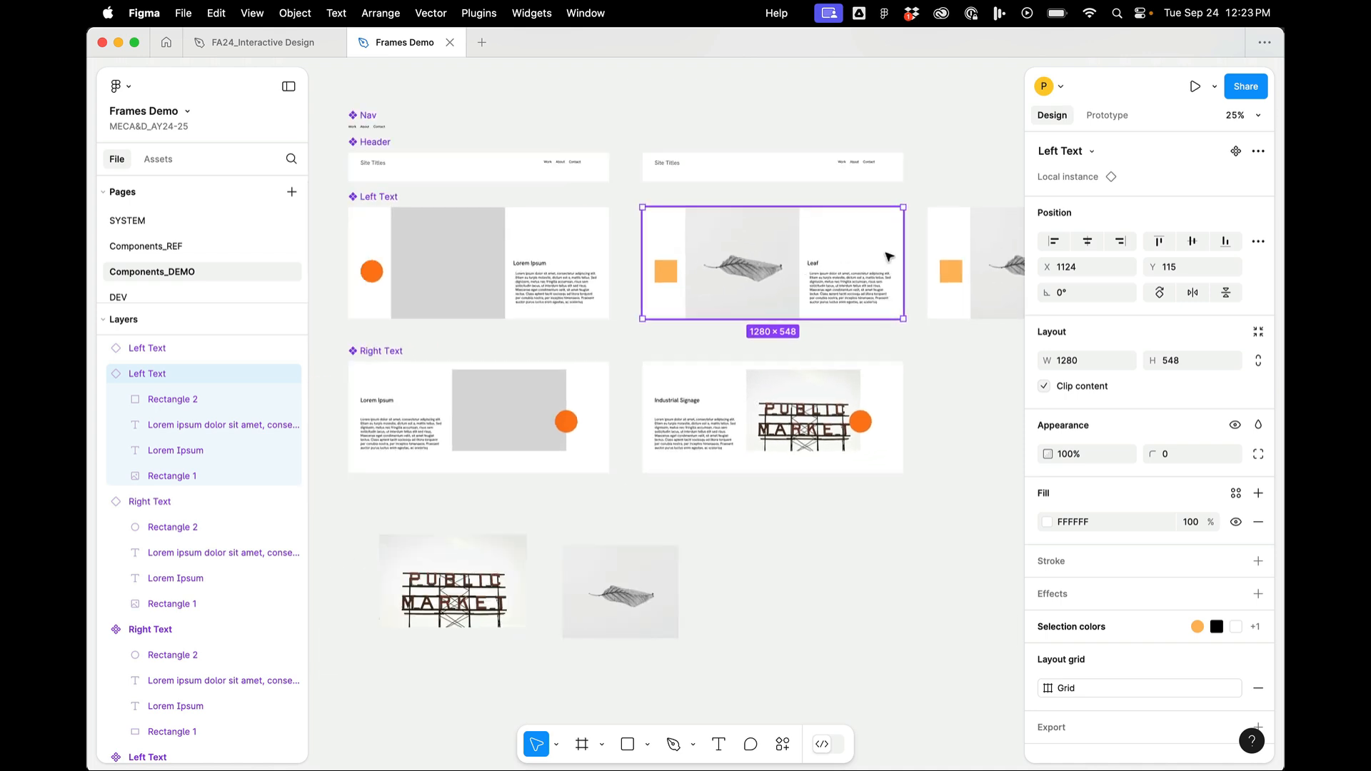
left_click(960, 177)
left_click(834, 244)
key("BackSpace")
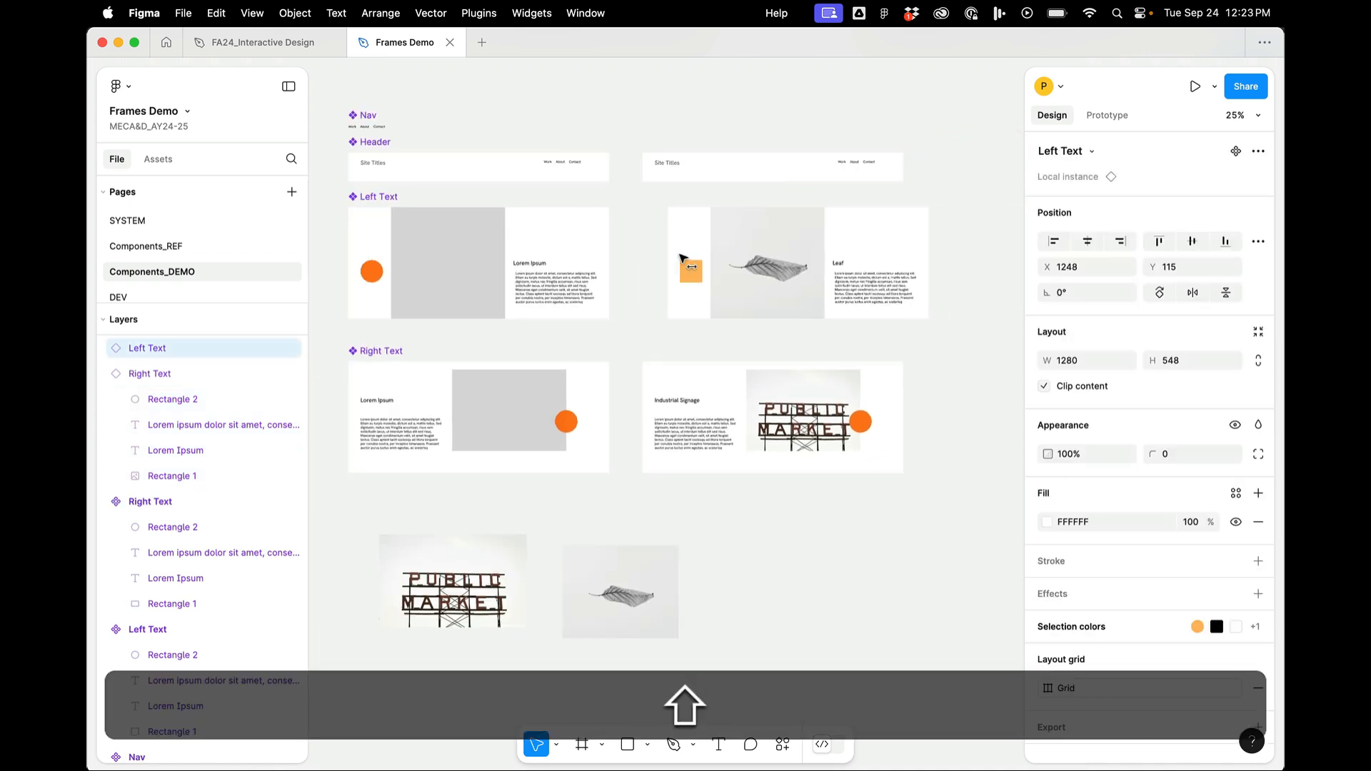